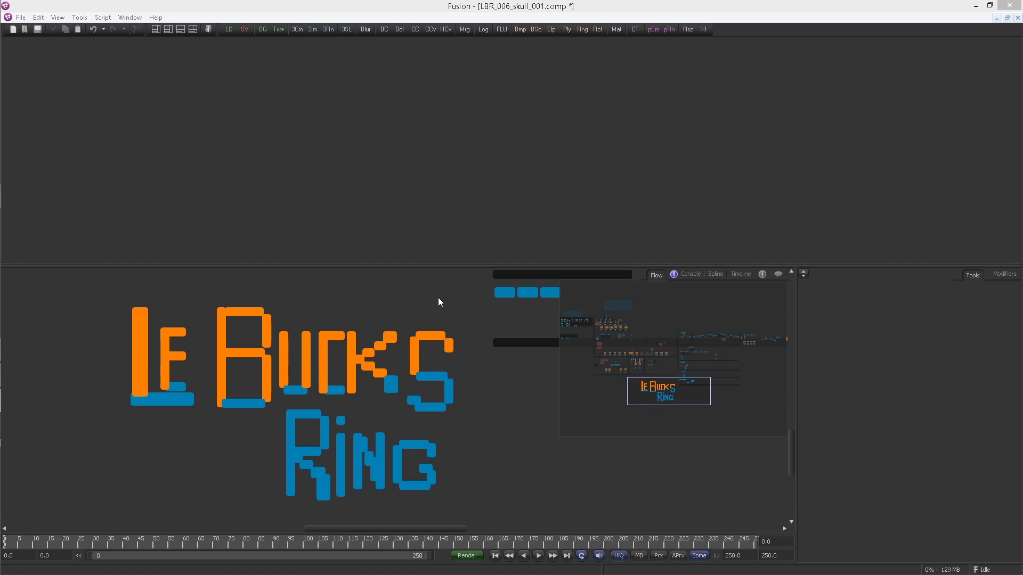
# Step: Add a Loader for RenoSuburb01_sm.hdr from the HDRI folder in the Loader_Skull area and connect it to HDRI_Suburb_OUT_1
pyautogui.moveTo(661, 403); pyautogui.dragTo(576, 330)
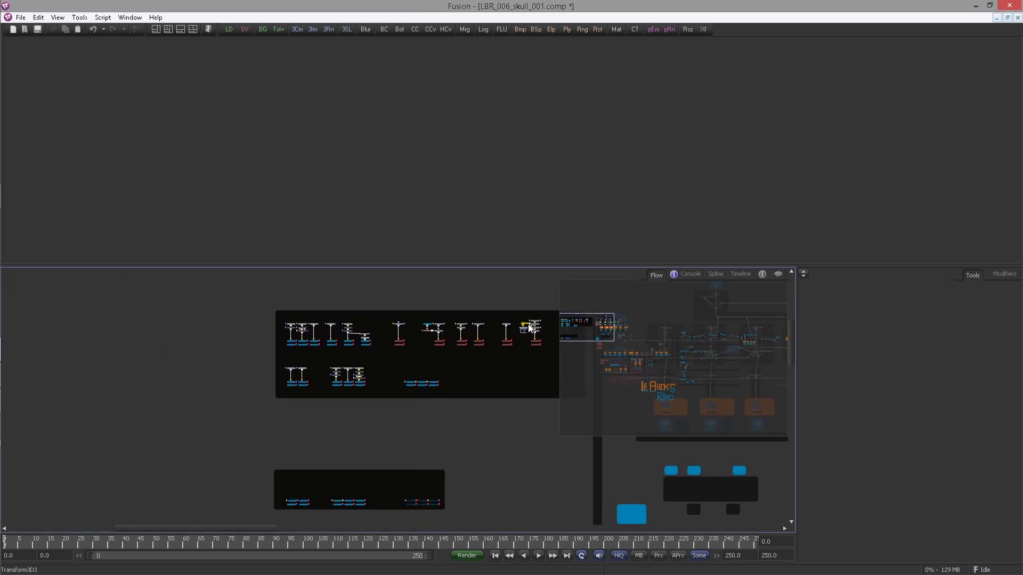
pyautogui.moveTo(373, 422); pyautogui.dragTo(534, 449)
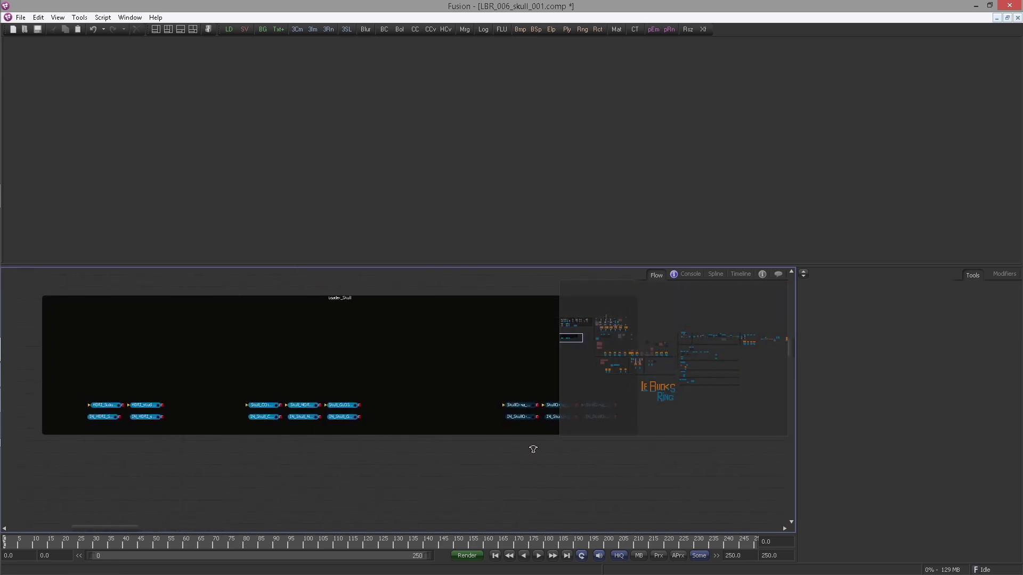
pyautogui.moveTo(103, 378); pyautogui.dragTo(282, 378)
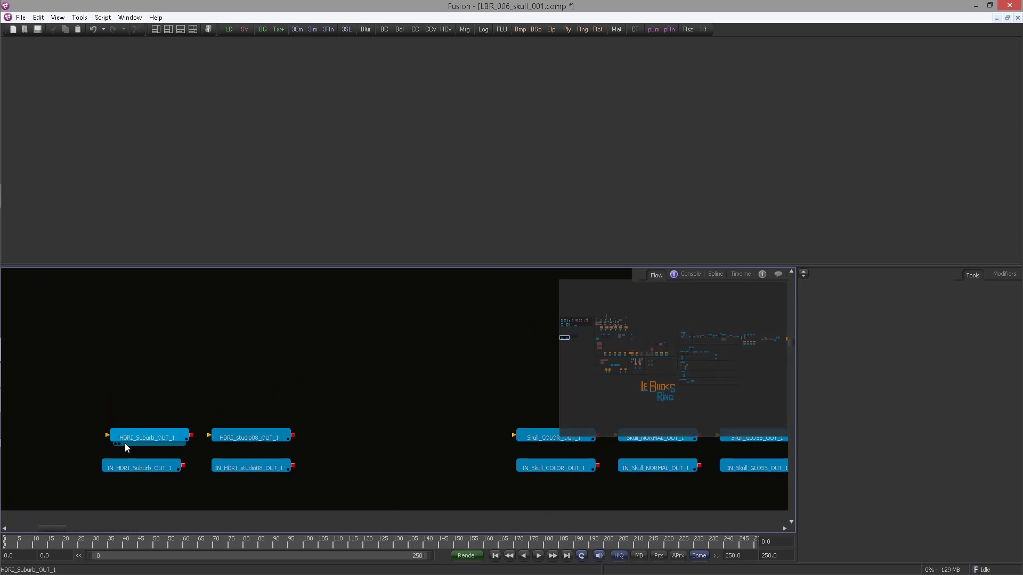
pyautogui.moveTo(228, 29); pyautogui.dragTo(148, 335)
pyautogui.click(604, 128)
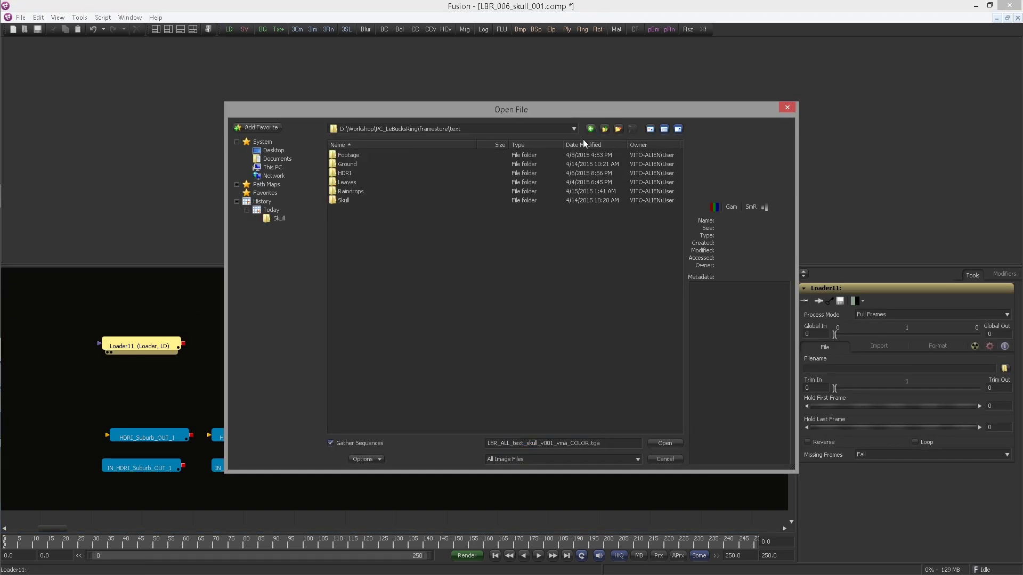
pyautogui.doubleClick(350, 174)
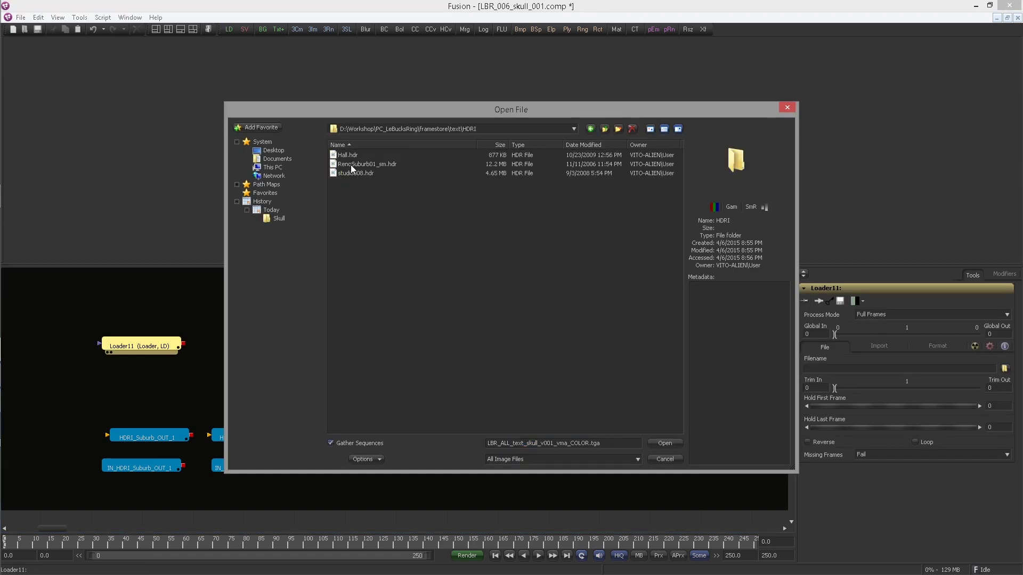
pyautogui.doubleClick(357, 165)
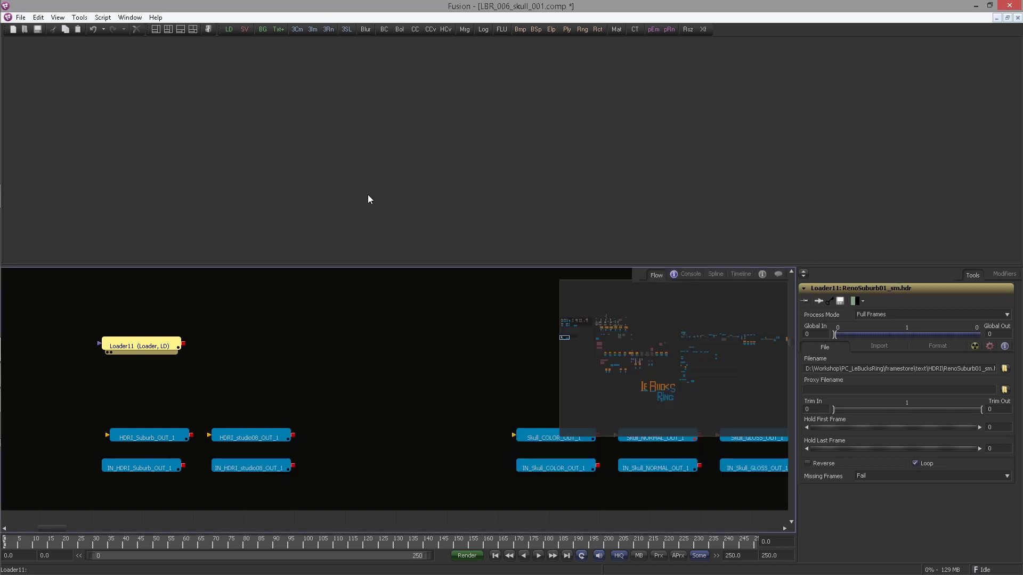
pyautogui.moveTo(181, 345); pyautogui.dragTo(149, 434)
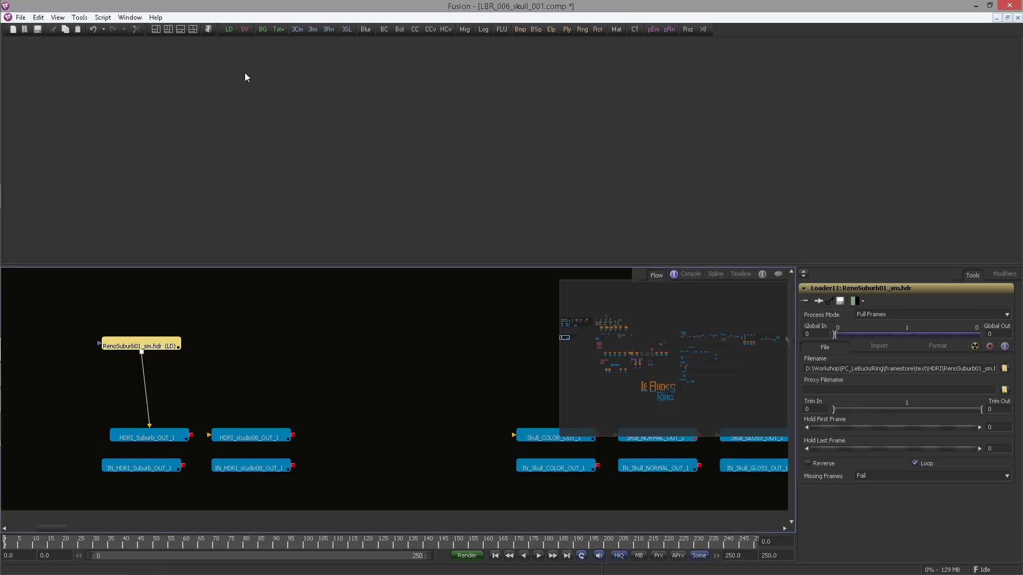
# Step: Add a second Loader for studio008.hdr and connect it to HDRI_studio08_OUT_1
pyautogui.moveTo(227, 31); pyautogui.dragTo(240, 349)
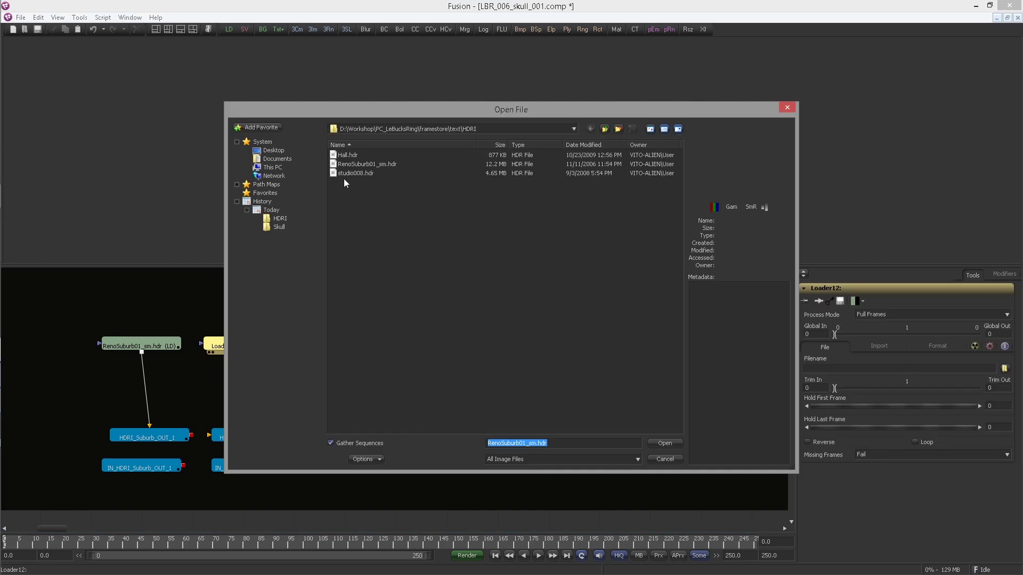
pyautogui.doubleClick(355, 174)
pyautogui.moveTo(244, 351); pyautogui.dragTo(250, 436)
# Step: Add a Loader for LBR_ALL_text_skull_v001_vma_COLOR.tga from the Skull folder and connect it to Skull_COLOR_OUT_1
pyautogui.moveTo(479, 387); pyautogui.dragTo(128, 397)
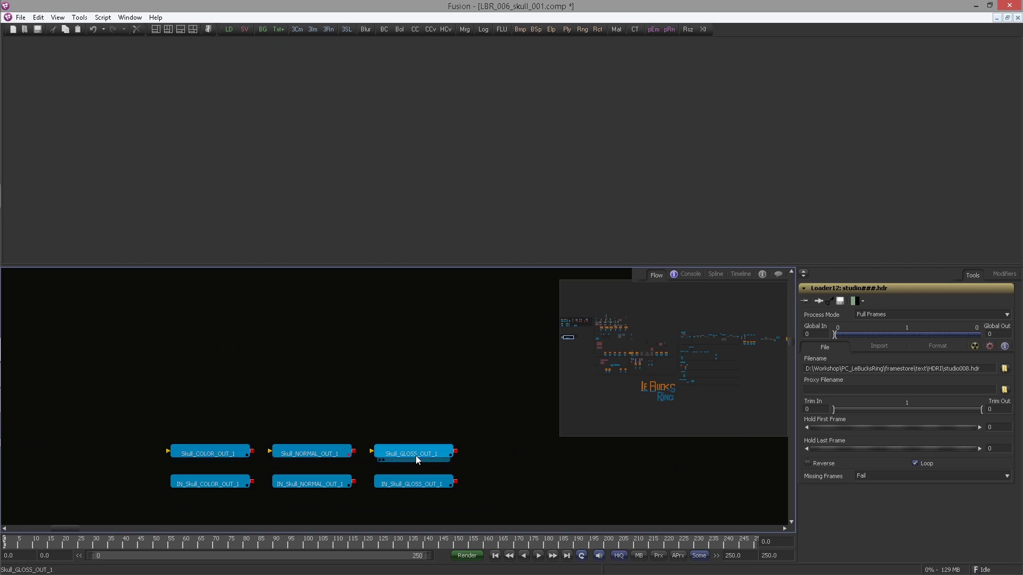
pyautogui.moveTo(229, 30); pyautogui.dragTo(206, 362)
pyautogui.click(604, 130)
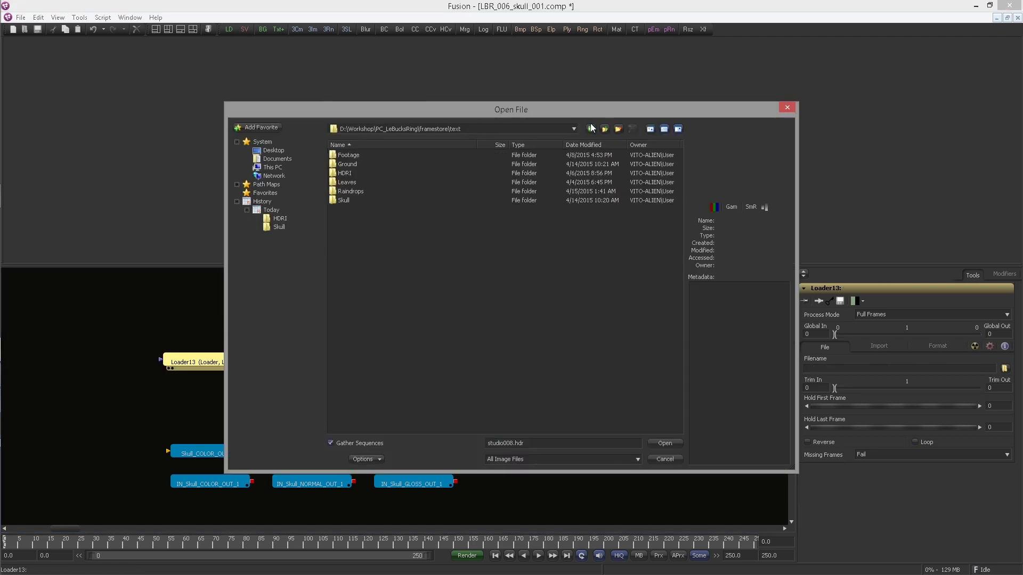
pyautogui.doubleClick(335, 203)
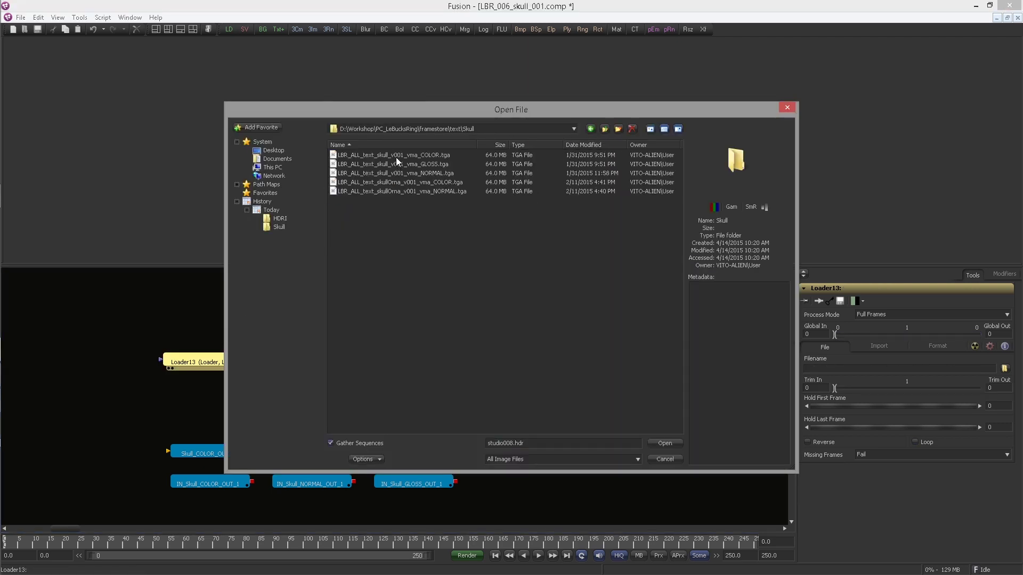
pyautogui.doubleClick(400, 155)
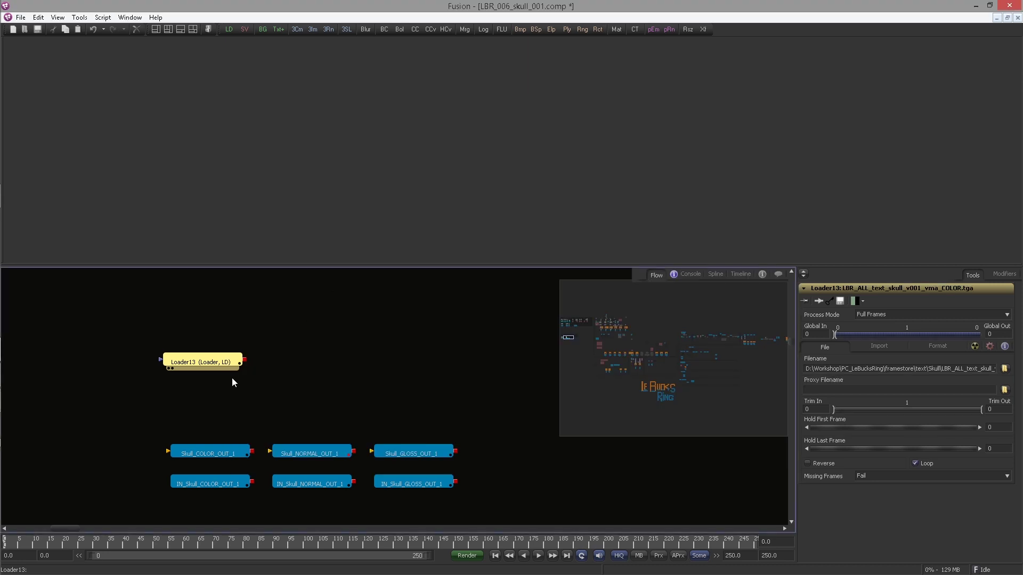
pyautogui.moveTo(244, 362); pyautogui.dragTo(227, 450)
pyautogui.click(273, 324)
# Step: Add a Loader for LBR_ALL_text_skull_v001_vma_NORMAL.tga, connect it to Skull_NORMAL_OUT_1 and show the normal map in the viewer
pyautogui.moveTo(227, 32); pyautogui.dragTo(333, 366)
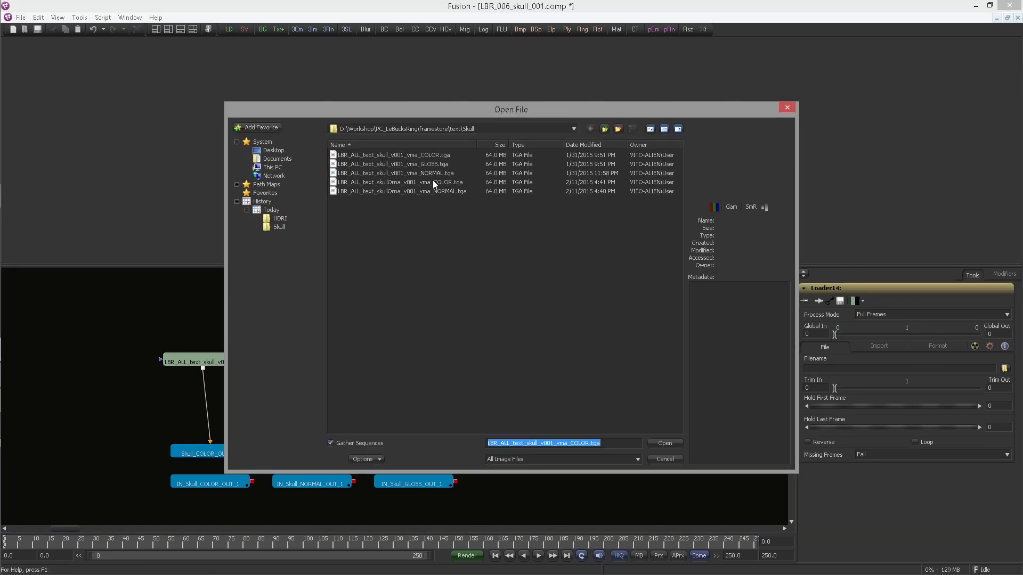
pyautogui.doubleClick(417, 174)
pyautogui.moveTo(346, 362); pyautogui.dragTo(296, 194)
pyautogui.click(368, 304)
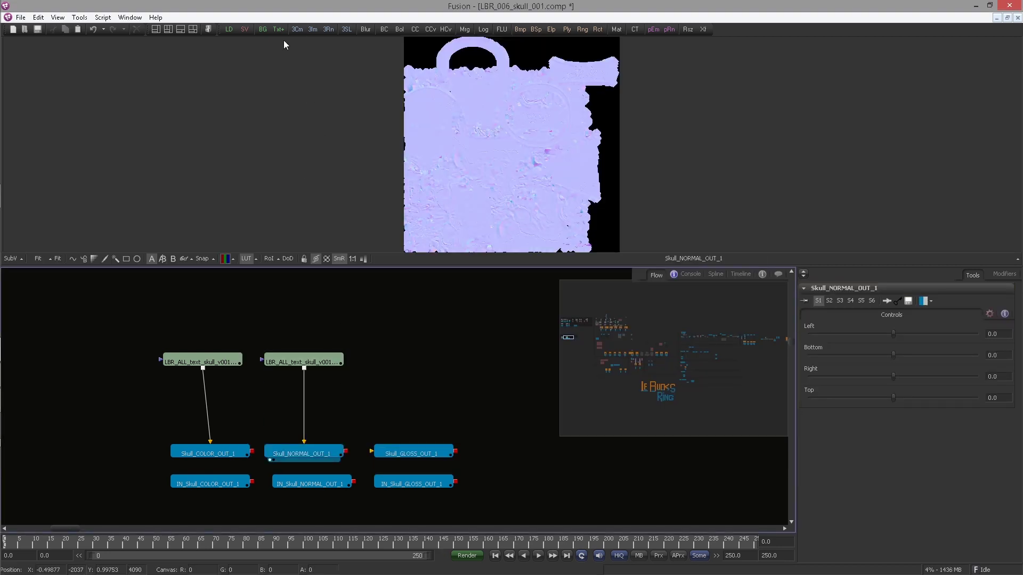
# Step: Load LBR_ALL_text_skull_v001_vma_GLOSS.tga into a Loader connected to Skull_GLOSS_OUT_1, and preview the gloss and color maps in the viewer
pyautogui.moveTo(261, 80); pyautogui.dragTo(405, 360)
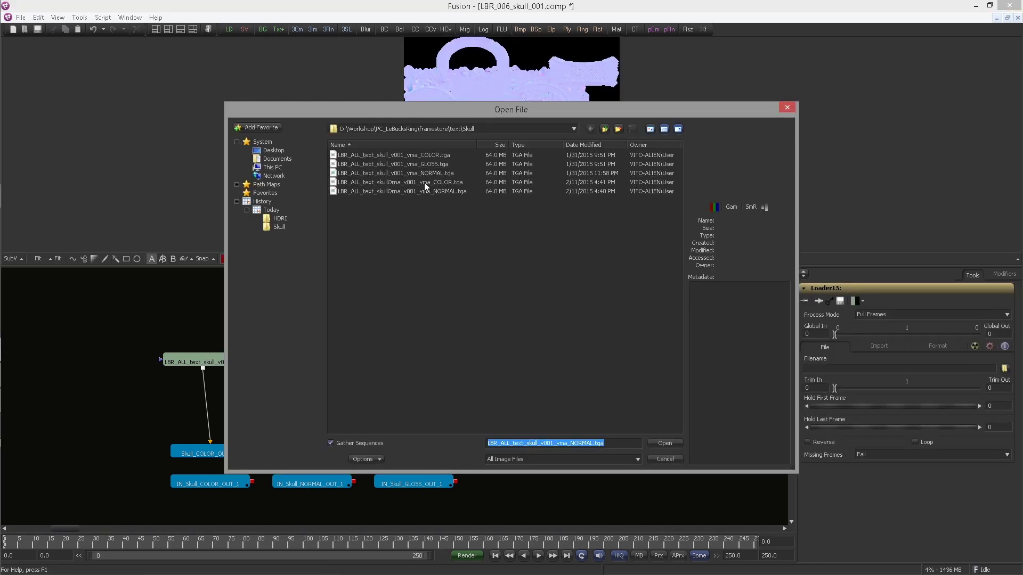
pyautogui.doubleClick(421, 165)
pyautogui.moveTo(406, 369); pyautogui.dragTo(438, 442)
pyautogui.moveTo(405, 362); pyautogui.dragTo(423, 165)
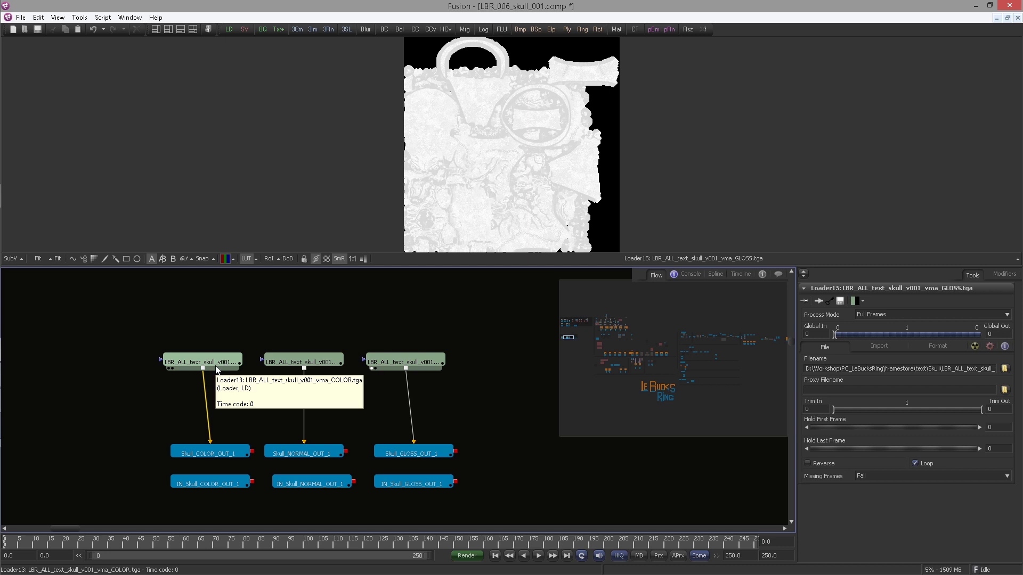
pyautogui.moveTo(296, 291); pyautogui.dragTo(362, 218)
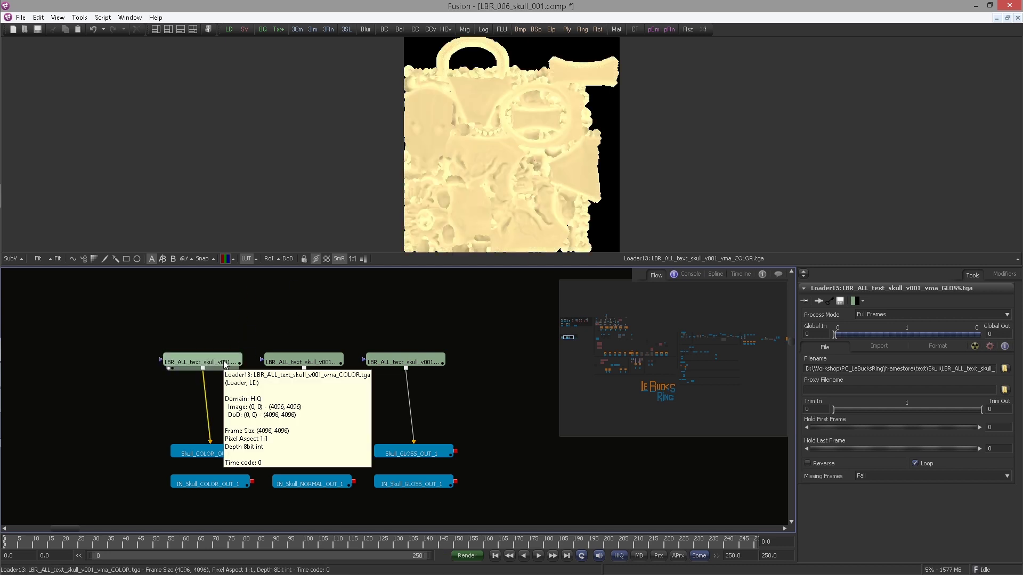
# Step: Move the three skull texture loaders up and insert a Change Depth tool set to 16bit float after the color loader
pyautogui.moveTo(186, 328); pyautogui.dragTo(414, 383)
pyautogui.moveTo(384, 365); pyautogui.dragTo(385, 312)
pyautogui.click(384, 312)
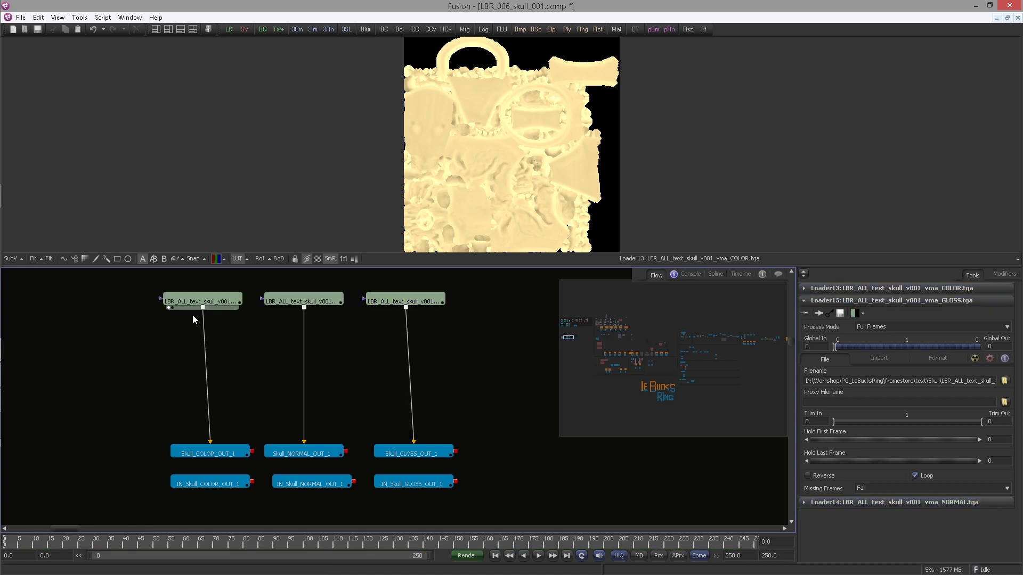
pyautogui.click(213, 302)
pyautogui.hotkey('ctrl', 'space')
pyautogui.write('cha')
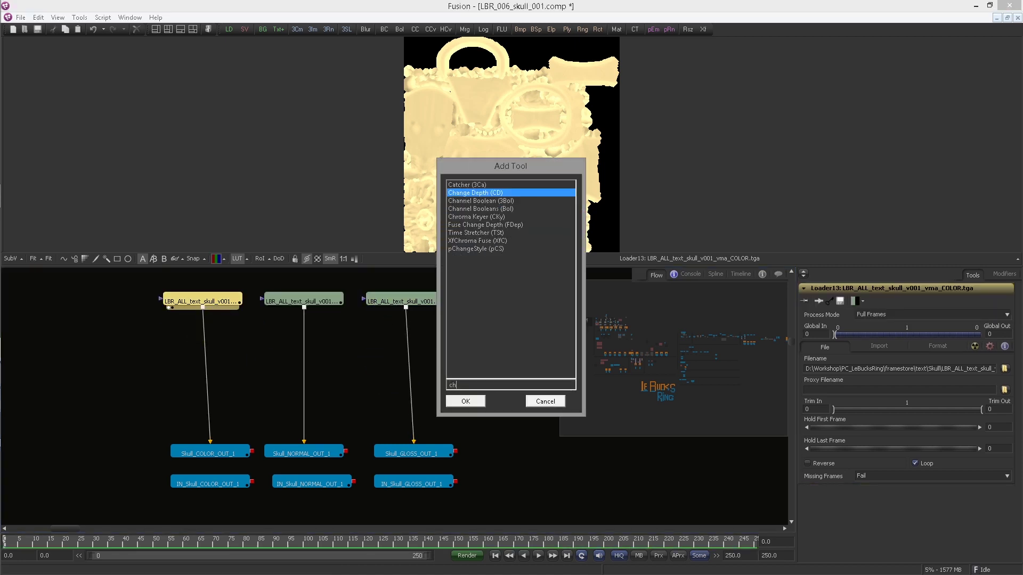
pyautogui.press('Return')
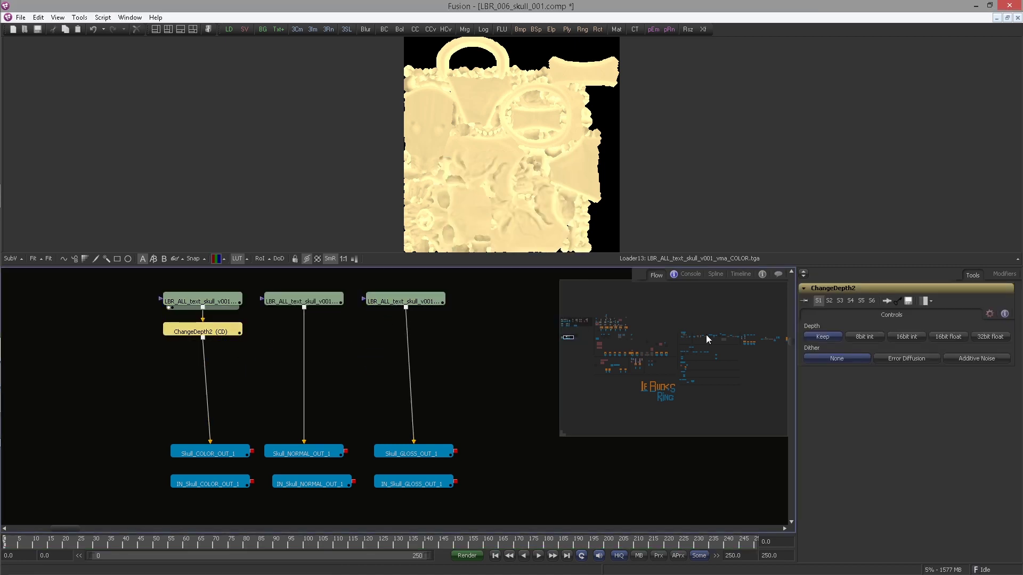
pyautogui.click(948, 336)
# Step: Copy the Change Depth tool and paste it after the normal and gloss texture loaders
pyautogui.hotkey('ctrl', 'c')
pyautogui.click(284, 301)
pyautogui.hotkey('ctrl', 'v')
pyautogui.click(385, 301)
pyautogui.hotkey('ctrl', 'v')
pyautogui.click(420, 364)
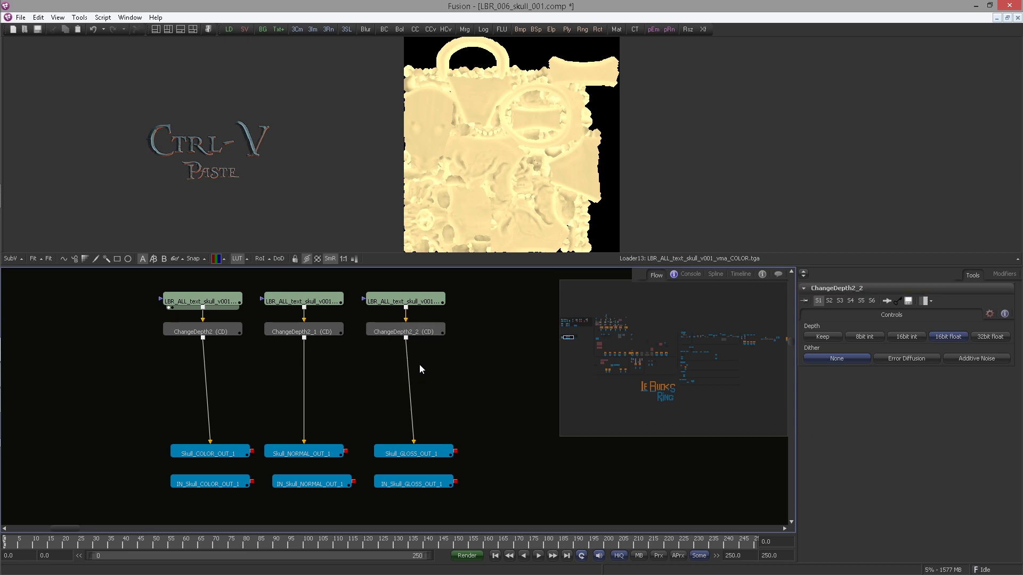
# Step: Copy the two HDRI and three skull wireless link nodes and paste them as instances beside the Skull_ area
pyautogui.scroll(-5, 426, 370)
pyautogui.moveTo(436, 372); pyautogui.dragTo(234, 387)
pyautogui.scroll(4, 416, 438)
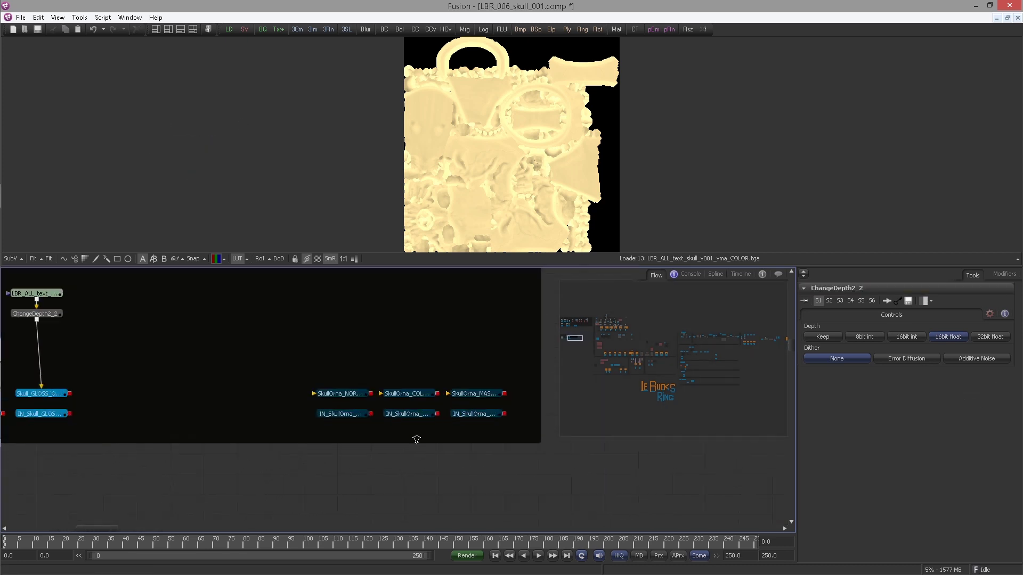
pyautogui.moveTo(416, 440); pyautogui.dragTo(321, 449)
pyautogui.scroll(1, 272, 385)
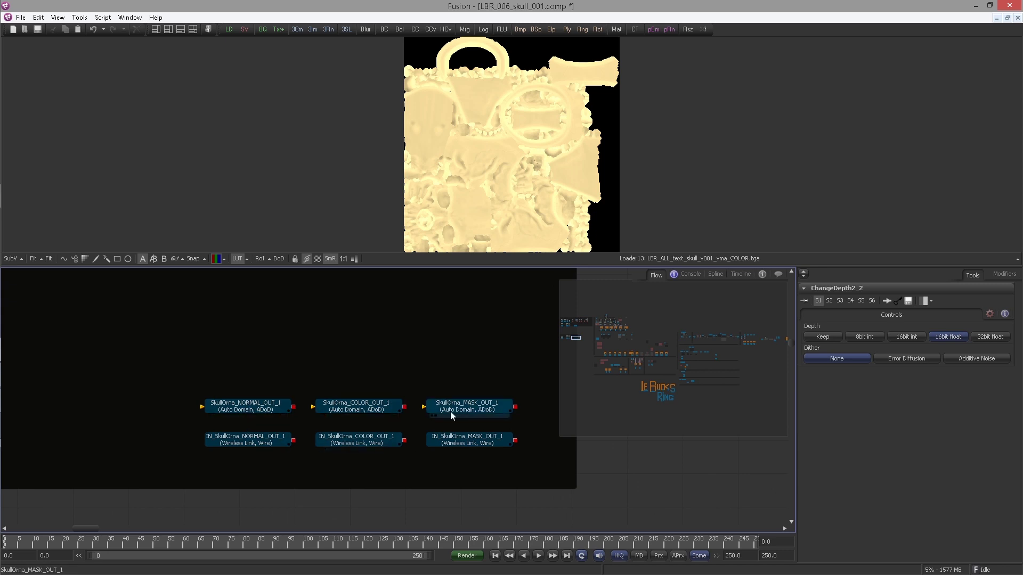
pyautogui.scroll(-4, 336, 375)
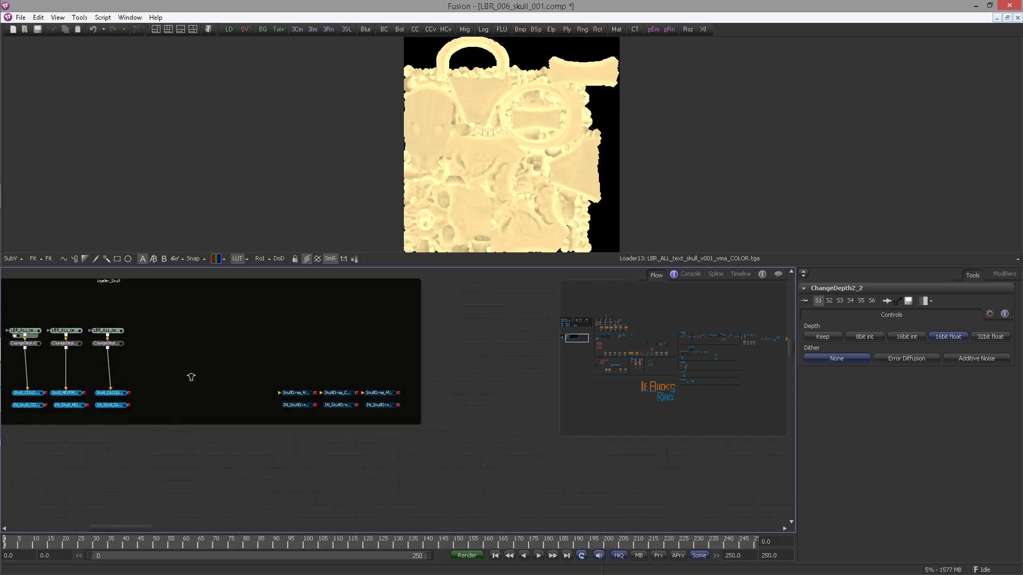
pyautogui.moveTo(193, 374); pyautogui.dragTo(427, 409)
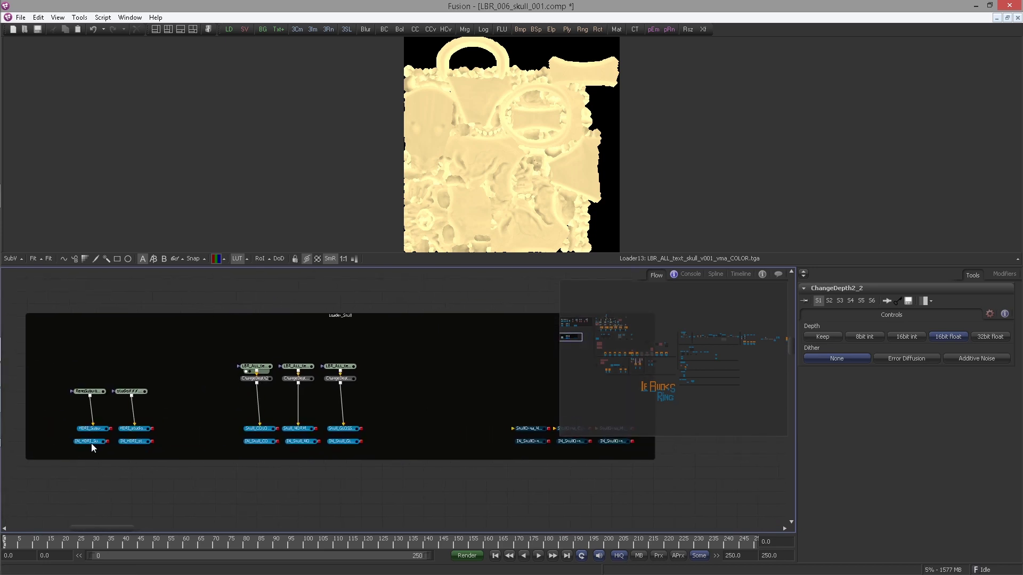
pyautogui.moveTo(51, 477); pyautogui.dragTo(366, 436)
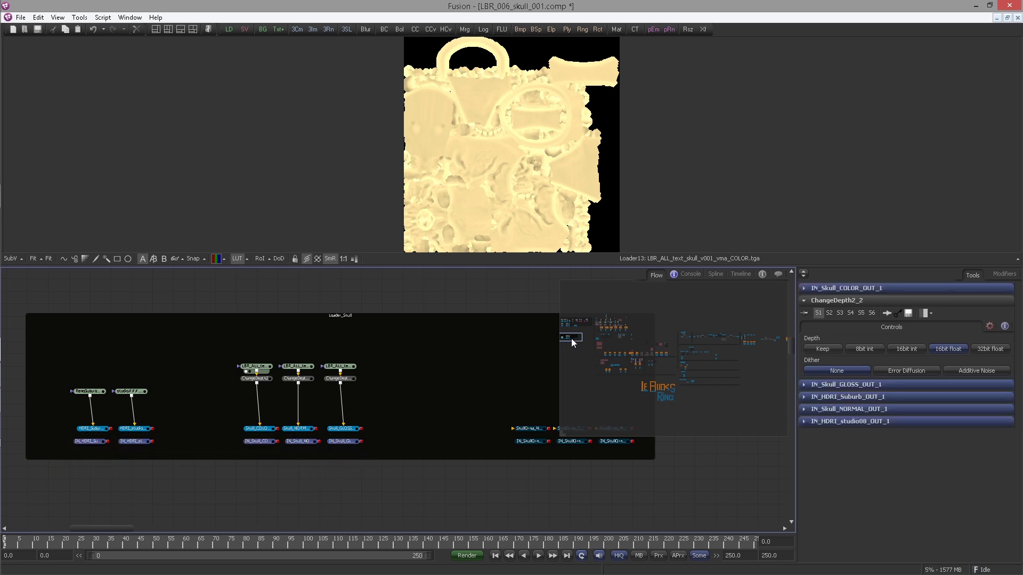
pyautogui.moveTo(571, 343); pyautogui.dragTo(607, 338)
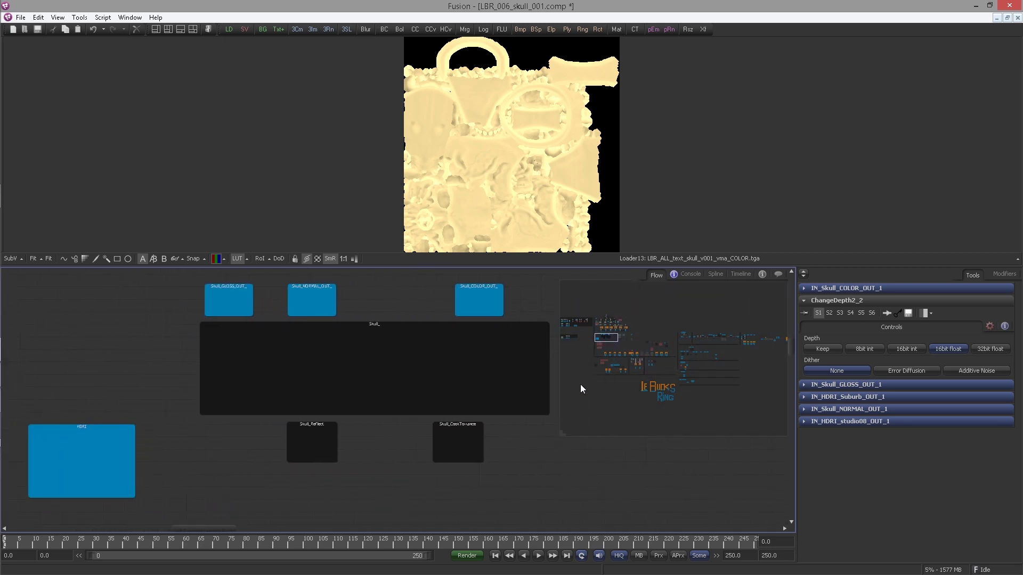
pyautogui.click(172, 360)
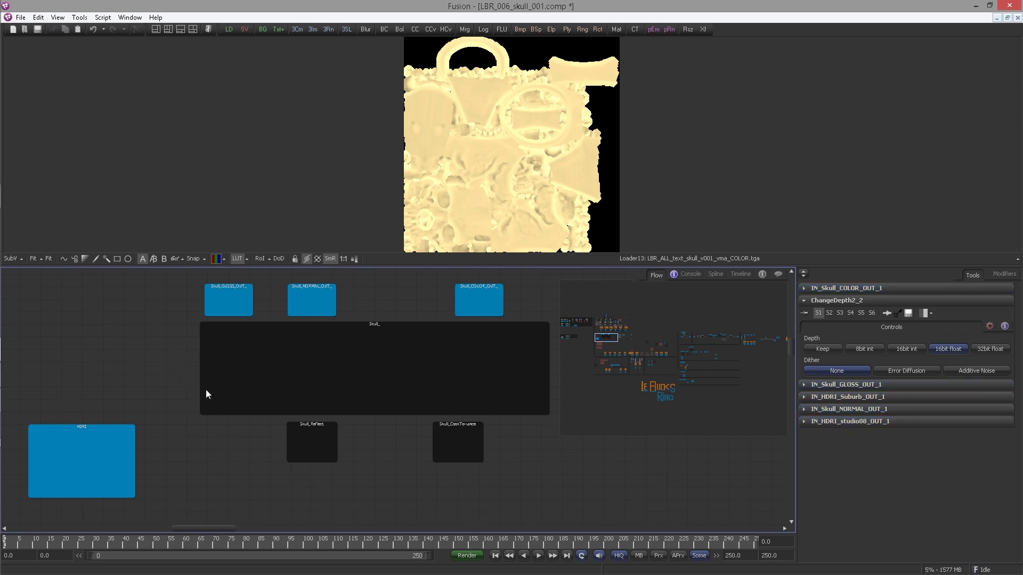
pyautogui.hotkey('ctrl', 'shift', 'v')
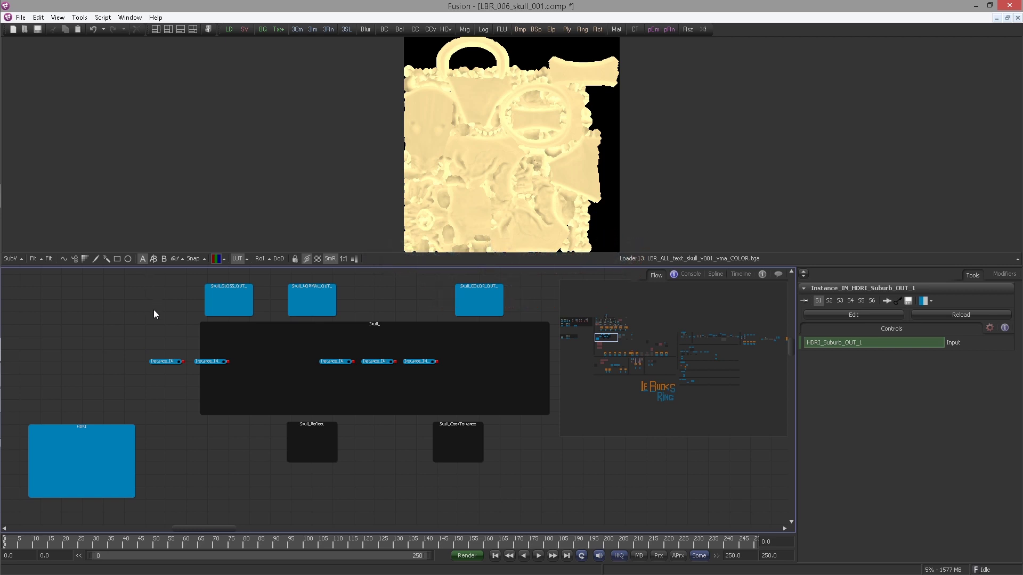
# Step: Place the instanced Suburb and studio08 HDRI wireless links inside the blue HDRI box
pyautogui.moveTo(98, 391); pyautogui.dragTo(315, 356)
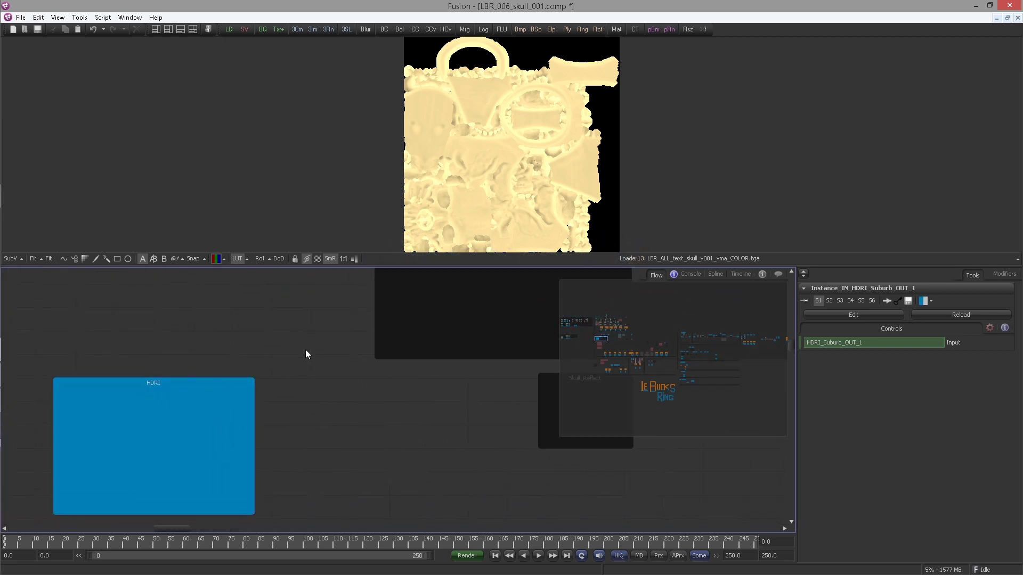
pyautogui.scroll(-1, 305, 354)
pyautogui.moveTo(280, 302); pyautogui.dragTo(124, 476)
pyautogui.click(125, 411)
pyautogui.moveTo(444, 318); pyautogui.dragTo(178, 470)
# Step: Place the instanced gloss, normal and color wireless links into their matching Skull_GLOSS_OUT_, Skull_NORMAL_OUT_ and Skull_COLOR_OUT_ boxes
pyautogui.moveTo(274, 434); pyautogui.dragTo(214, 434)
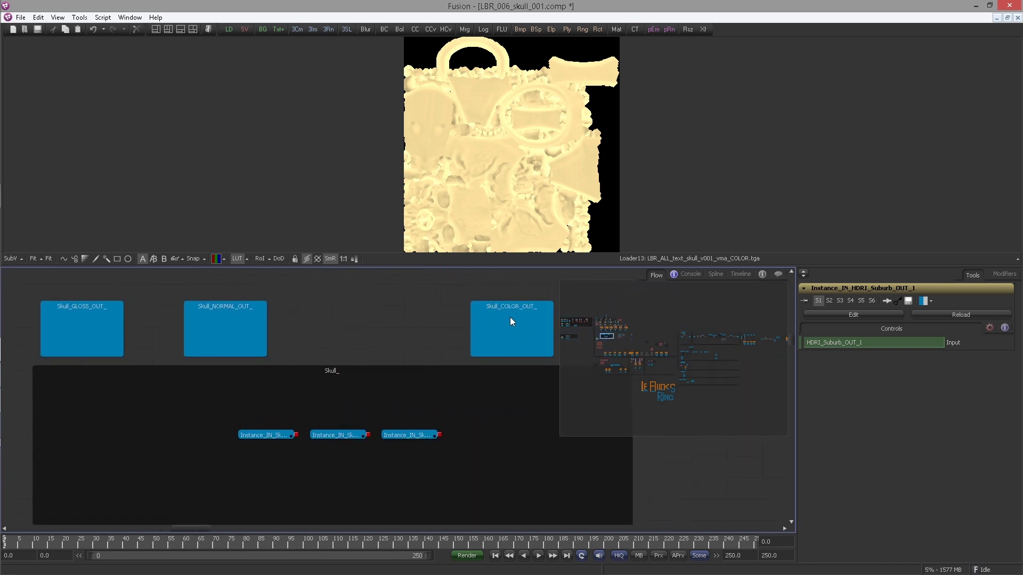
pyautogui.click(409, 442)
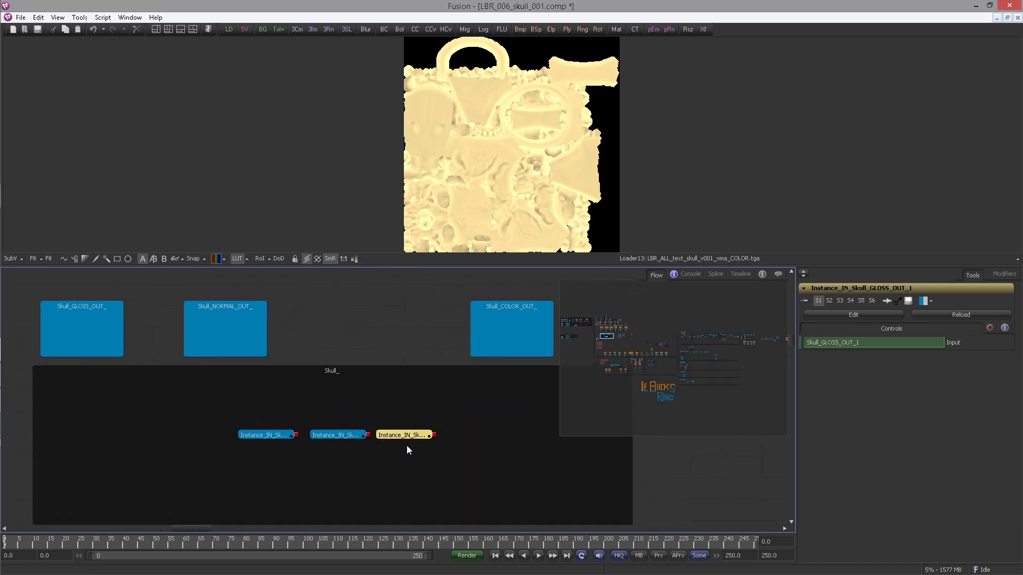
pyautogui.moveTo(408, 443); pyautogui.dragTo(126, 339)
pyautogui.moveTo(334, 435); pyautogui.dragTo(241, 328)
pyautogui.moveTo(278, 439); pyautogui.dragTo(510, 350)
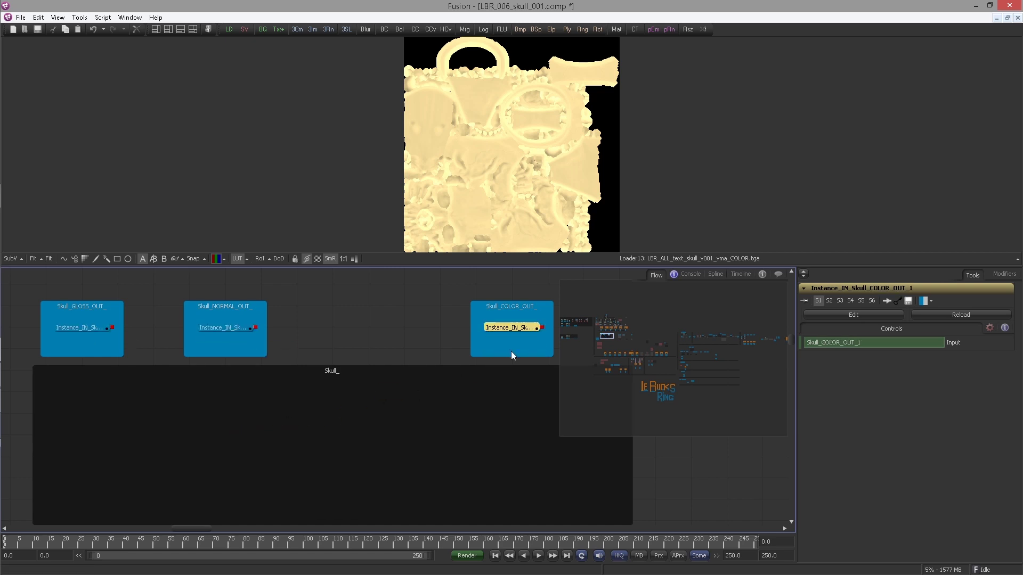
pyautogui.click(394, 350)
# Step: Examine the empty Scene and Scene_leafs areas below the skull material setup
pyautogui.scroll(-5, 394, 355)
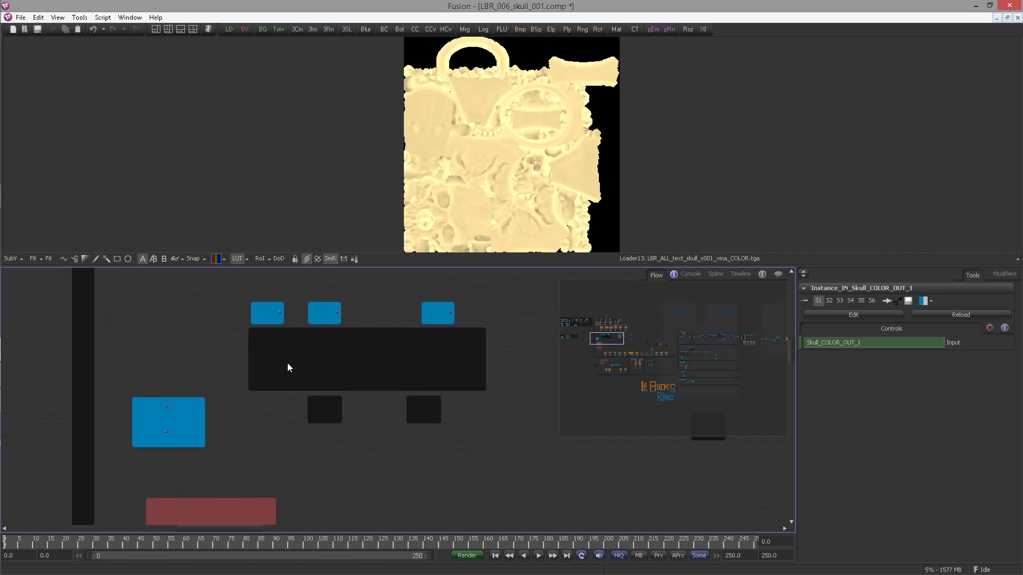
pyautogui.moveTo(240, 448); pyautogui.dragTo(238, 366)
pyautogui.scroll(2, 232, 396)
pyautogui.scroll(1, 233, 397)
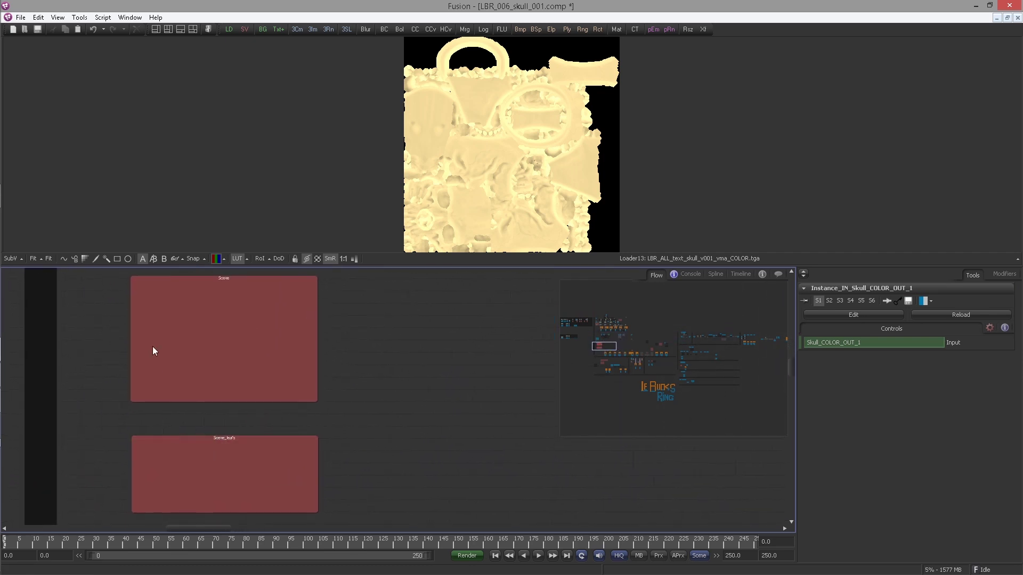
pyautogui.scroll(3, 224, 317)
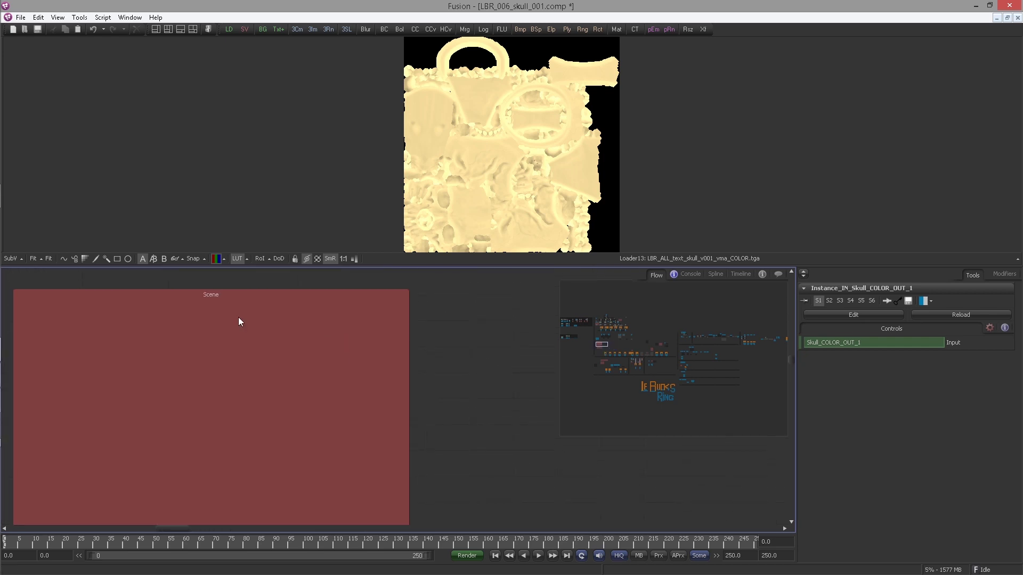
pyautogui.moveTo(246, 472); pyautogui.dragTo(264, 282)
pyautogui.moveTo(218, 436); pyautogui.dragTo(211, 369)
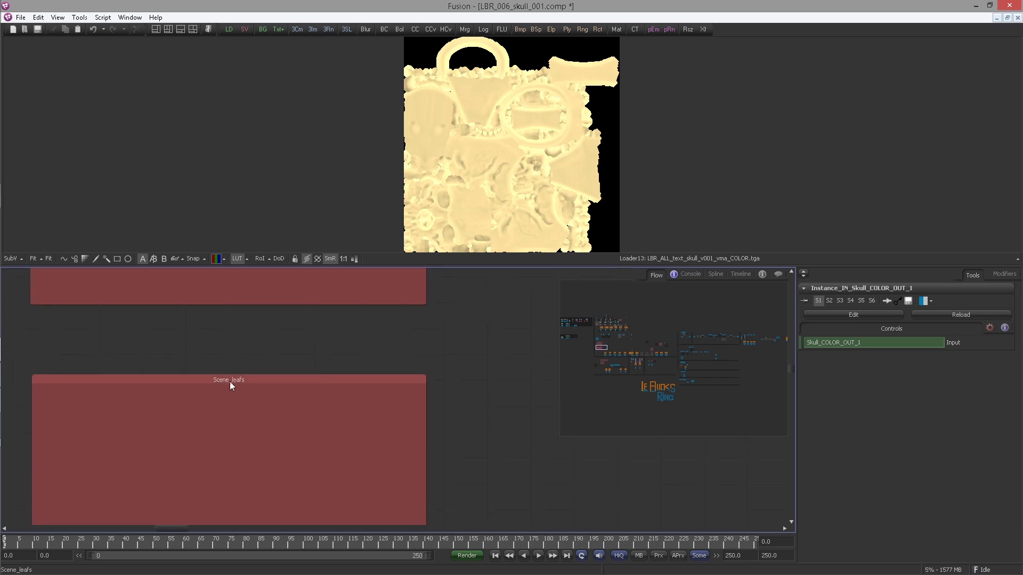
# Step: Select and copy the camera, ground displaced, skull, stones, leafs scatter and leafs animate wireless link nodes
pyautogui.moveTo(603, 351); pyautogui.dragTo(583, 326)
pyautogui.moveTo(258, 338); pyautogui.dragTo(199, 396)
pyautogui.click(62, 373)
pyautogui.keyDown('ctrl'); pyautogui.click(180, 381); pyautogui.keyUp('ctrl')
pyautogui.keyDown('ctrl'); pyautogui.click(224, 374); pyautogui.keyUp('ctrl')
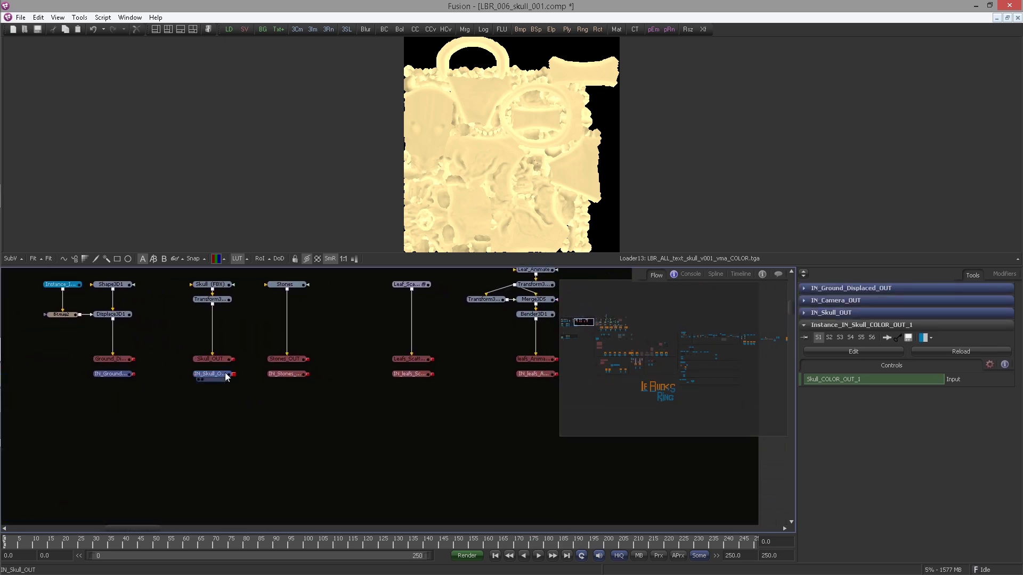
pyautogui.moveTo(282, 403); pyautogui.dragTo(207, 405)
pyautogui.keyDown('ctrl'); pyautogui.click(235, 376); pyautogui.keyUp('ctrl')
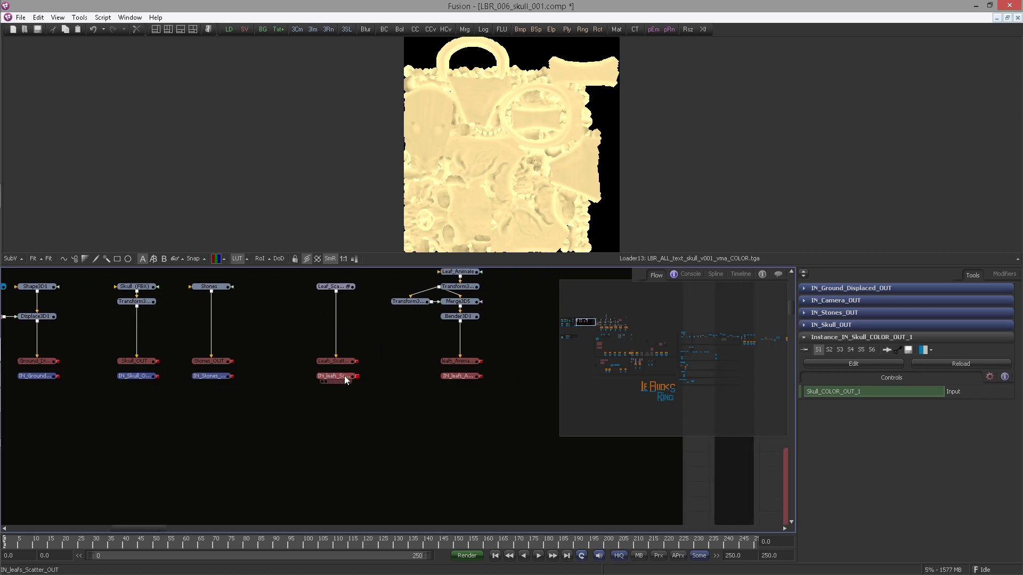
pyautogui.moveTo(309, 405); pyautogui.dragTo(473, 375)
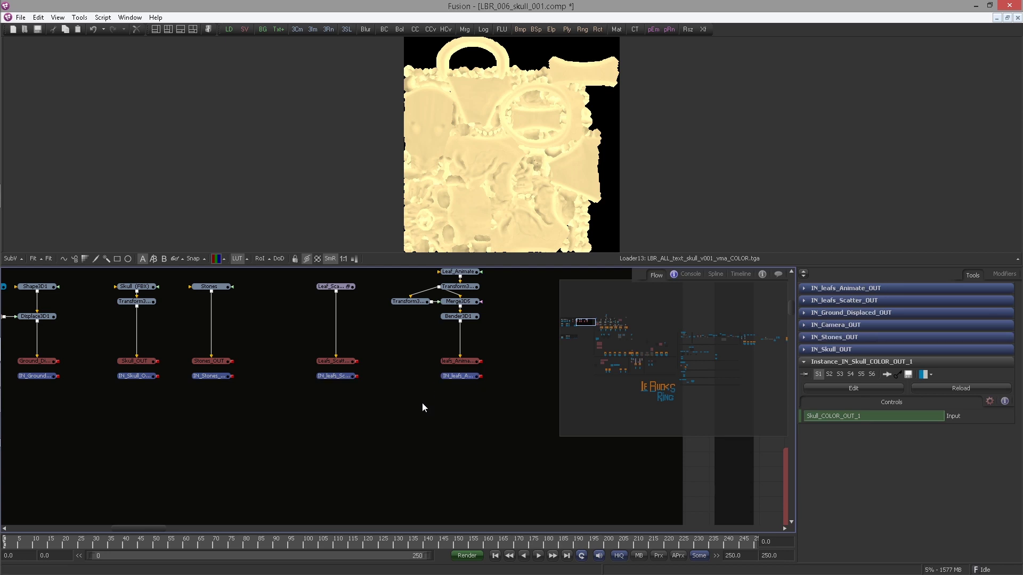
# Step: Paste the six copied wireless links as instances between the Scene and Scene_leafs areas
pyautogui.moveTo(583, 327); pyautogui.dragTo(607, 350)
pyautogui.moveTo(428, 368); pyautogui.dragTo(338, 358)
pyautogui.moveTo(331, 353); pyautogui.dragTo(236, 358)
pyautogui.click(206, 401)
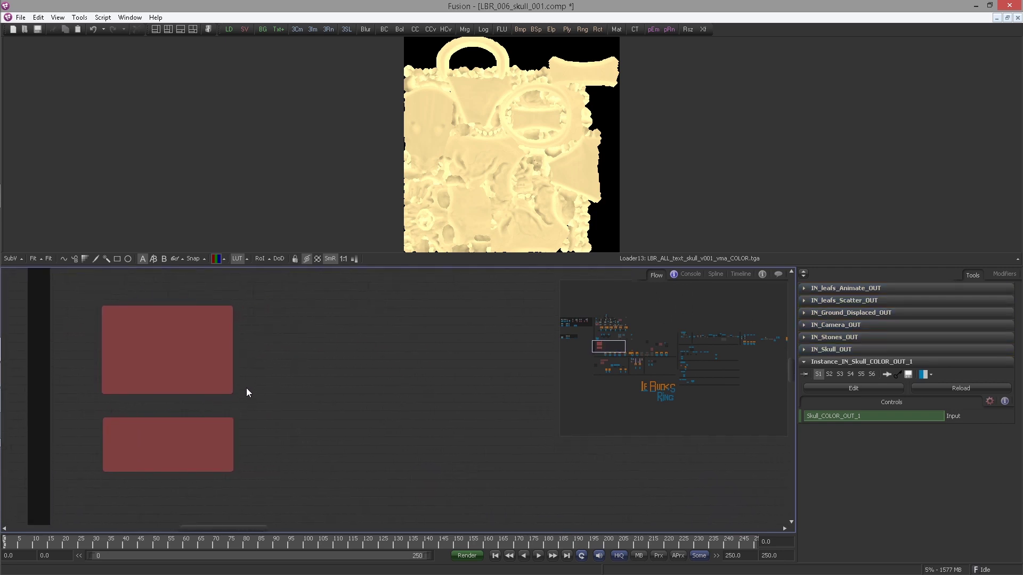
pyautogui.hotkey('ctrl', 'shift', 'v')
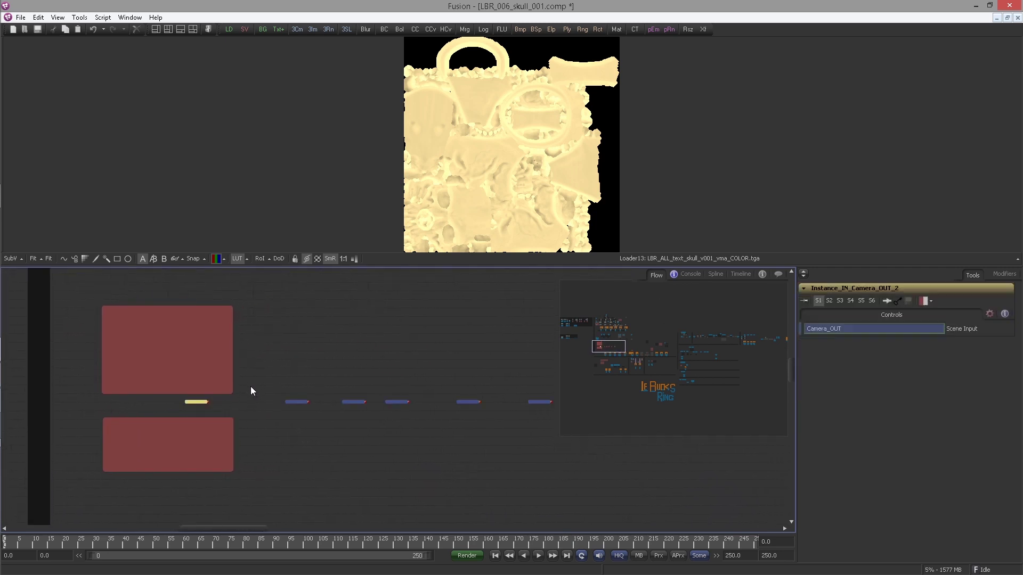
# Step: Gather the pasted link instances close together beside the Scene and Scene_leafs areas
pyautogui.moveTo(265, 382); pyautogui.dragTo(751, 424)
pyautogui.moveTo(369, 381); pyautogui.dragTo(298, 428)
pyautogui.click(192, 428)
pyautogui.click(263, 400)
pyautogui.moveTo(294, 414); pyautogui.dragTo(258, 437)
pyautogui.scroll(5, 157, 418)
# Step: Place the instanced camera and ground displaced links side by side near the top of the Scene area
pyautogui.click(185, 414)
pyautogui.moveTo(99, 389); pyautogui.dragTo(243, 438)
pyautogui.moveTo(276, 477); pyautogui.dragTo(105, 293)
pyautogui.click(338, 479)
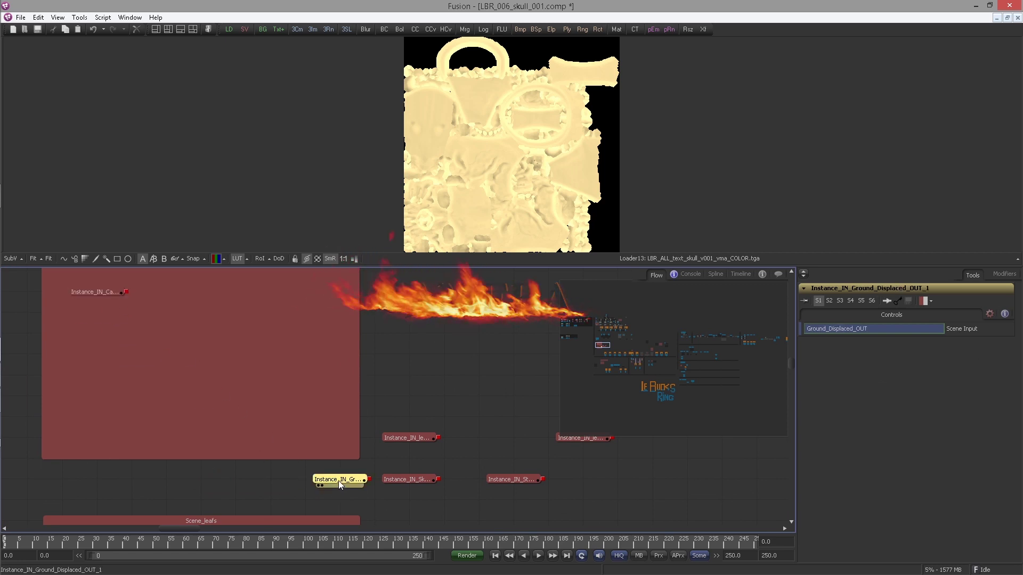
pyautogui.moveTo(340, 484); pyautogui.dragTo(176, 292)
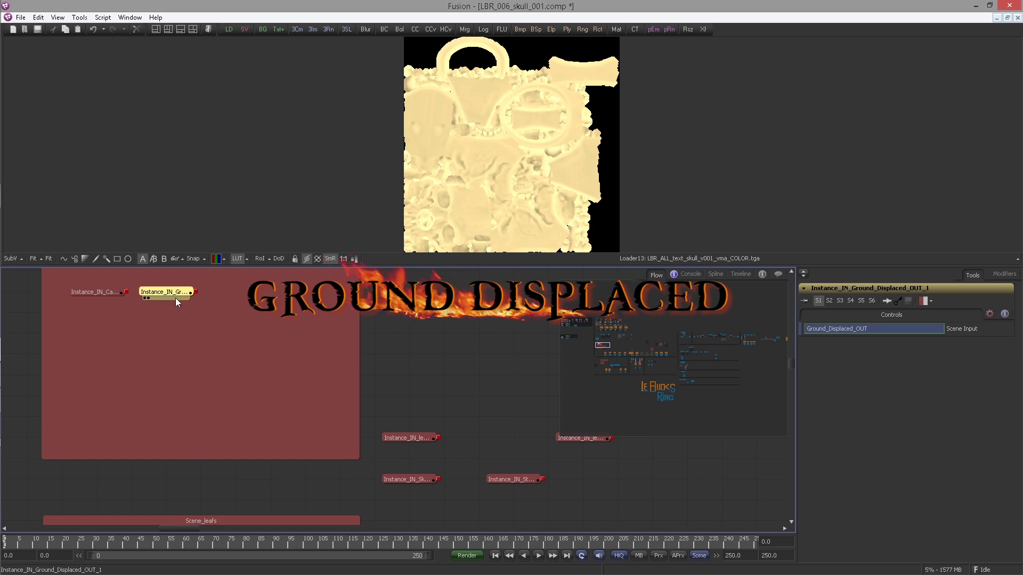
# Step: Move the instanced leafs scatter link to just above the Scene_leafs area
pyautogui.click(409, 439)
pyautogui.moveTo(410, 442); pyautogui.dragTo(331, 486)
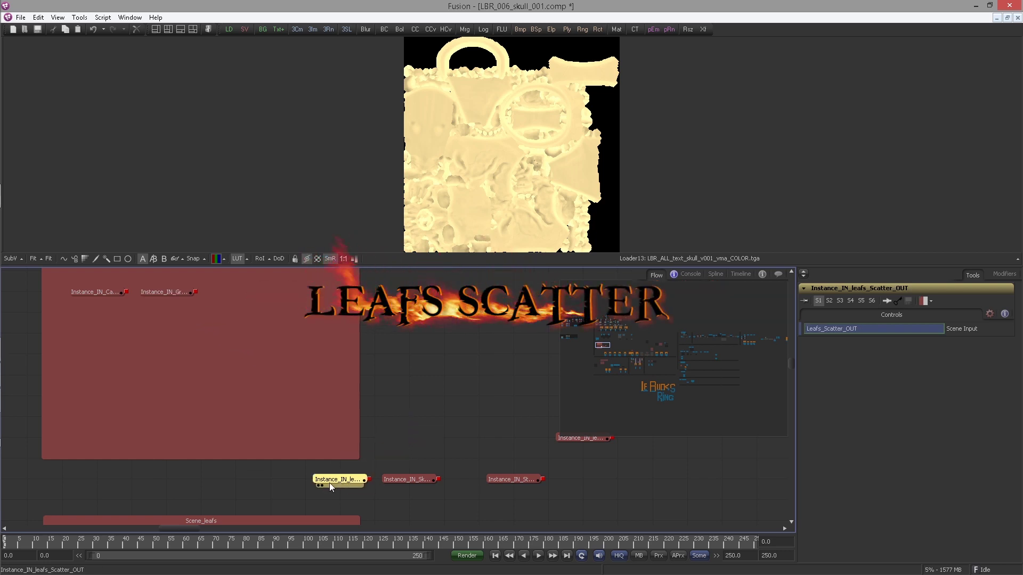
pyautogui.hotkey('ctrl', 'z')
pyautogui.click(372, 467)
pyautogui.moveTo(408, 441); pyautogui.dragTo(270, 501)
# Step: Place the instanced skull and stones links in the Scene area's row and both leaf links inside the Scene_leafs area
pyautogui.click(404, 478)
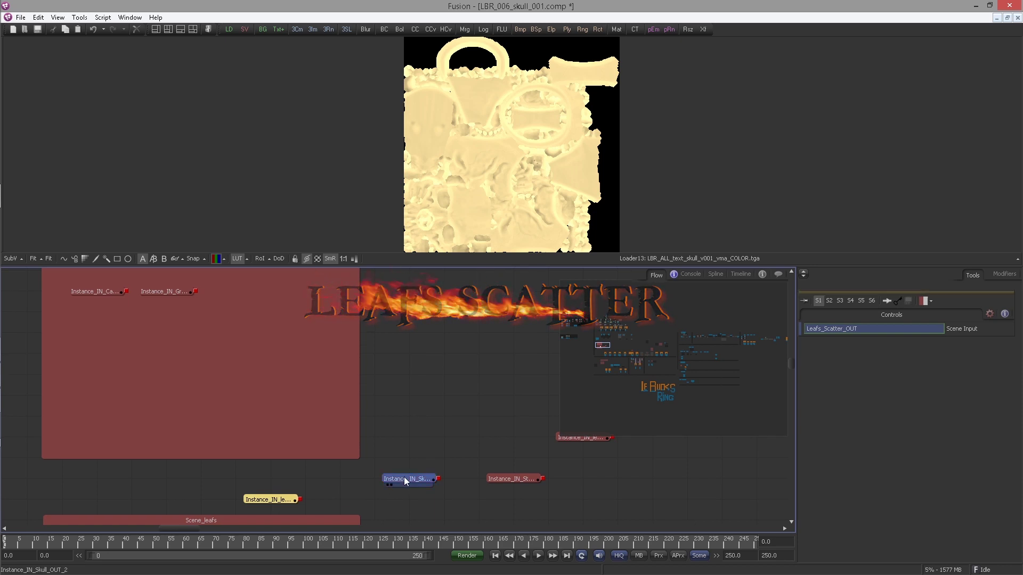
pyautogui.moveTo(405, 481); pyautogui.dragTo(233, 314)
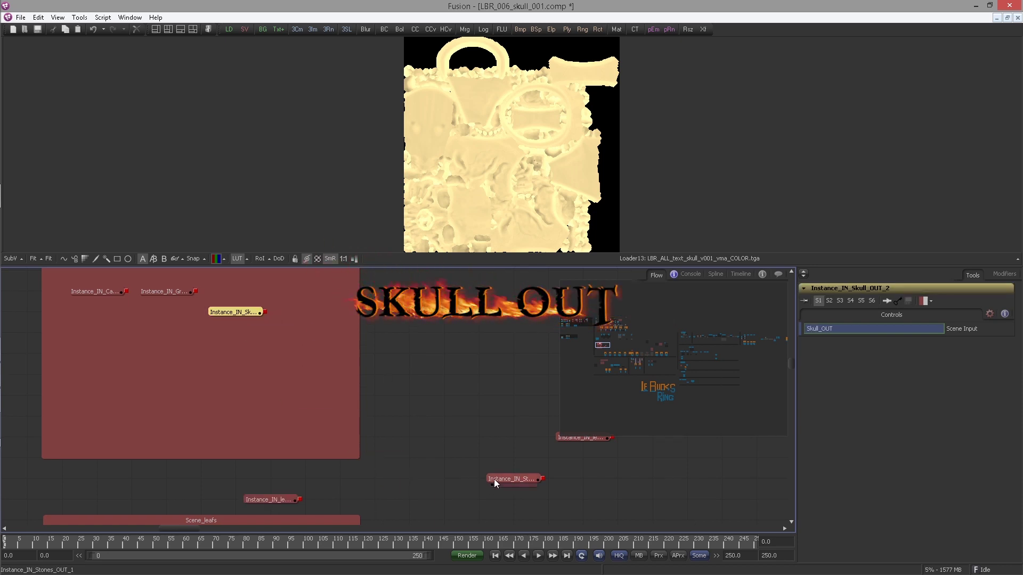
pyautogui.click(495, 481)
pyautogui.moveTo(569, 441); pyautogui.dragTo(361, 482)
pyautogui.moveTo(336, 474); pyautogui.dragTo(238, 455)
pyautogui.moveTo(256, 375); pyautogui.dragTo(318, 382)
pyautogui.click(167, 372)
pyautogui.moveTo(357, 433); pyautogui.dragTo(394, 376)
pyautogui.moveTo(393, 388); pyautogui.dragTo(302, 293)
pyautogui.moveTo(326, 356); pyautogui.dragTo(255, 384)
# Step: Examine the orange and blue Shadow_Floor and Shadow_Bottom boxes below the scene areas
pyautogui.scroll(-4, 256, 384)
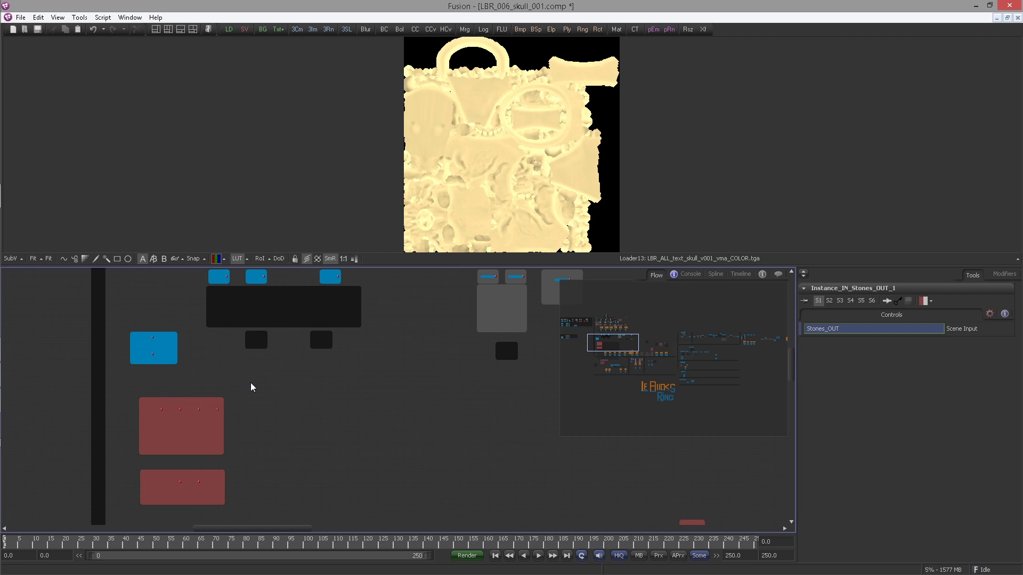
pyautogui.scroll(-3, 326, 373)
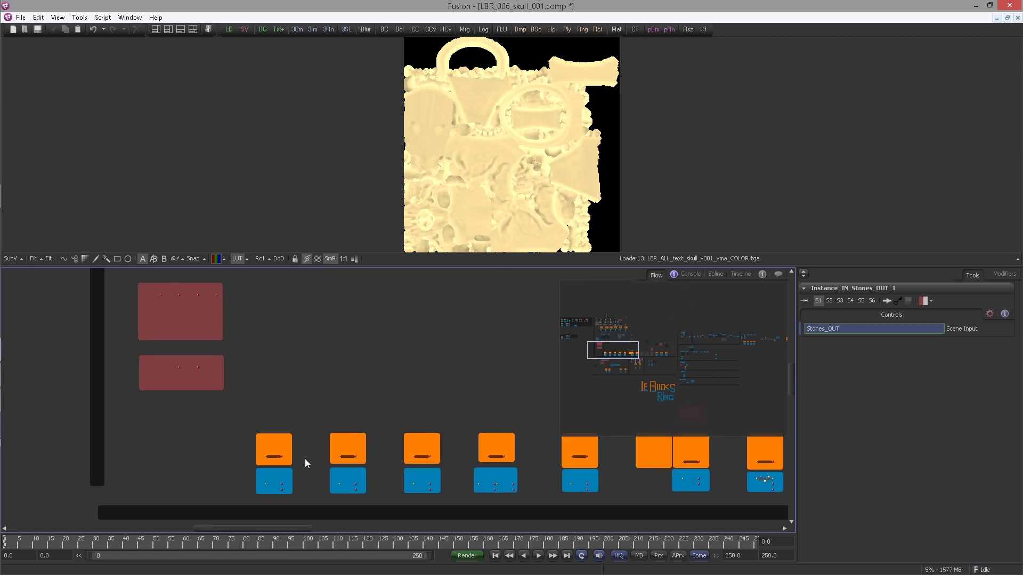
pyautogui.scroll(6, 262, 464)
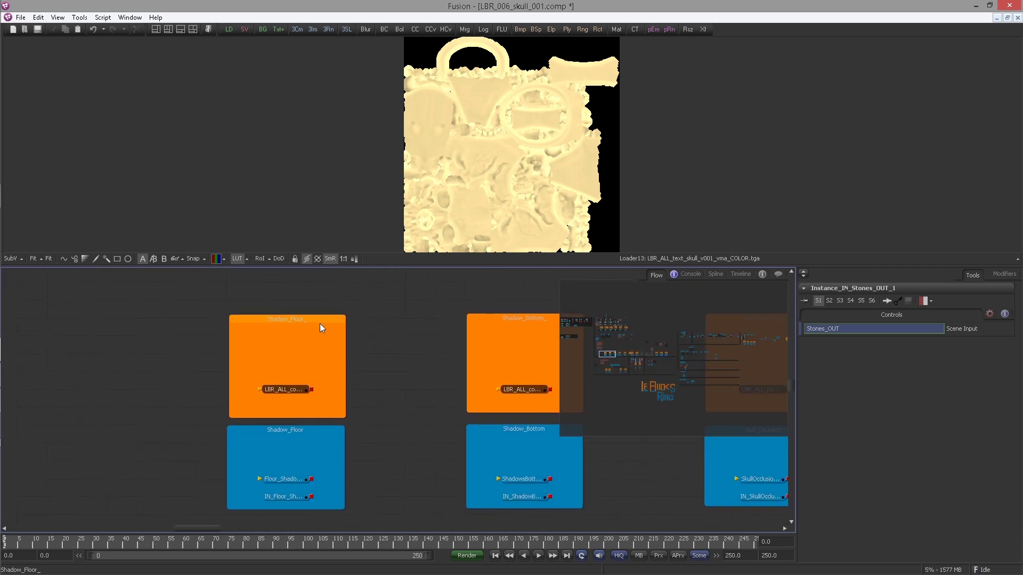
pyautogui.scroll(-3, 183, 331)
pyautogui.moveTo(183, 332); pyautogui.dragTo(198, 409)
pyautogui.moveTo(286, 372); pyautogui.dragTo(288, 424)
pyautogui.moveTo(195, 326); pyautogui.dragTo(218, 383)
pyautogui.scroll(3, 219, 383)
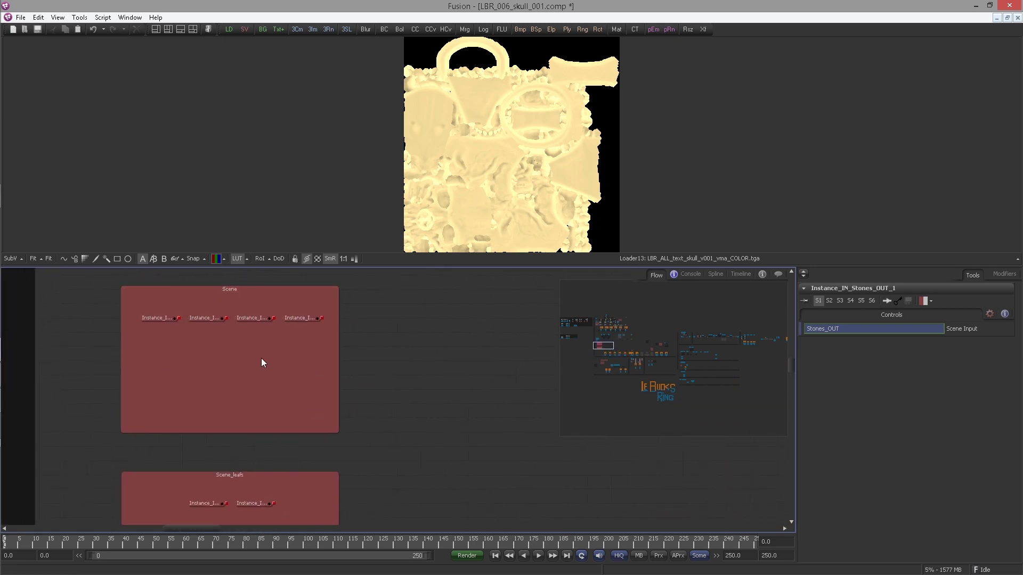
# Step: Add a Merge 3D tool in the Scene area and connect the instanced camera link to it
pyautogui.hotkey('ctrl', 'space')
pyautogui.write('mer')
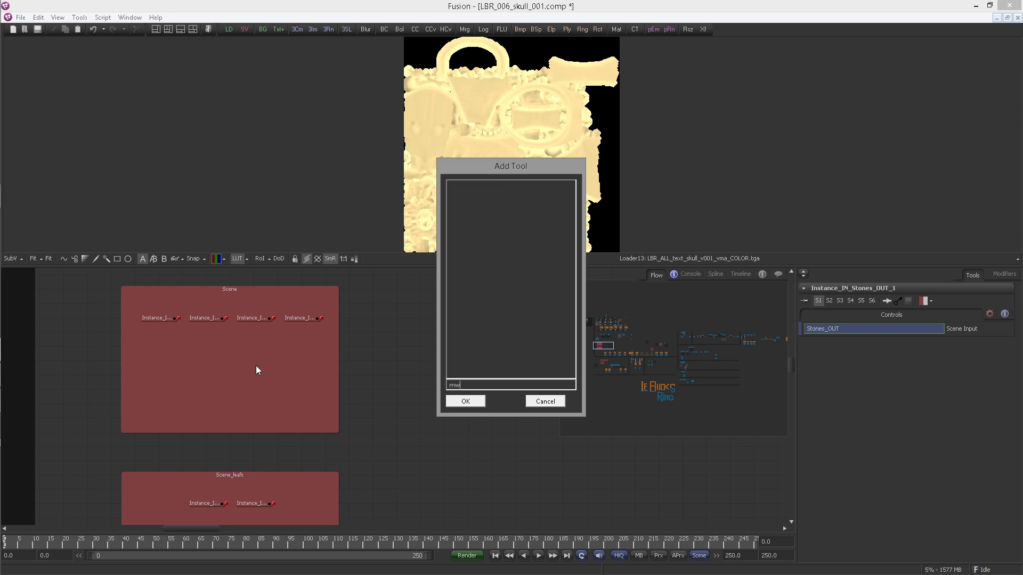
pyautogui.write('ge')
pyautogui.press('Down')
pyautogui.press('Return')
pyautogui.moveTo(256, 365); pyautogui.dragTo(280, 366)
pyautogui.click(163, 321)
pyautogui.moveTo(163, 321); pyautogui.dragTo(278, 371)
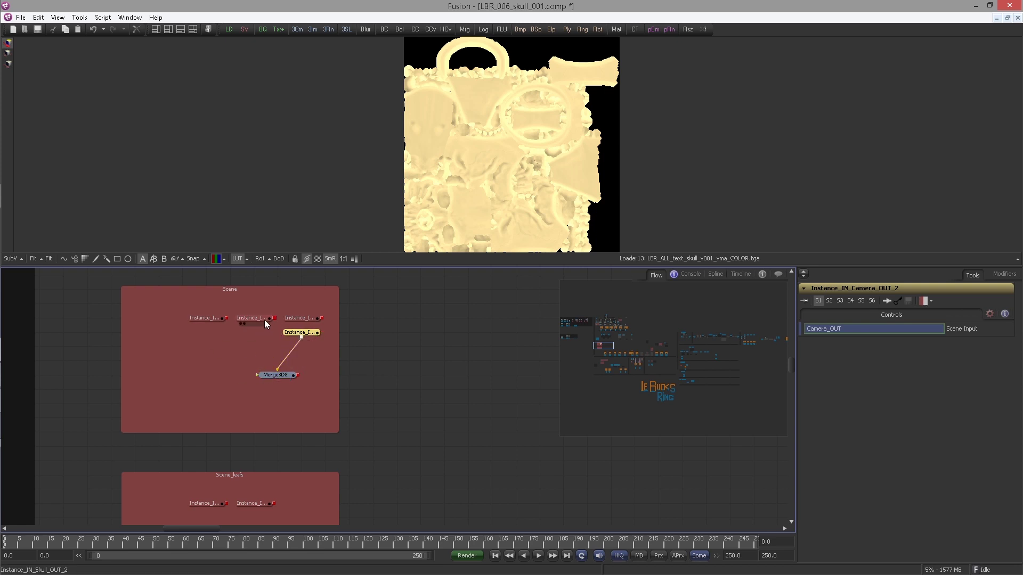
# Step: Connect the skull link to the 3D merge and line up the stones and ground displaced links beside it
pyautogui.click(262, 320)
pyautogui.moveTo(269, 319); pyautogui.dragTo(132, 318)
pyautogui.click(300, 318)
pyautogui.moveTo(203, 319)
pyautogui.mouseDown()
pyautogui.moveTo(180, 318)
pyautogui.moveTo(205, 318)
pyautogui.mouseUp()
pyautogui.click(143, 319)
pyautogui.keyDown('ctrl'); pyautogui.click(181, 319); pyautogui.keyUp('ctrl')
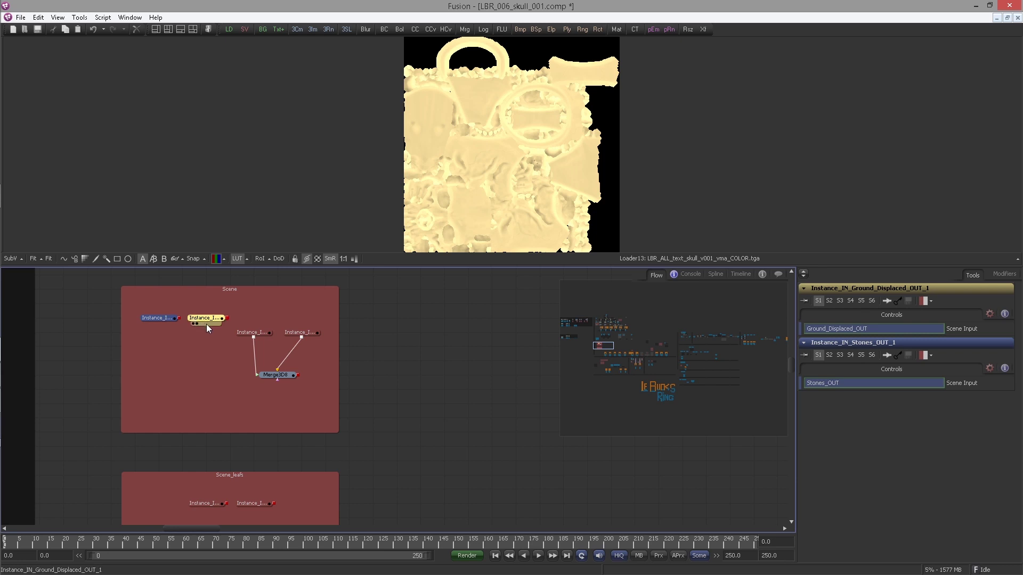
pyautogui.moveTo(200, 318); pyautogui.dragTo(200, 333)
# Step: Duplicate the 3D merge under the stones and ground displaced links and connect both links to the copy
pyautogui.click(276, 375)
pyautogui.click(242, 382)
pyautogui.click(277, 376)
pyautogui.hotkey('ctrl', 'c')
pyautogui.click(181, 374)
pyautogui.hotkey('ctrl', 'v')
pyautogui.moveTo(180, 333); pyautogui.dragTo(180, 376)
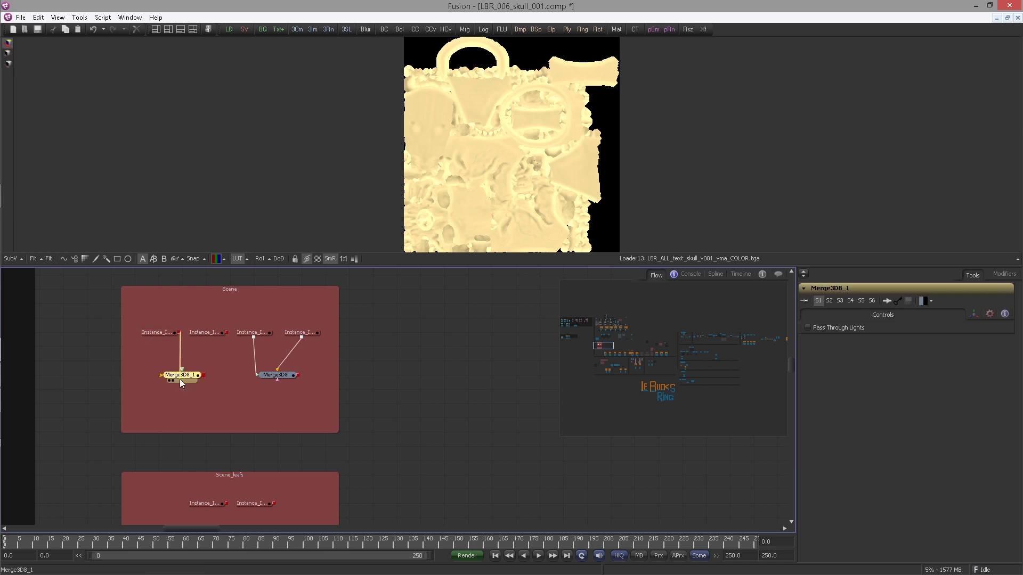
pyautogui.moveTo(226, 333); pyautogui.dragTo(184, 374)
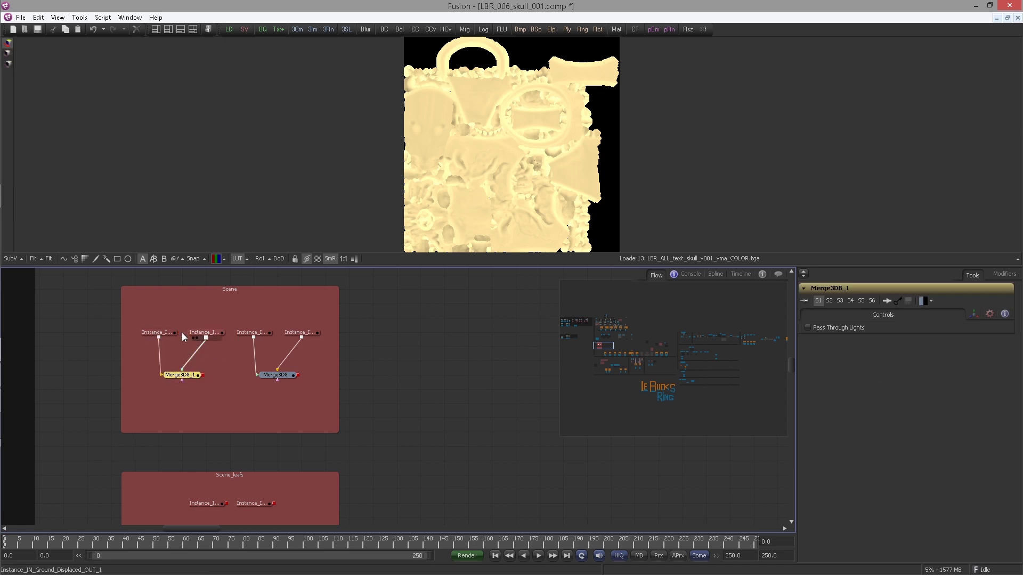
# Step: Add an Override 3D tool after the ground and stones merge and show it in the viewer
pyautogui.hotkey('ctrl', 'space')
pyautogui.write('ove')
pyautogui.press('Down')
pyautogui.press('Return')
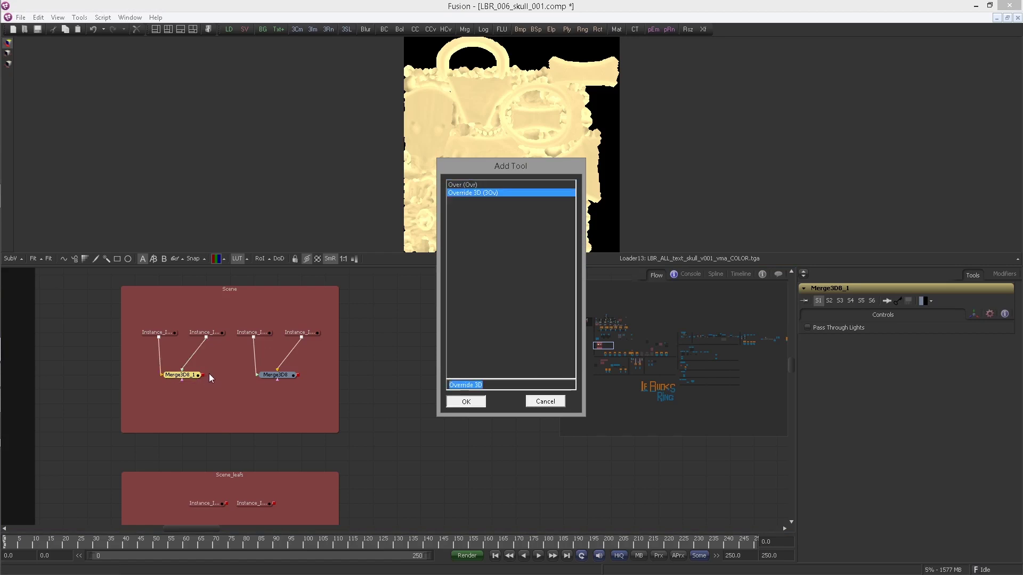
pyautogui.moveTo(220, 381); pyautogui.dragTo(354, 202)
pyautogui.press('1')
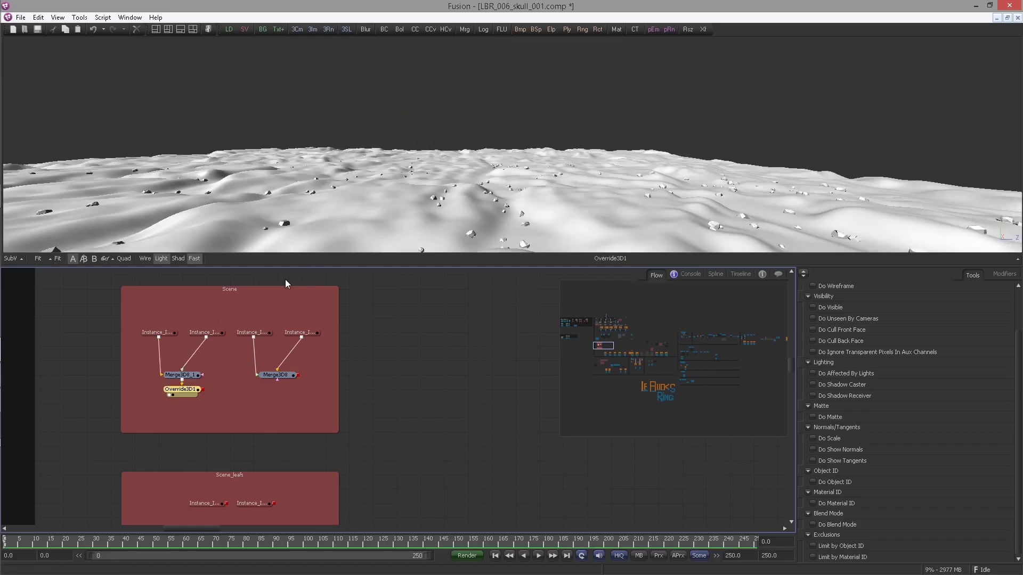
# Step: Connect the Override 3D output to the camera and skull merge and view the combined scene
pyautogui.moveTo(350, 175); pyautogui.dragTo(312, 170)
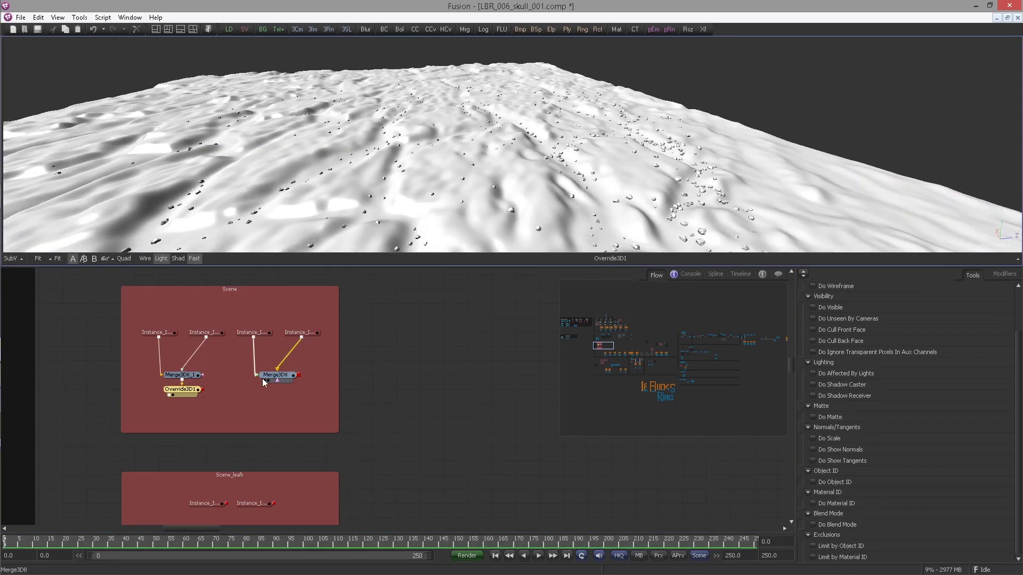
pyautogui.moveTo(202, 390); pyautogui.dragTo(271, 393)
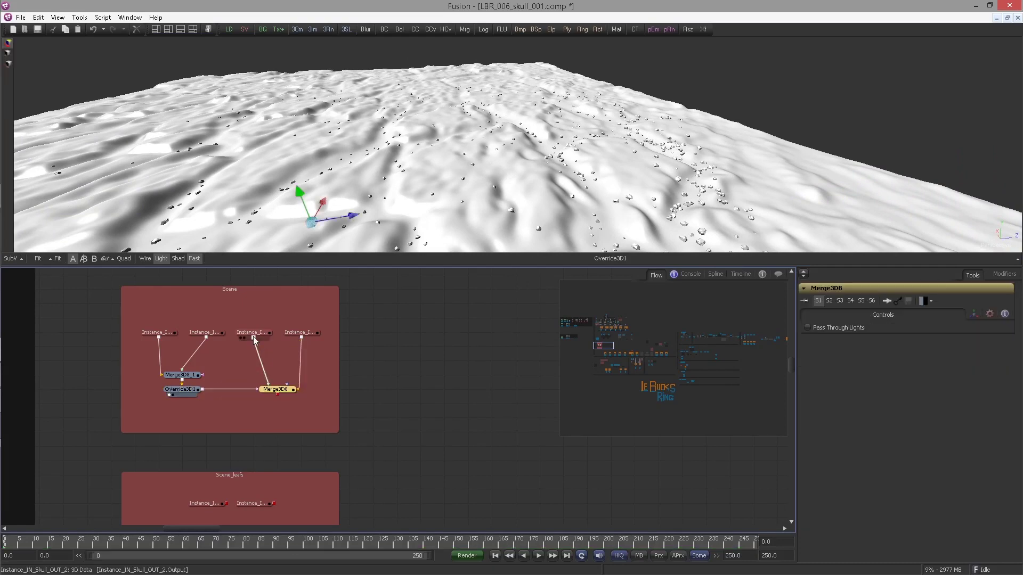
pyautogui.scroll(-5, 329, 232)
pyautogui.moveTo(331, 223); pyautogui.dragTo(369, 185)
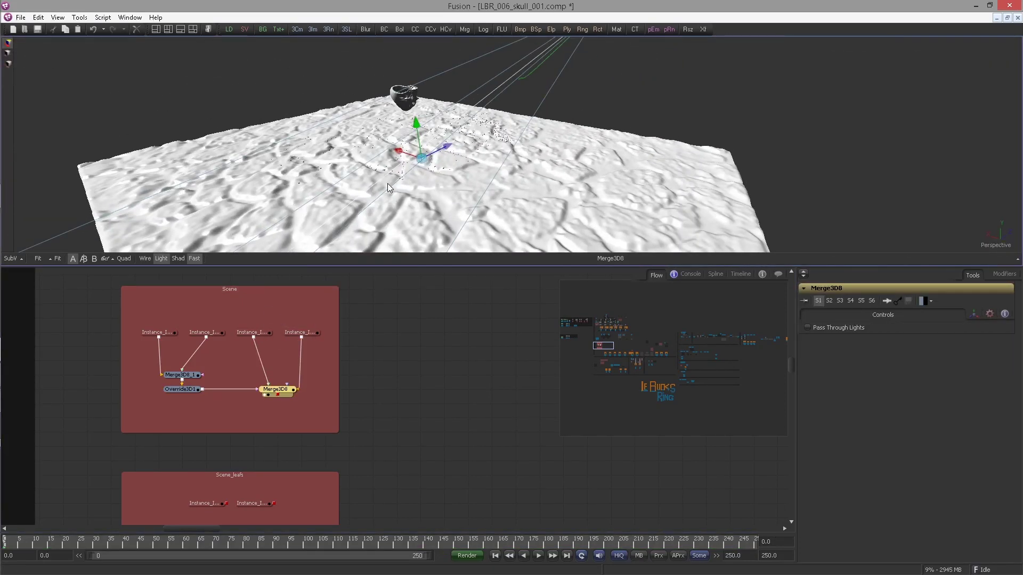
# Step: Enable Do Matte and Is Matte on the Override 3D tool so the ground and stones act as mattes
pyautogui.click(181, 389)
pyautogui.scroll(-3, 852, 373)
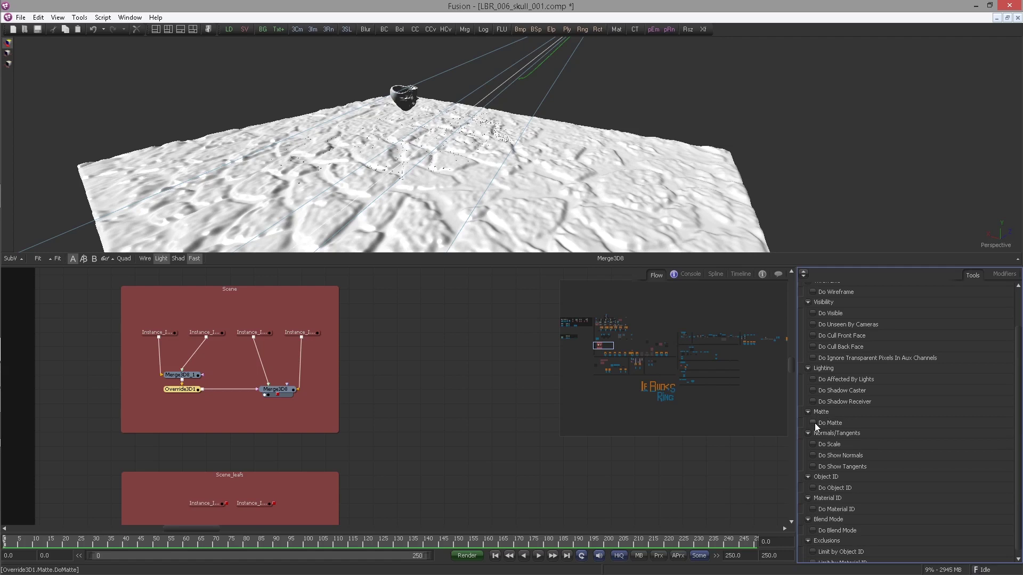
pyautogui.click(813, 423)
pyautogui.click(818, 434)
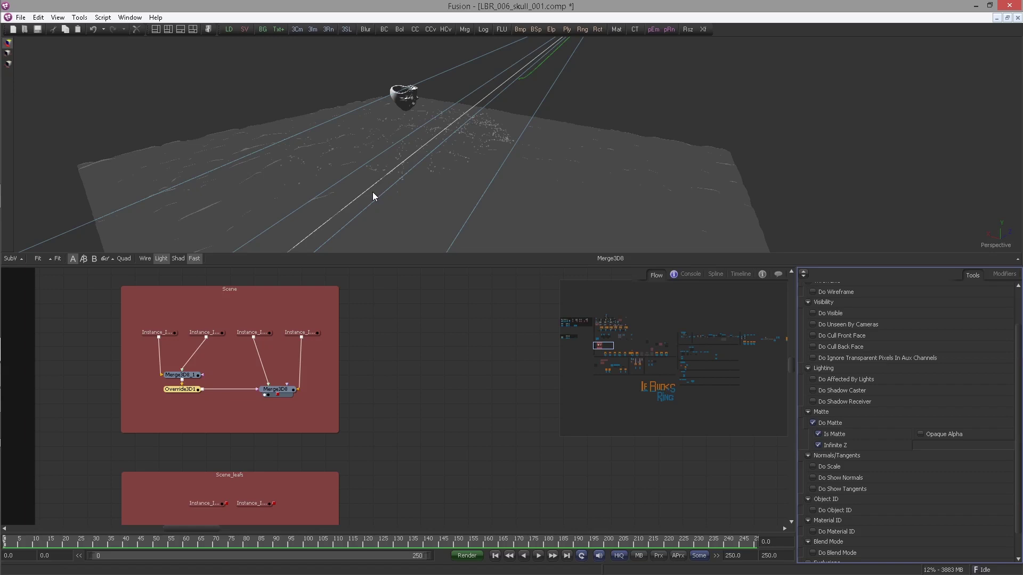
# Step: Hide the matte objects in the 3D view to inspect the scene without them, and show them again
pyautogui.moveTo(413, 200); pyautogui.dragTo(186, 184)
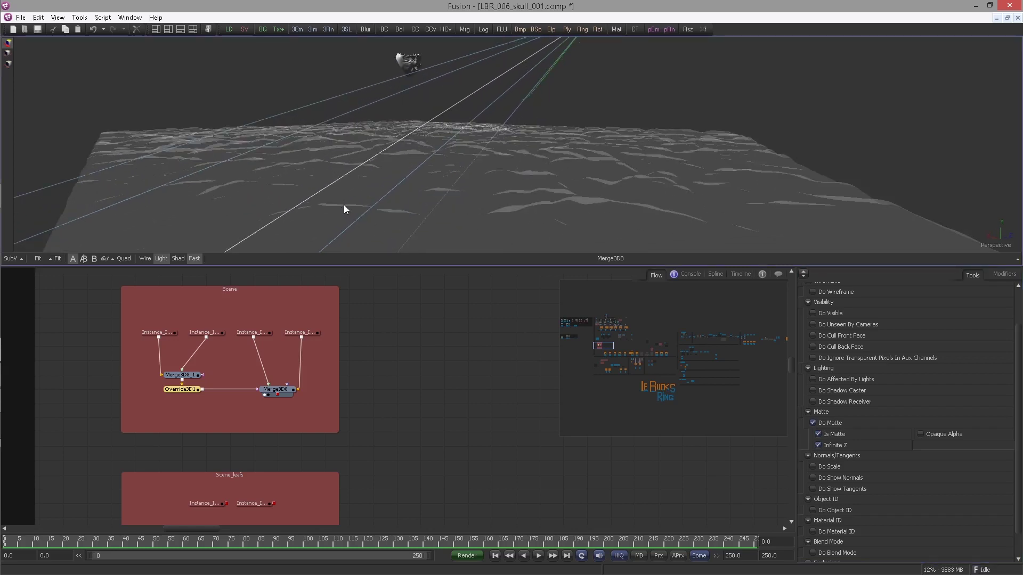
pyautogui.rightClick(426, 168)
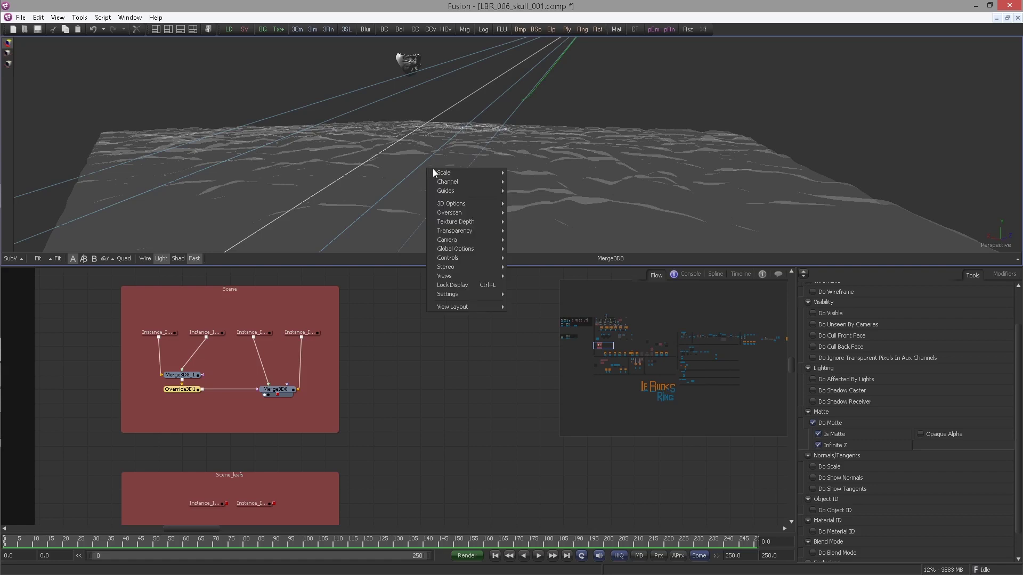
pyautogui.moveTo(451, 205)
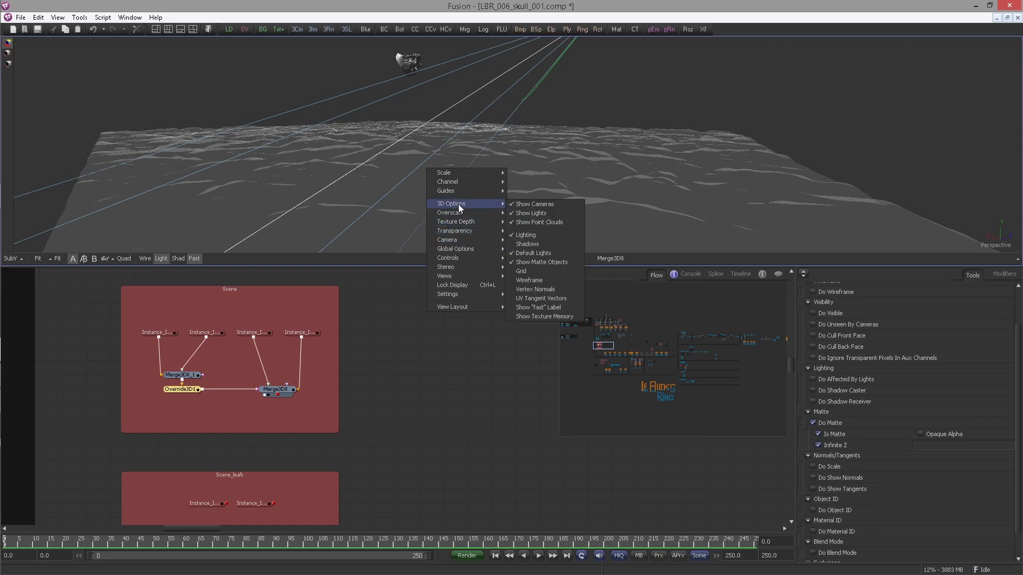
pyautogui.click(526, 262)
pyautogui.moveTo(433, 184)
pyautogui.mouseDown()
pyautogui.moveTo(426, 159)
pyautogui.moveTo(423, 200)
pyautogui.moveTo(423, 164)
pyautogui.moveTo(420, 176)
pyautogui.mouseUp()
pyautogui.rightClick(432, 156)
pyautogui.moveTo(461, 190)
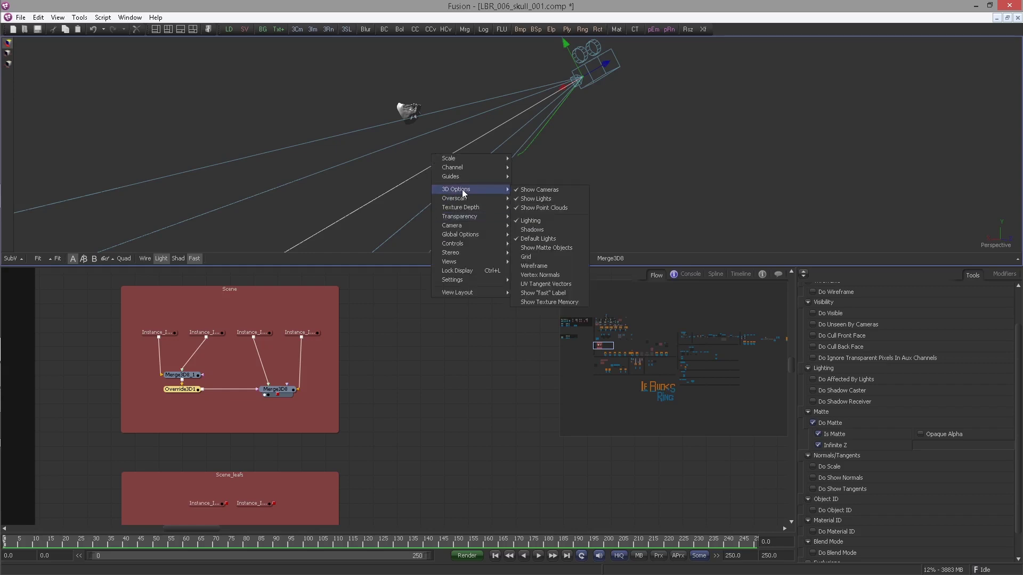
pyautogui.click(528, 248)
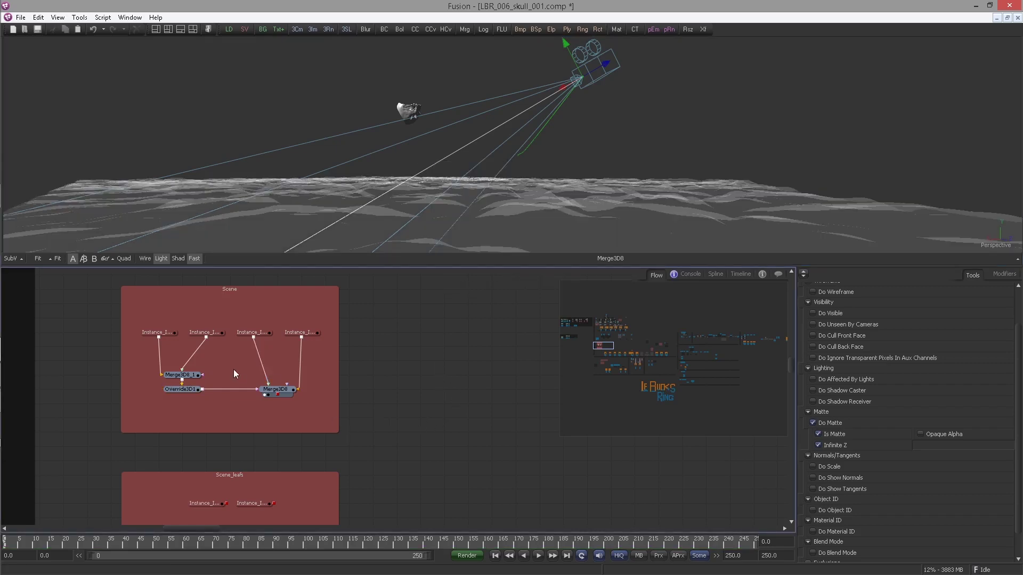
# Step: Add a Merge 3D tool outside the Scene group and connect the main scene merge to it
pyautogui.moveTo(268, 465); pyautogui.dragTo(257, 411)
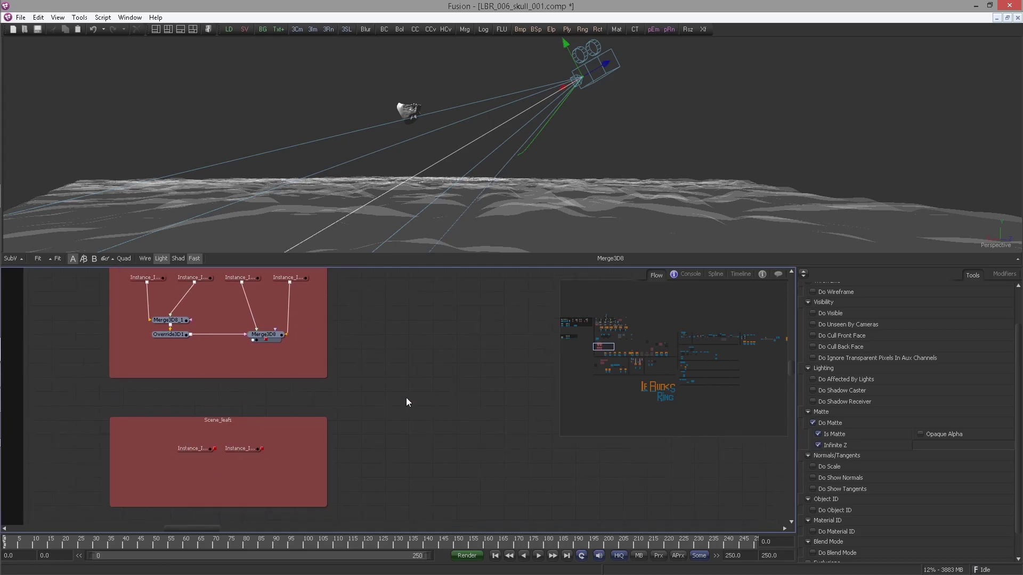
pyautogui.hotkey('ctrl', 'space')
pyautogui.write('merge')
pyautogui.press('Down')
pyautogui.press('Return')
pyautogui.scroll(2, 381, 375)
pyautogui.moveTo(409, 429); pyautogui.dragTo(409, 444)
pyautogui.moveTo(266, 365); pyautogui.dragTo(389, 445)
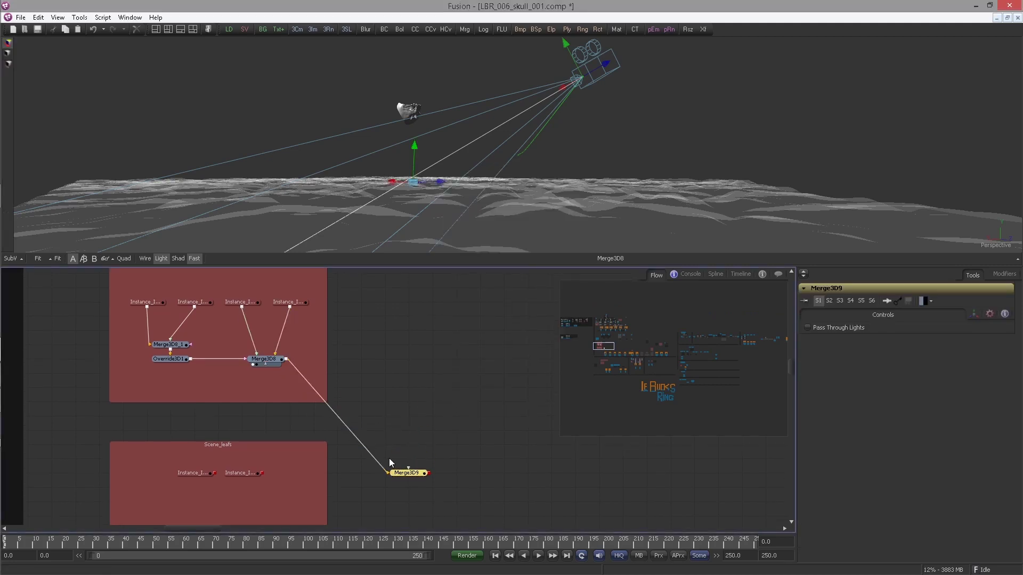
# Step: Combine the two leaf instances with a new Merge 3D in the Scene_leafs group and connect it to the outer merge
pyautogui.click(413, 421)
pyautogui.hotkey('ctrl', 'space')
pyautogui.write('3d')
pyautogui.press('Return')
pyautogui.moveTo(229, 399); pyautogui.dragTo(231, 428)
pyautogui.moveTo(277, 399); pyautogui.dragTo(430, 431)
pyautogui.click(281, 435)
# Step: Add a pipe router on the scene connection and align it straight above the outer merge
pyautogui.moveTo(408, 367); pyautogui.dragTo(430, 331)
pyautogui.keyDown('ctrl'); pyautogui.click(390, 421); pyautogui.keyUp('ctrl')
pyautogui.click(466, 409)
pyautogui.moveTo(467, 409); pyautogui.dragTo(450, 379)
pyautogui.moveTo(413, 300); pyautogui.dragTo(415, 299)
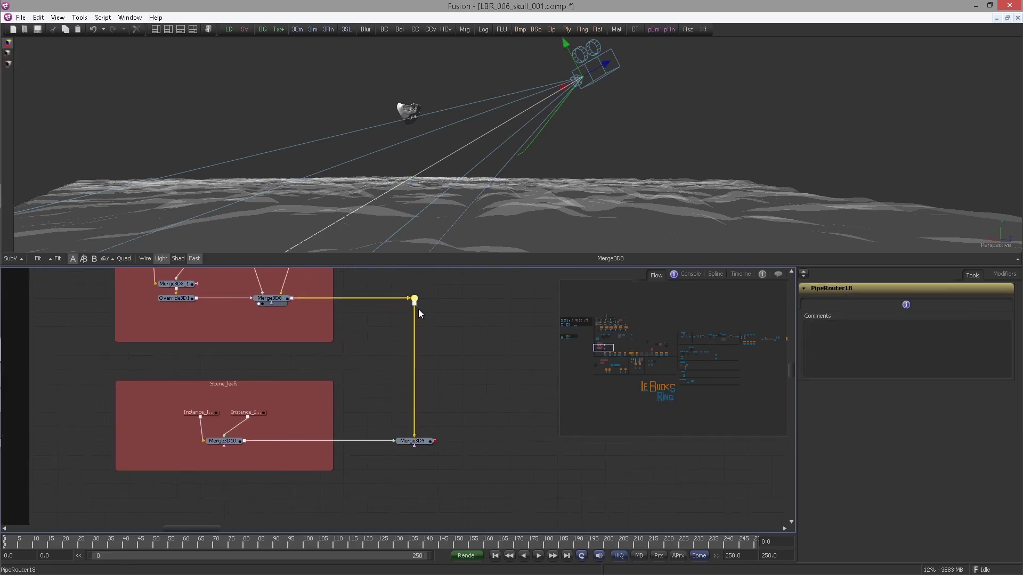
# Step: Show the outer merge in the viewer and examine the ground, skull and leaves together
pyautogui.click(434, 447)
pyautogui.moveTo(425, 441); pyautogui.dragTo(449, 152)
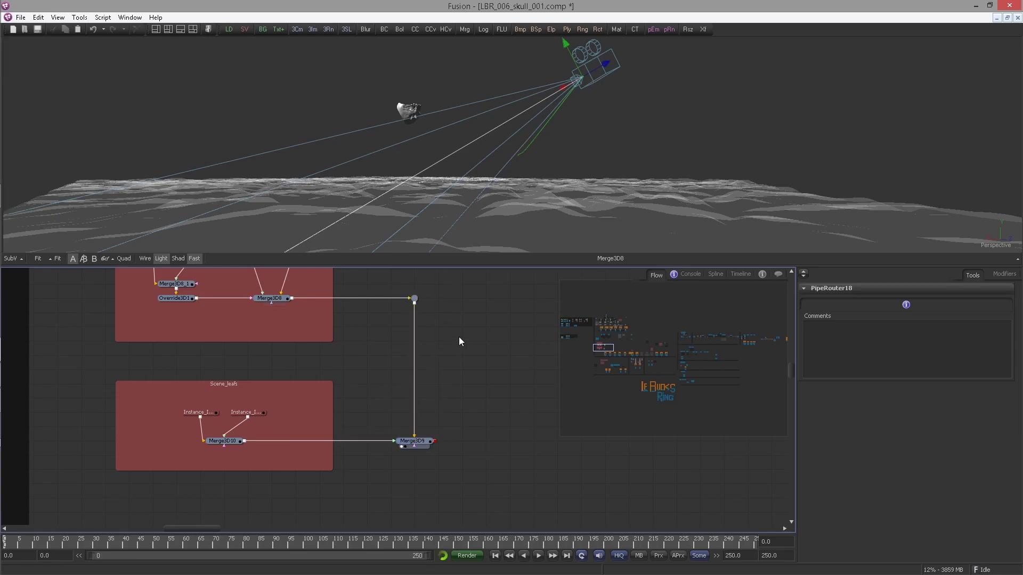
pyautogui.moveTo(339, 147); pyautogui.dragTo(346, 197)
pyautogui.moveTo(178, 310); pyautogui.dragTo(177, 325)
pyautogui.scroll(2, 177, 329)
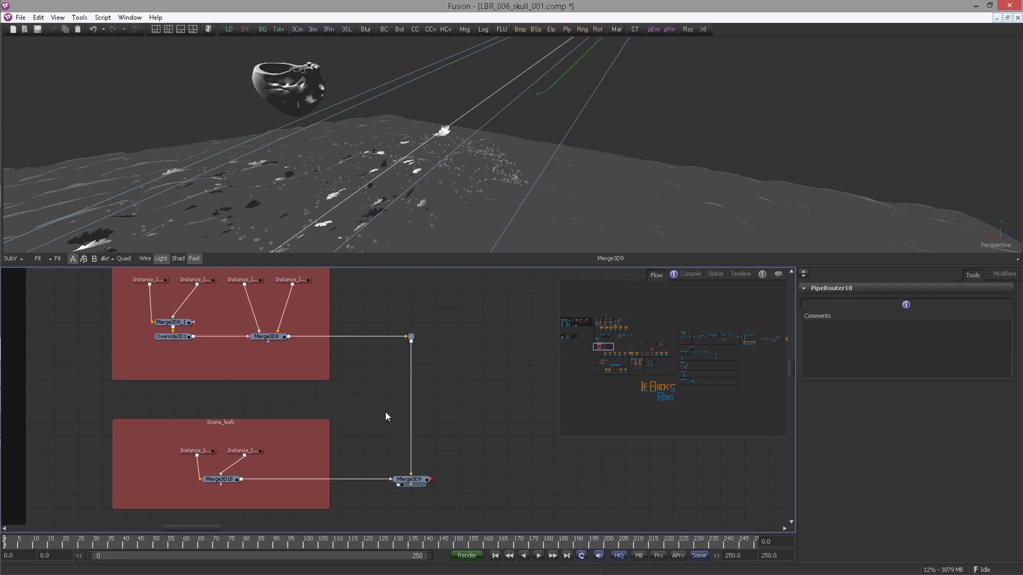
# Step: Insert an Override 3D tool between the pipe router and the outer merge and enable Do Matte on it
pyautogui.hotkey('ctrl', 'space')
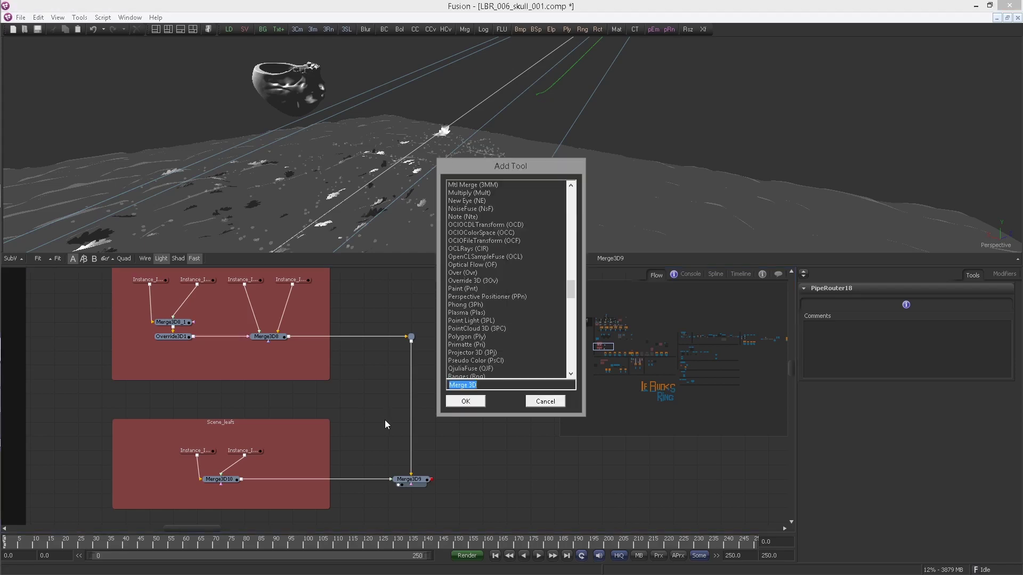
pyautogui.write('over')
pyautogui.press('Down')
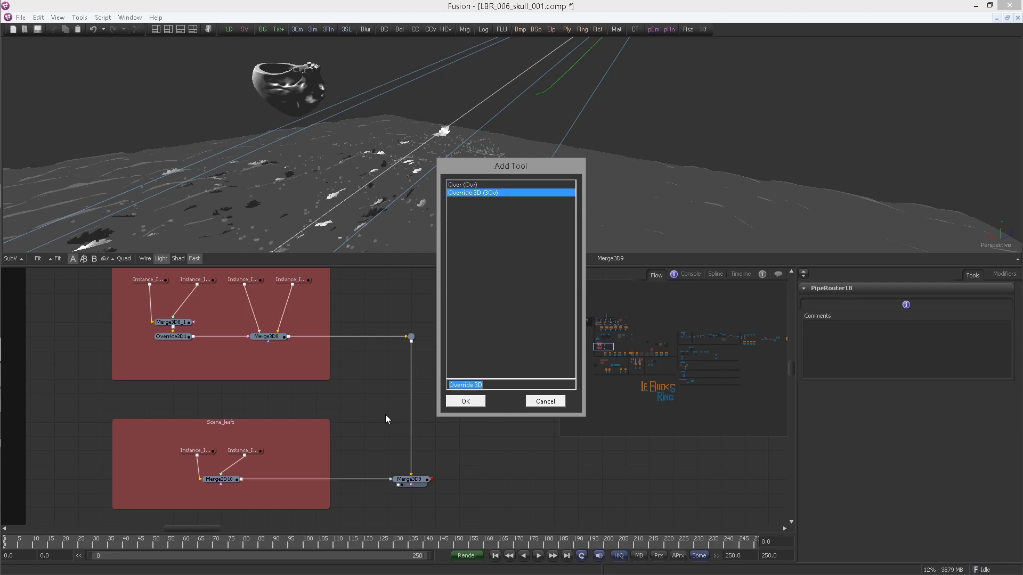
pyautogui.press('Return')
pyautogui.moveTo(380, 410); pyautogui.dragTo(410, 425)
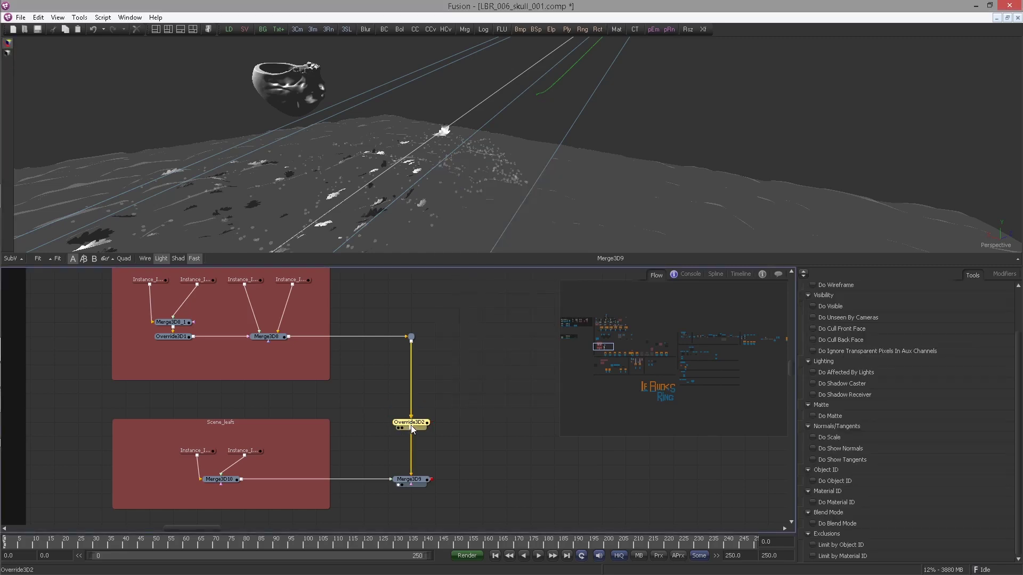
pyautogui.click(813, 415)
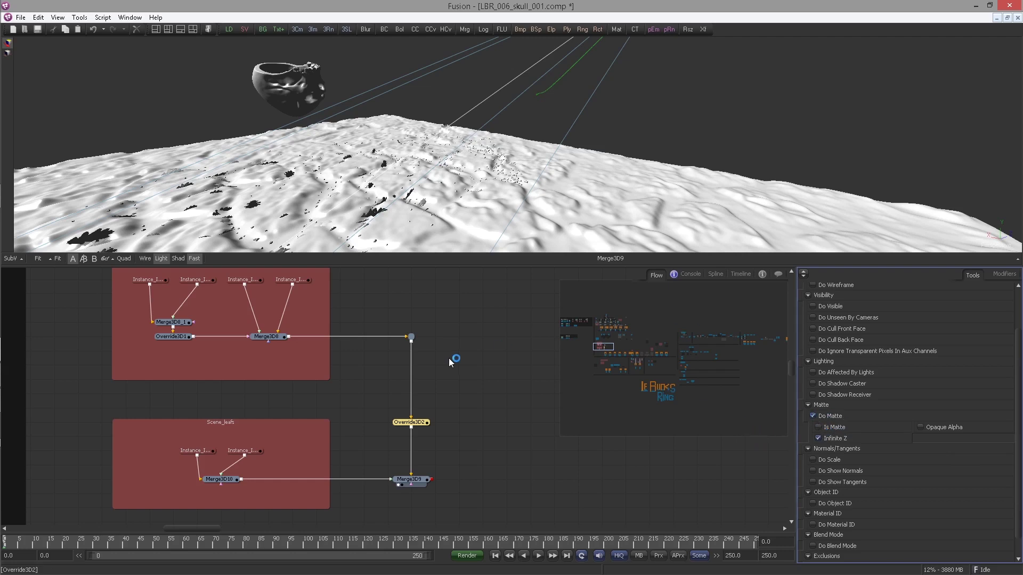
# Step: Add a Renderer 3D tool below the outer merge and show its tile as a picture
pyautogui.moveTo(492, 471); pyautogui.dragTo(456, 419)
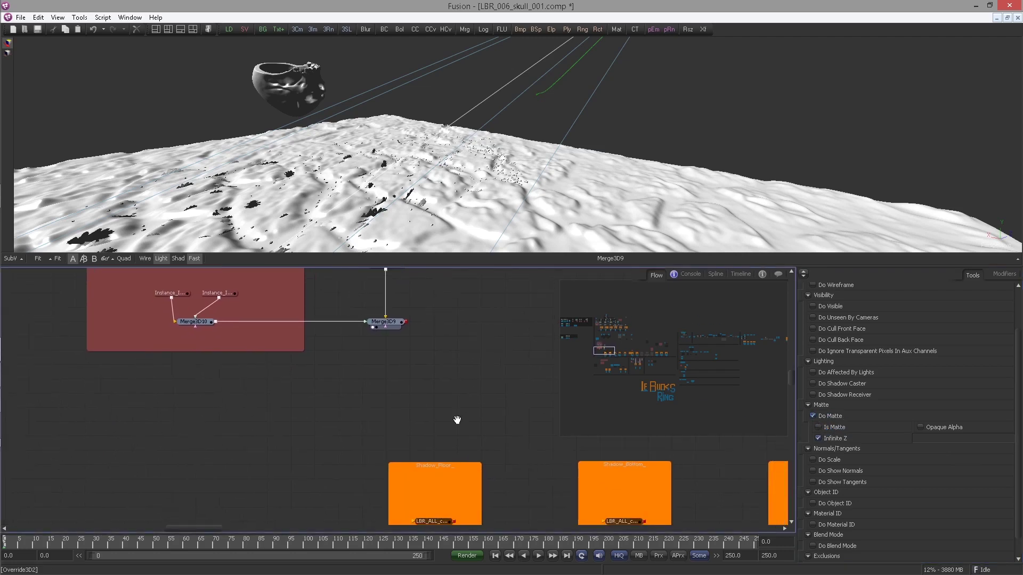
pyautogui.scroll(-4, 392, 426)
pyautogui.moveTo(416, 293); pyautogui.dragTo(375, 397)
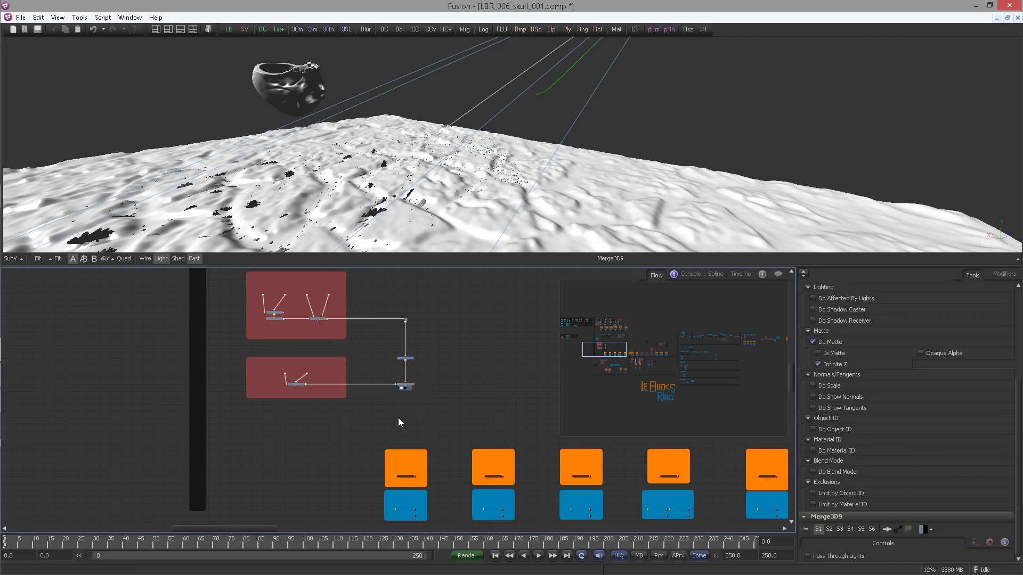
pyautogui.scroll(4, 404, 405)
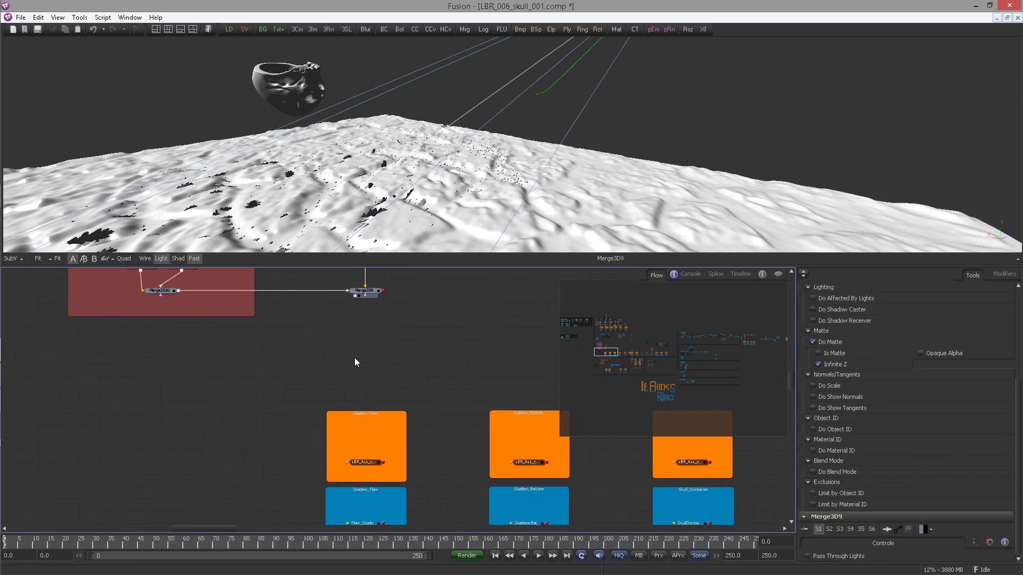
pyautogui.hotkey('ctrl', 'space')
pyautogui.write('ren')
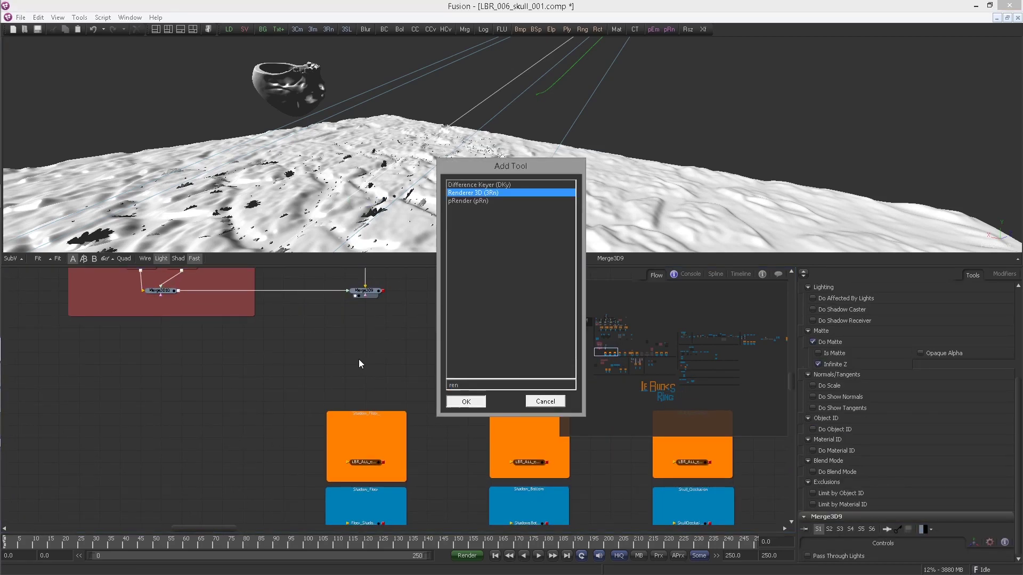
pyautogui.press('Return')
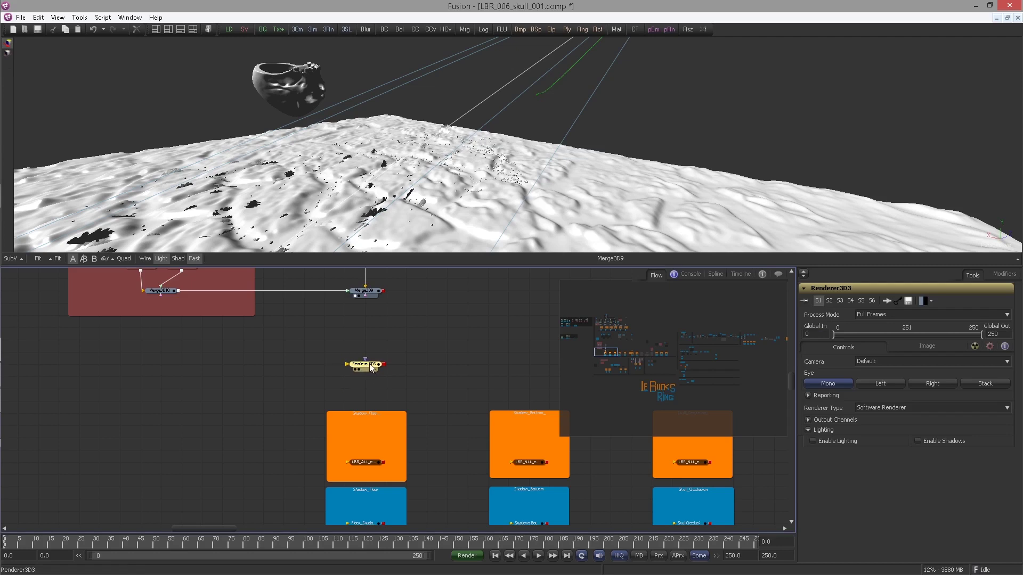
pyautogui.rightClick(368, 365)
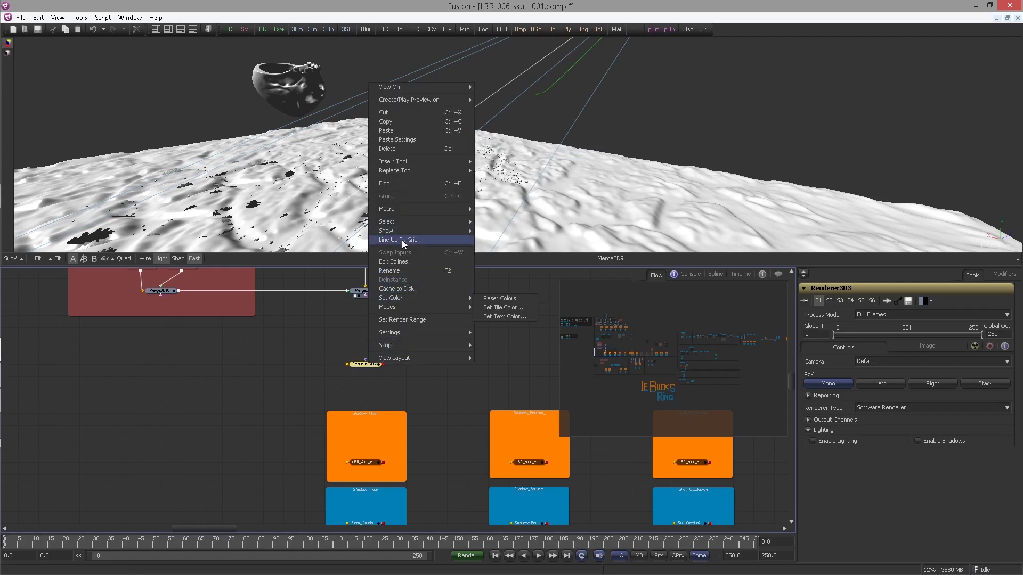
pyautogui.moveTo(401, 232)
pyautogui.click(501, 233)
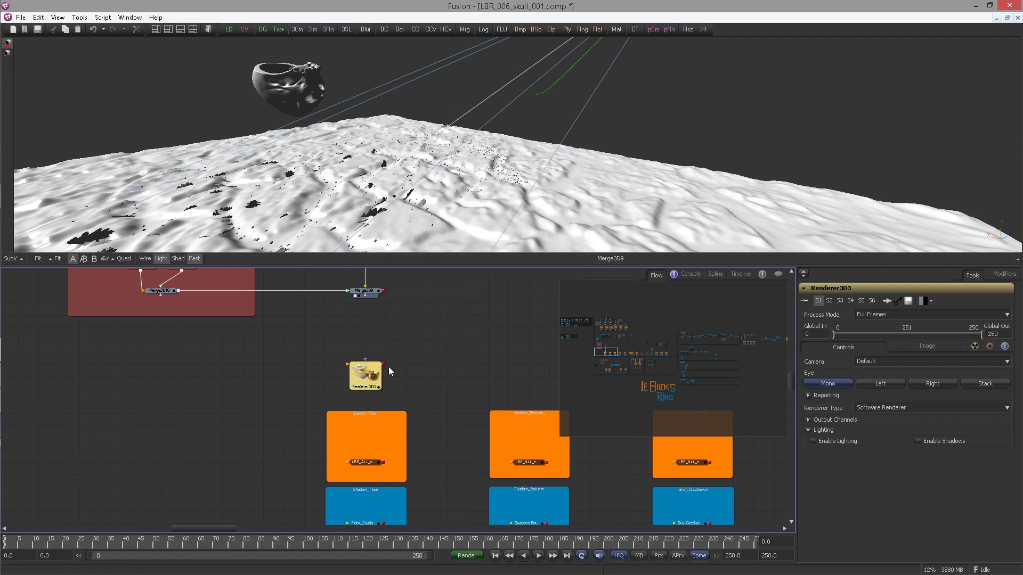
# Step: Place the Renderer 3D inside the Shadow_Floor group and connect the outer merge to it
pyautogui.moveTo(368, 424); pyautogui.dragTo(362, 400)
pyautogui.scroll(1, 362, 400)
pyautogui.scroll(3, 362, 400)
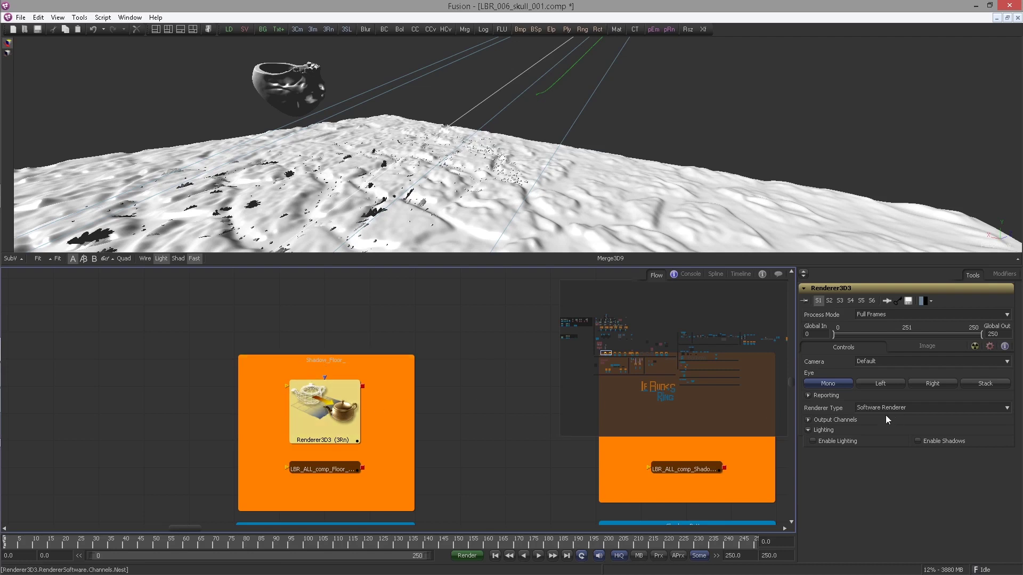
pyautogui.moveTo(381, 346); pyautogui.dragTo(342, 435)
pyautogui.scroll(-3, 365, 354)
pyautogui.moveTo(334, 331); pyautogui.dragTo(318, 462)
pyautogui.click(351, 430)
pyautogui.moveTo(351, 430); pyautogui.dragTo(345, 407)
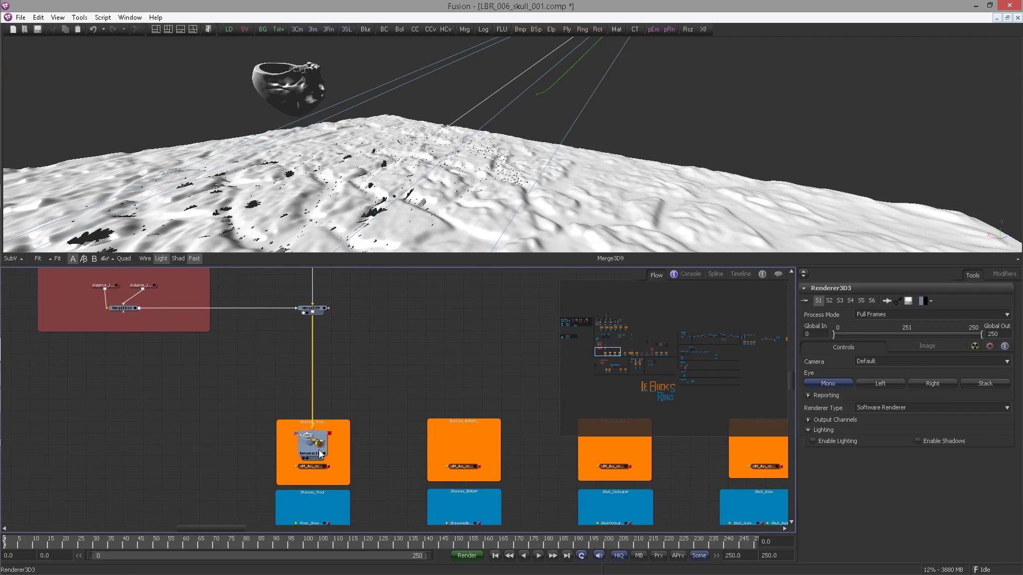
# Step: Show the Renderer 3D in the viewer, enable its lighting and shadows, and check its image settings
pyautogui.click(322, 445)
pyautogui.press('1')
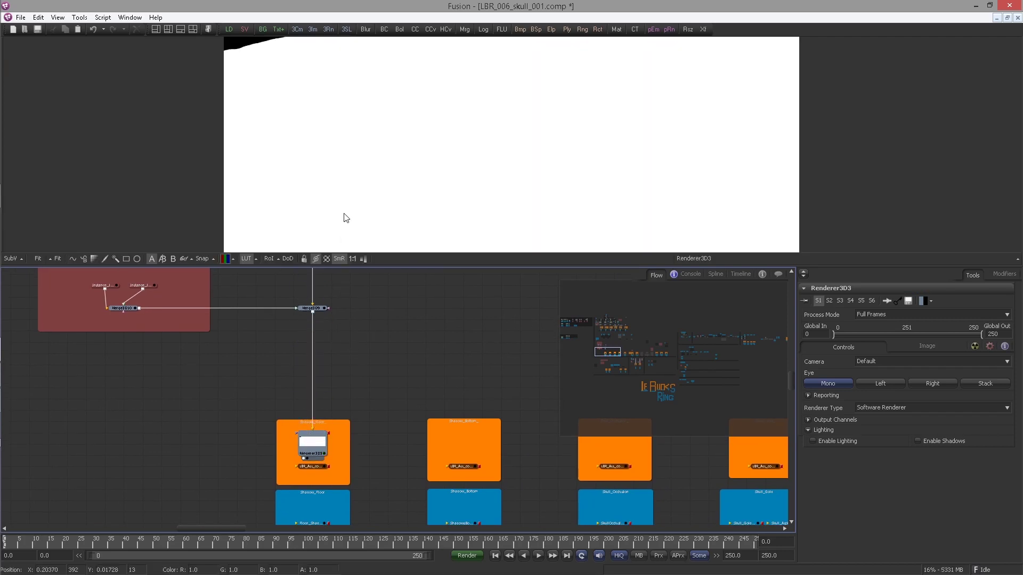
pyautogui.click(812, 441)
pyautogui.click(918, 441)
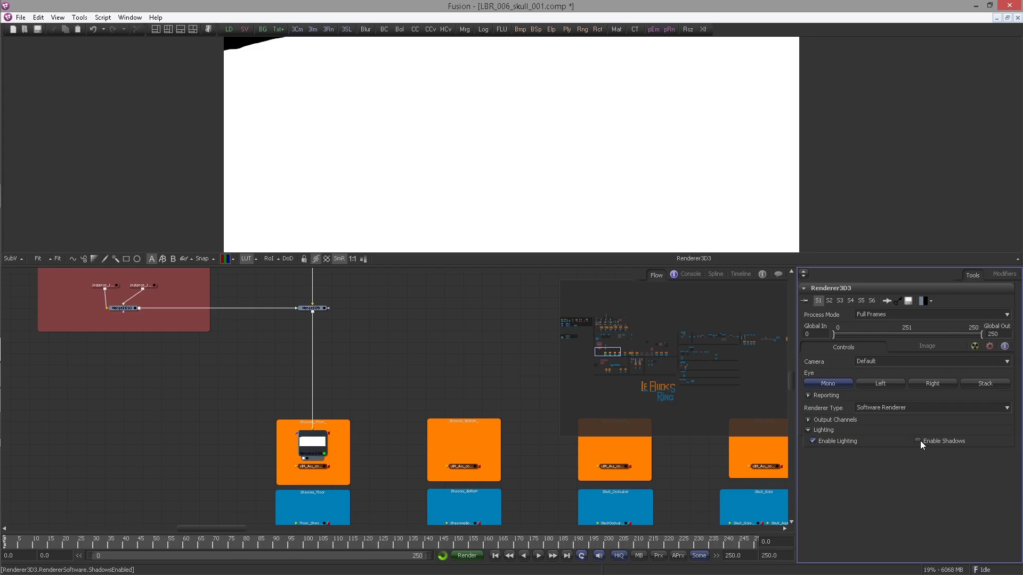
pyautogui.click(920, 350)
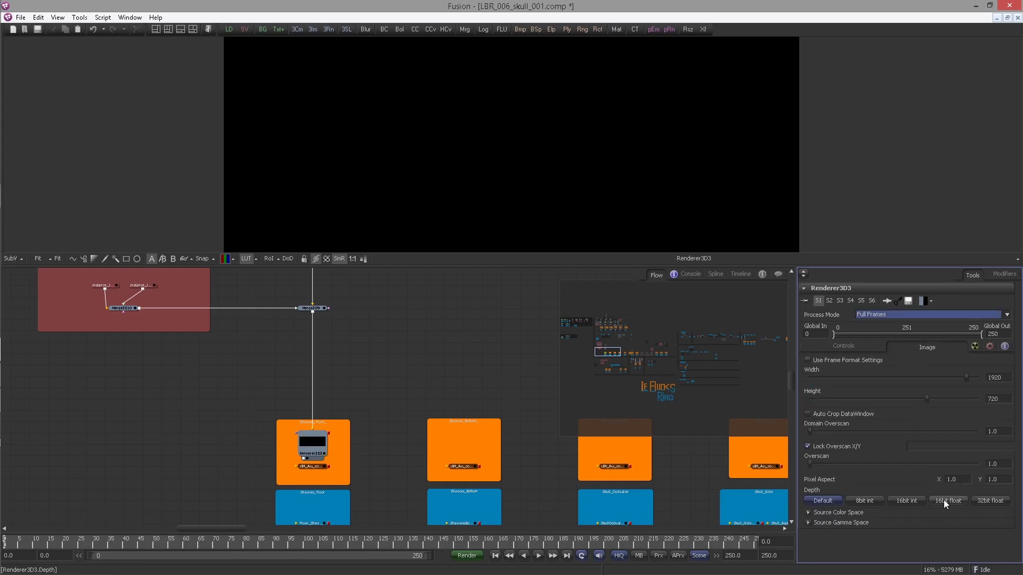
pyautogui.click(853, 346)
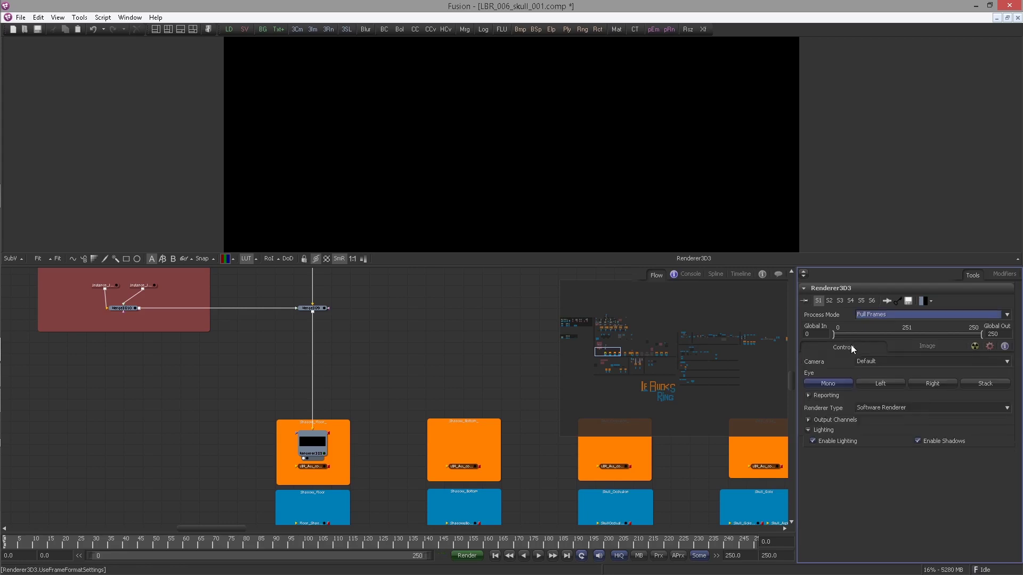
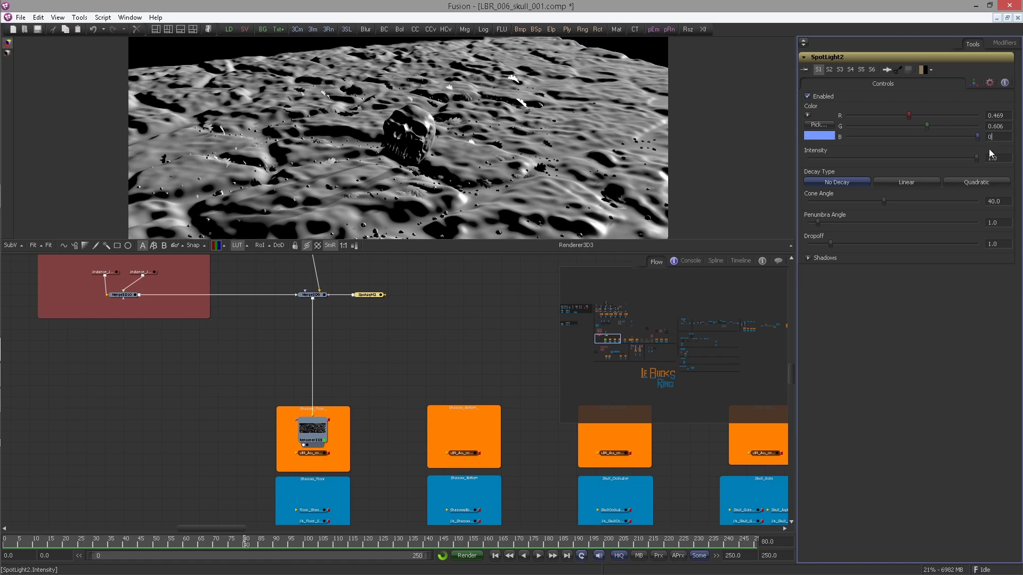
# Step: Set the spot light's blue value to 0.666 and its intensity to 5.257
pyautogui.write('66')
pyautogui.press('Tab')
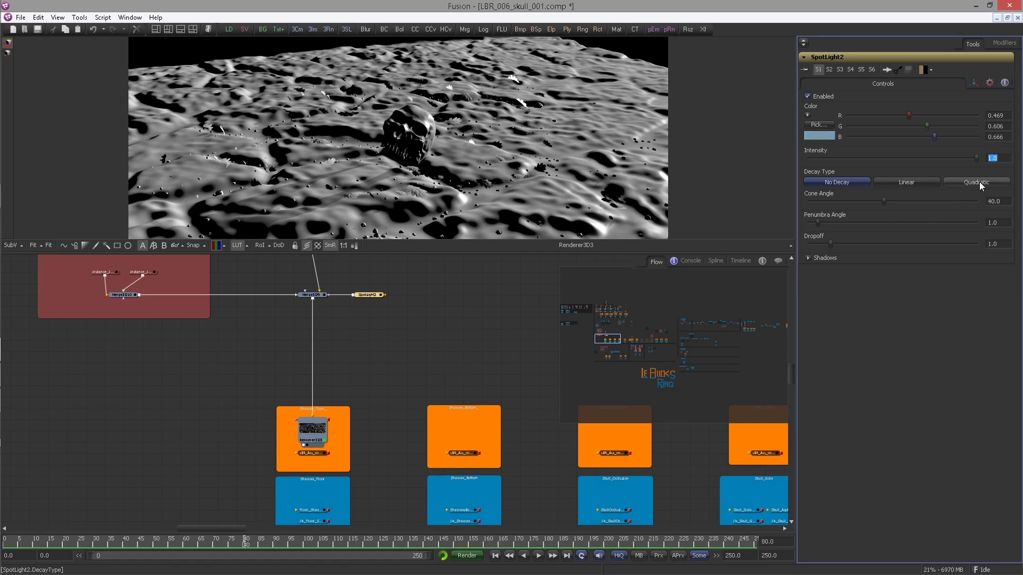
pyautogui.write('5.257')
pyautogui.press('Return')
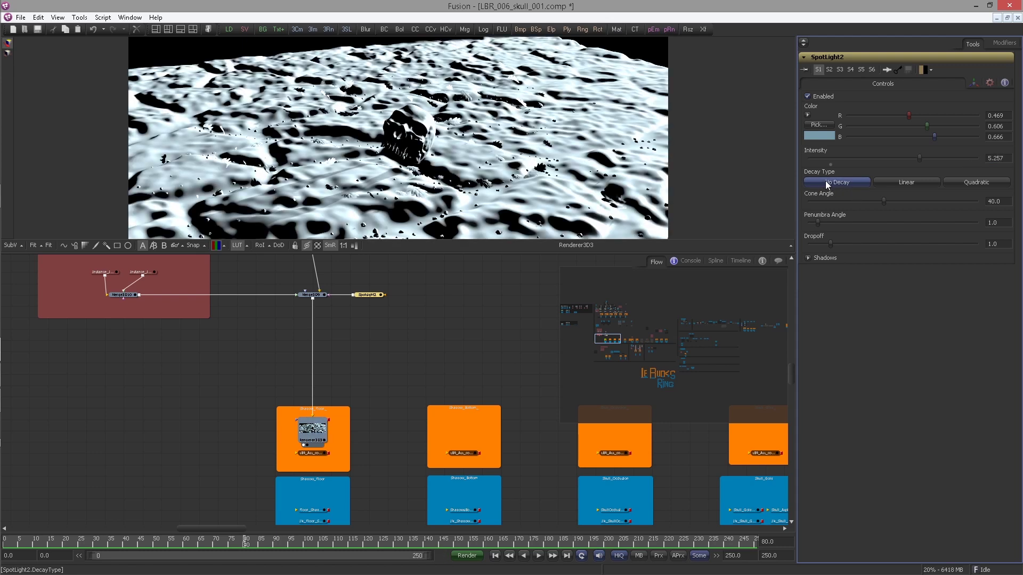
# Step: Set the spot light to Quadratic decay with a decay rate of 0.59 and a penumbra angle of 20
pyautogui.click(958, 183)
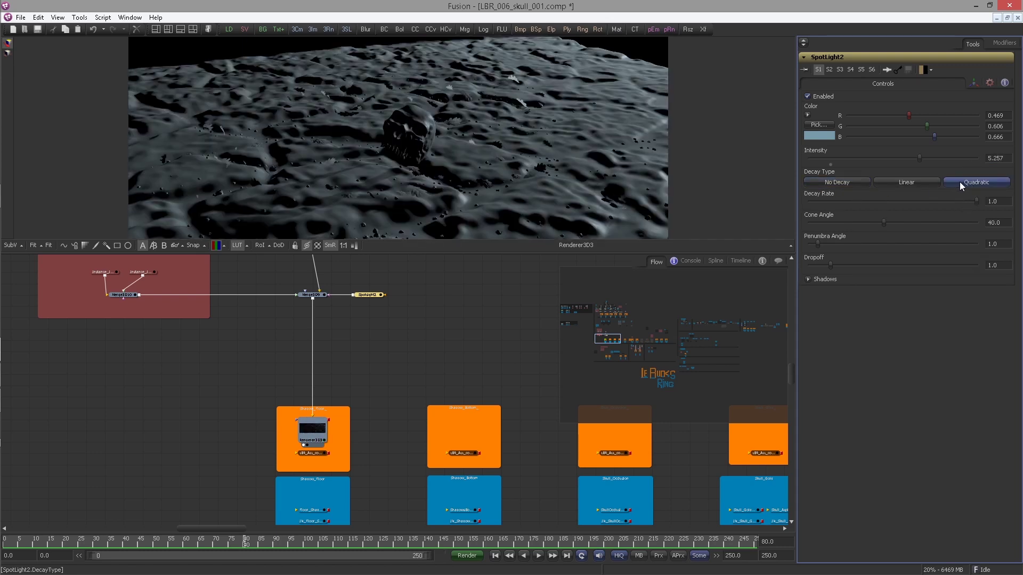
pyautogui.click(999, 201)
pyautogui.write('0.59')
pyautogui.press('Tab')
pyautogui.press('Tab')
pyautogui.write('20')
pyautogui.press('Tab')
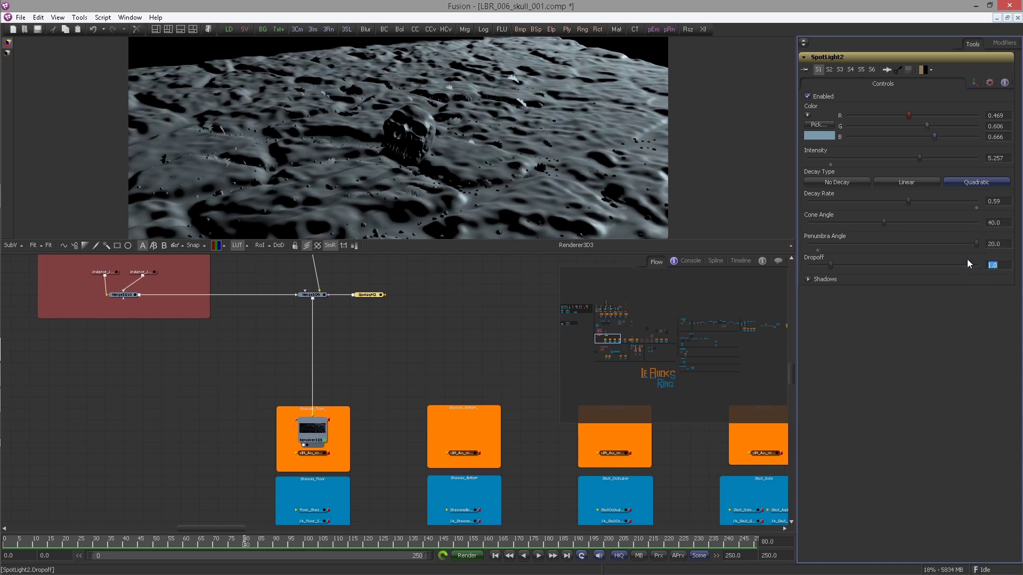
# Step: Set the spot light's shadow density to 0.98 and shadow map size to 2048
pyautogui.click(807, 279)
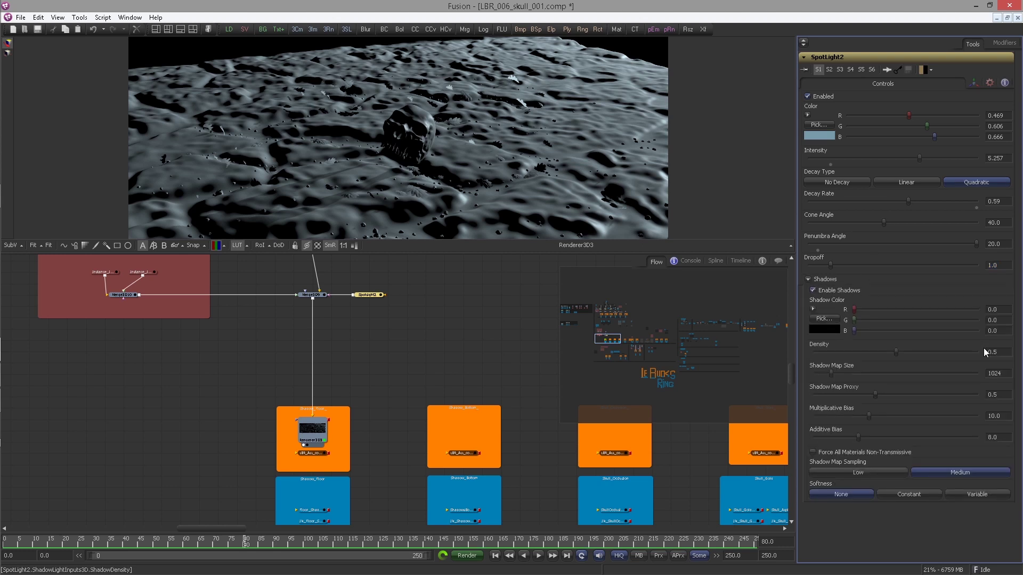
pyautogui.doubleClick(985, 349)
pyautogui.write('0.98')
pyautogui.click(991, 376)
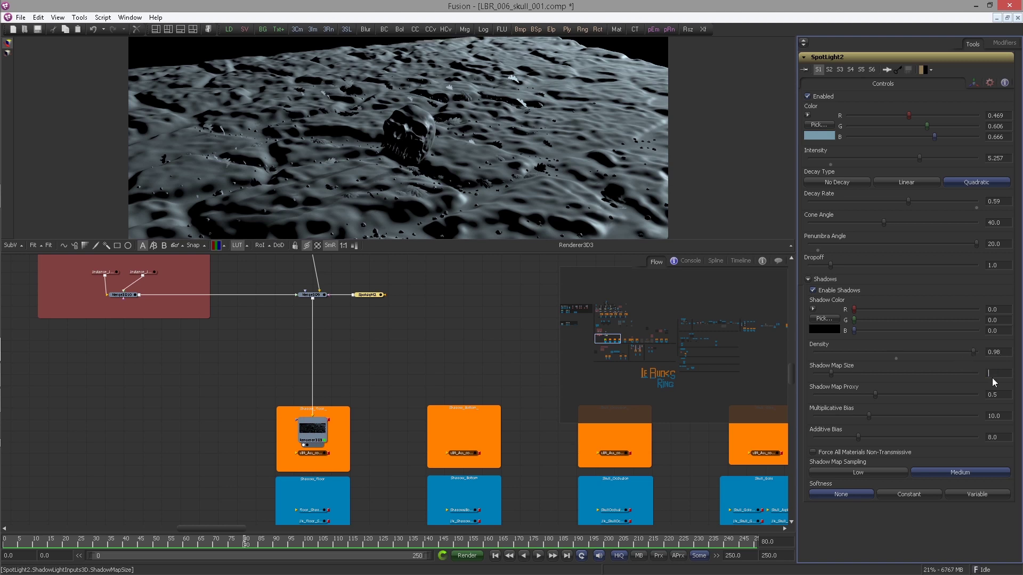
pyautogui.write('2048')
pyautogui.press('Tab')
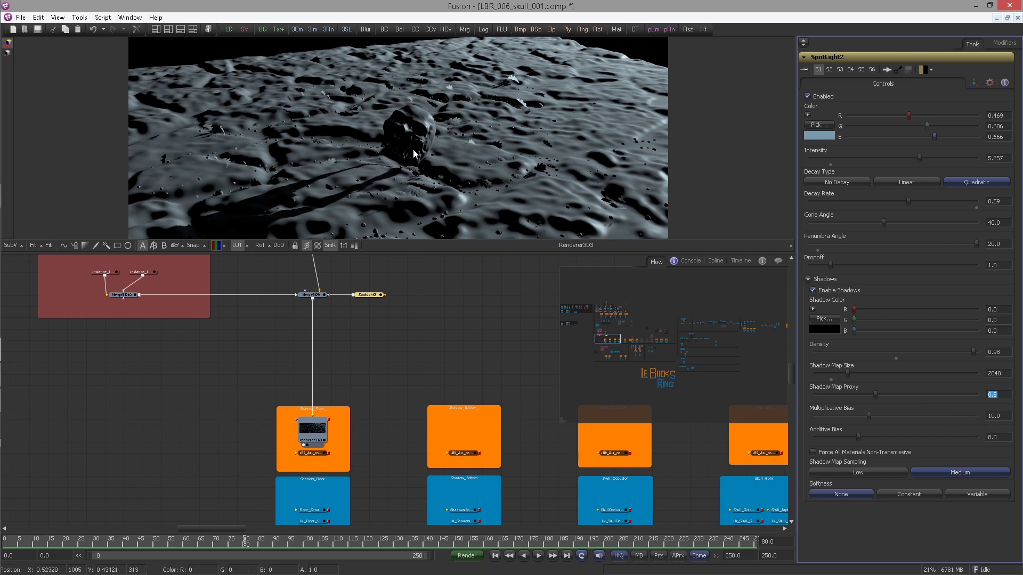
# Step: Set the shadow's multiplicative bias to 2.4 and inspect the skull's contact shadow in the render
pyautogui.scroll(3, 477, 164)
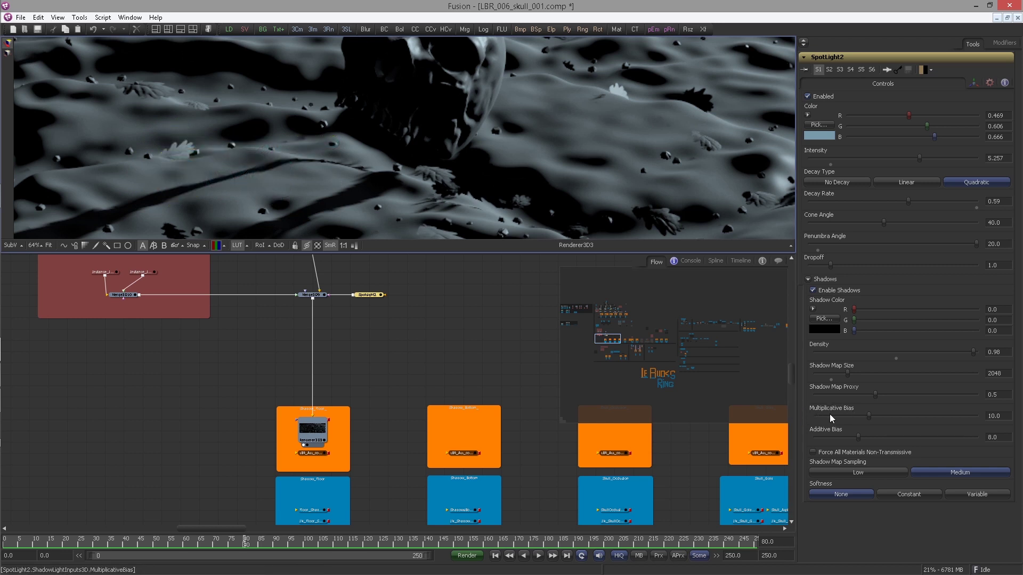
pyautogui.click(995, 416)
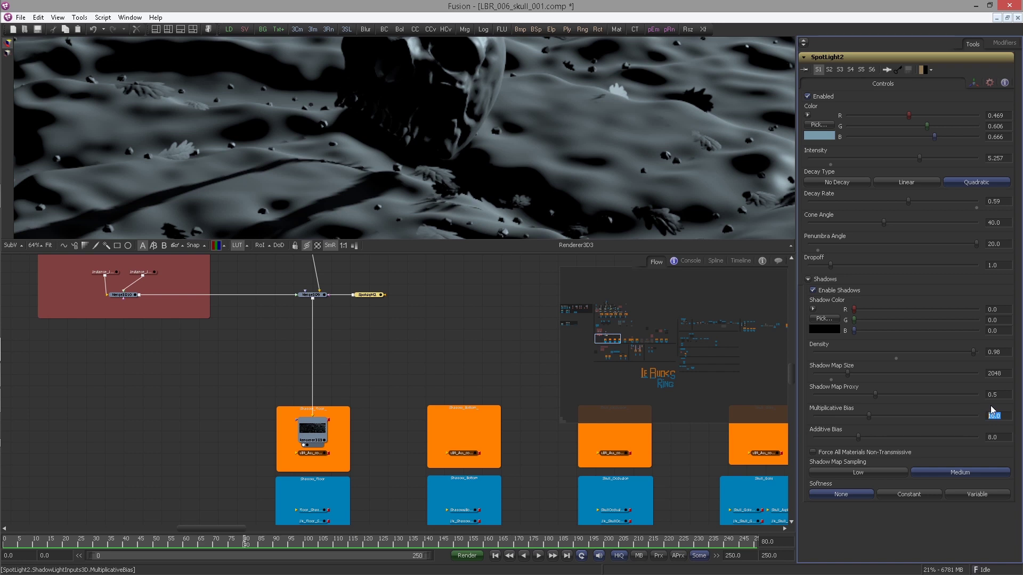
pyautogui.write('2.5')
pyautogui.press('Tab')
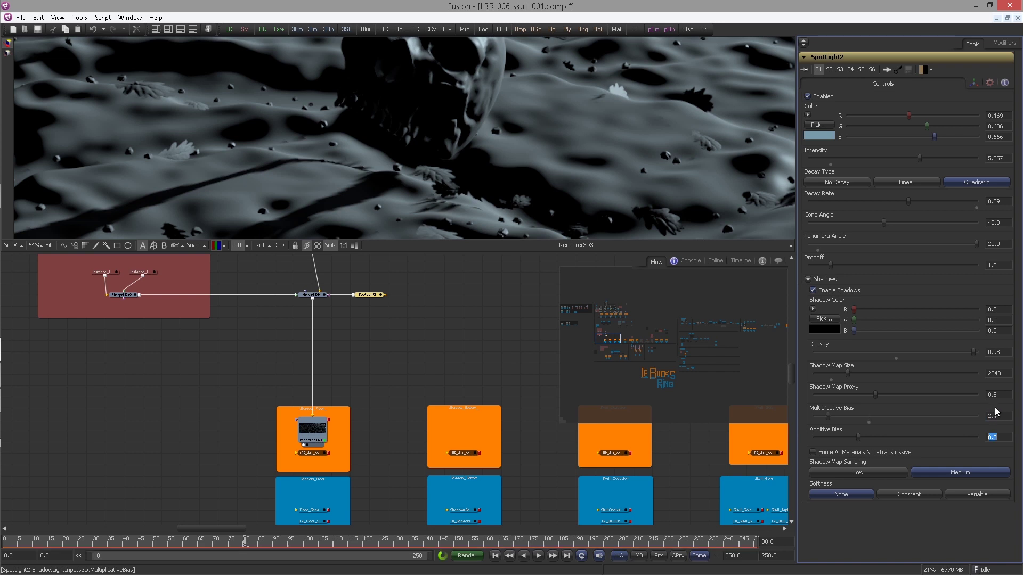
pyautogui.moveTo(484, 206); pyautogui.dragTo(514, 198)
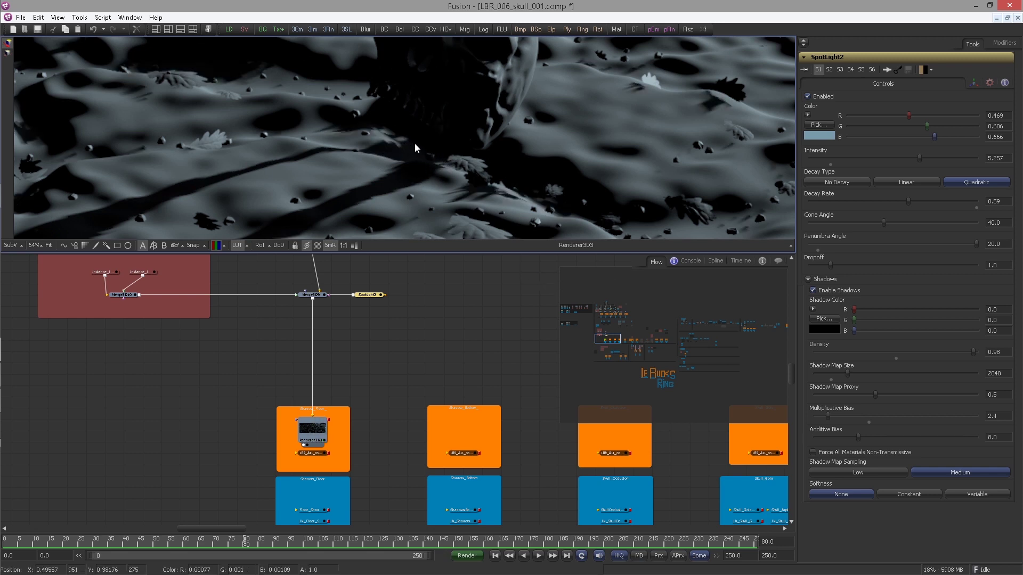
pyautogui.scroll(-3, 423, 120)
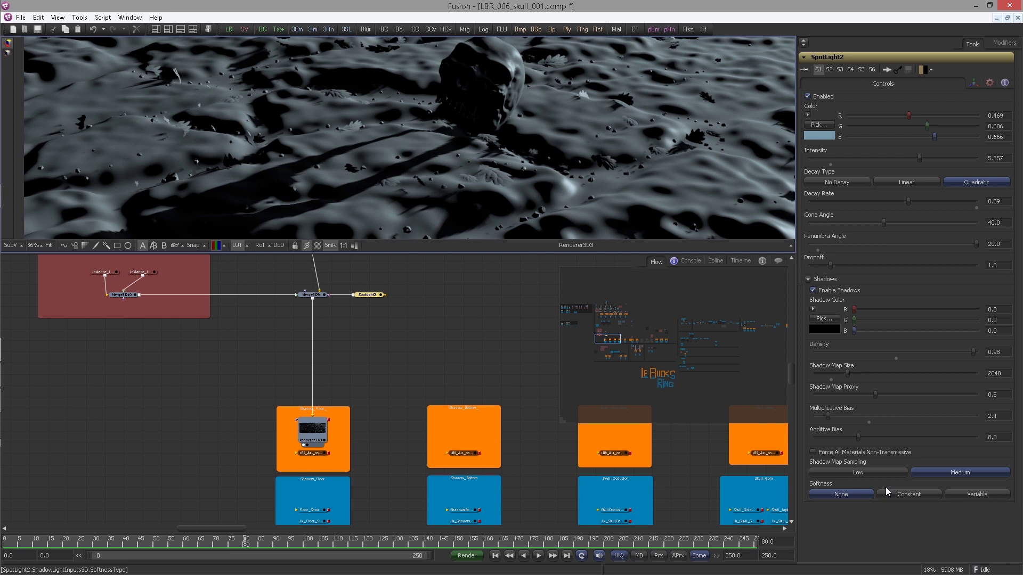
# Step: Set the spot light's shadow softness to Constant with a constant softness of 0.0075
pyautogui.click(908, 495)
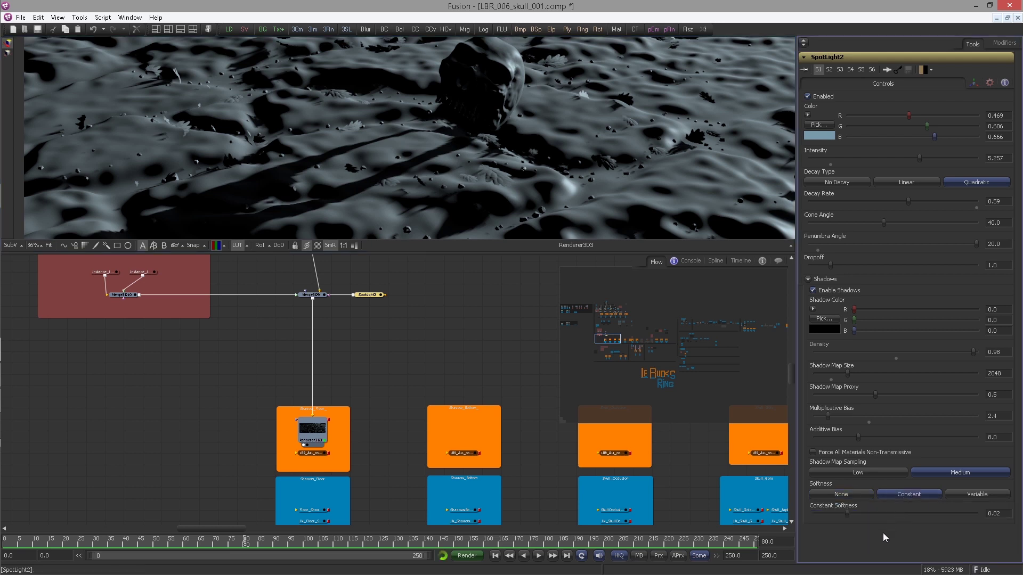
pyautogui.write('0')
pyautogui.press('Return')
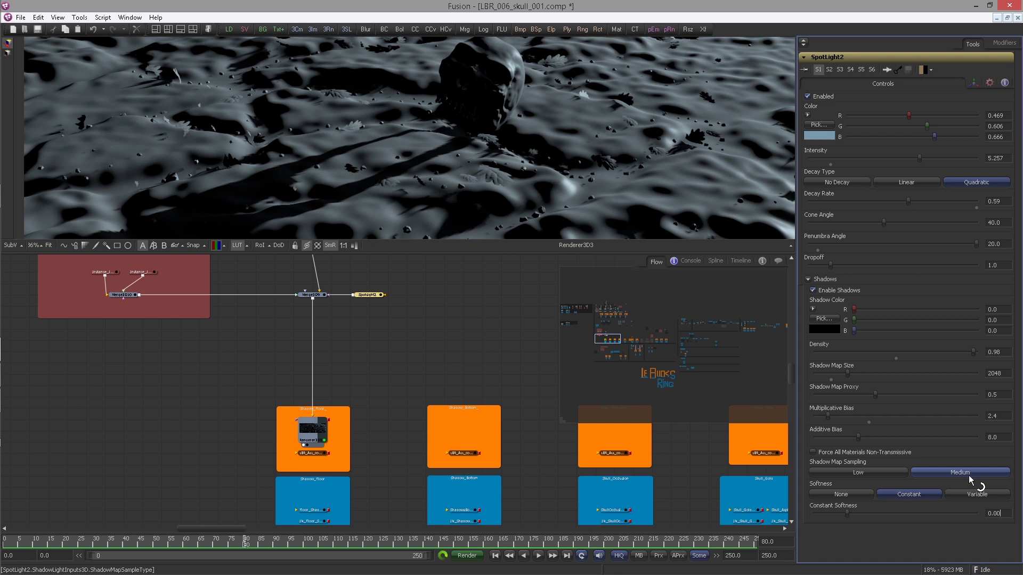
pyautogui.write('.0075')
pyautogui.press('Return')
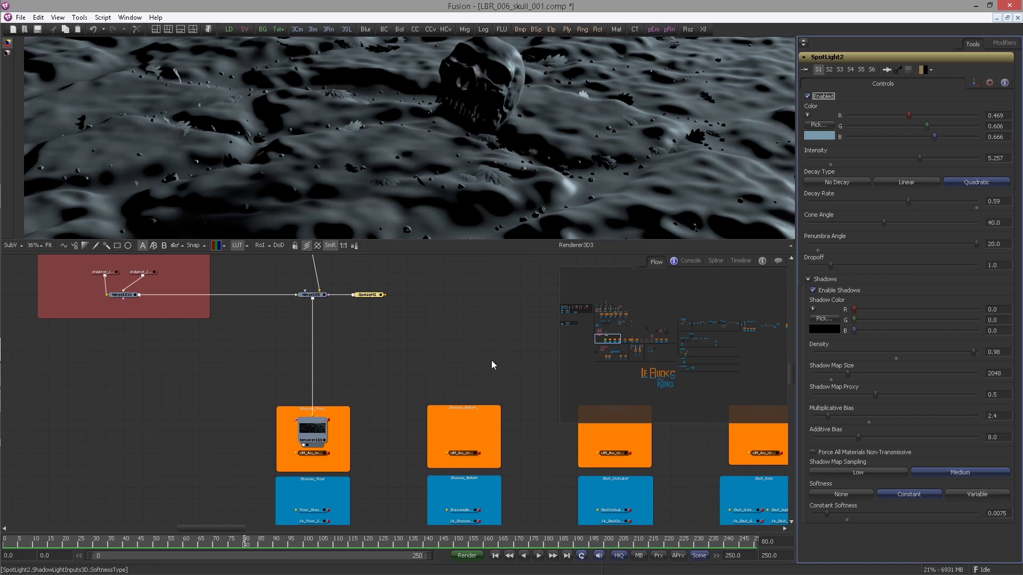
pyautogui.middleClick(492, 360)
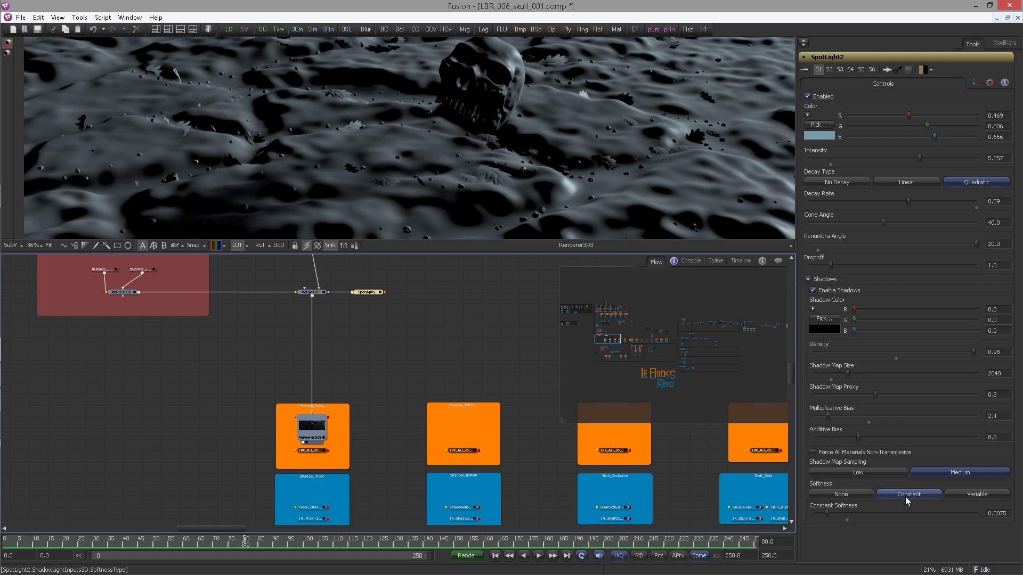
# Step: Set the spot light's constant shadow softness to 0.005
pyautogui.moveTo(995, 514); pyautogui.dragTo(1012, 514)
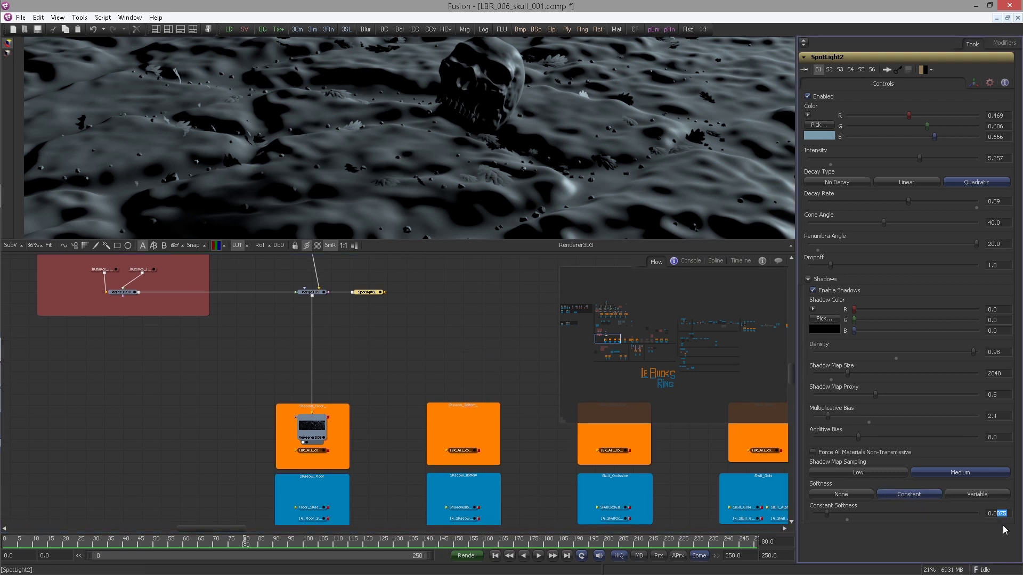
pyautogui.write('05')
pyautogui.press('Tab')
pyautogui.click(356, 332)
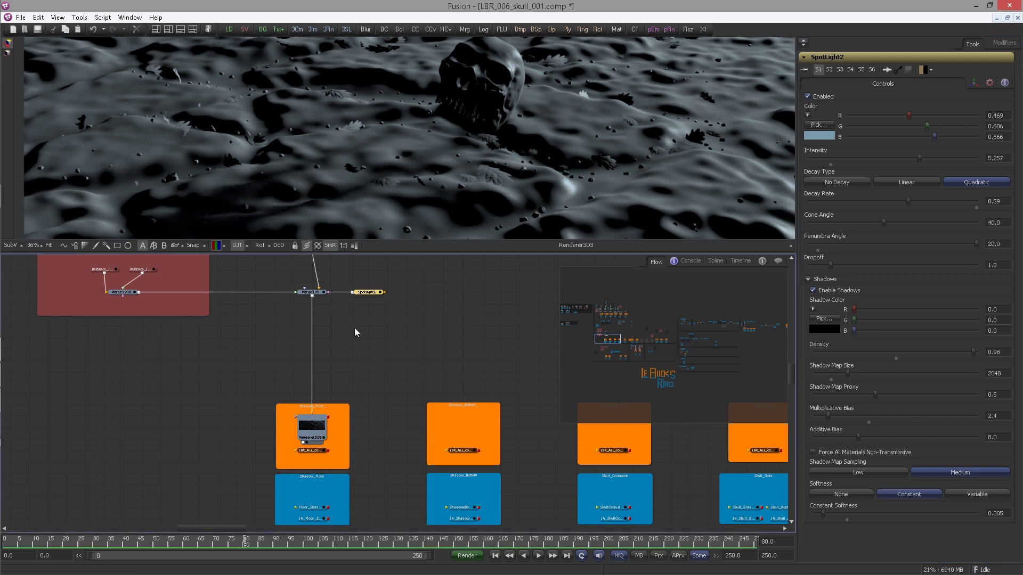
# Step: Insert a Replace Material 3D tool between Merge3D9 and the floor shadow renderer
pyautogui.click(340, 354)
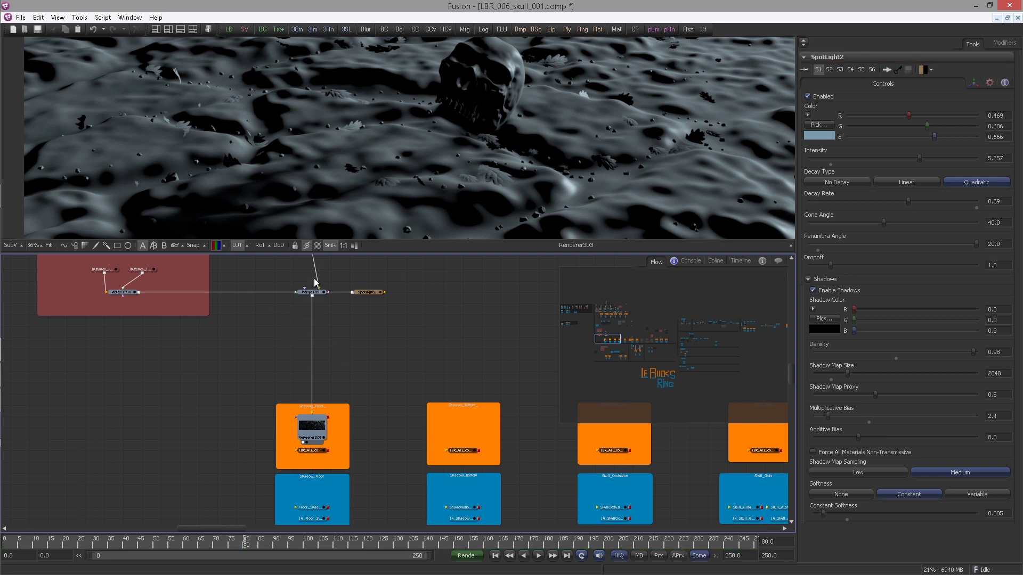
pyautogui.hotkey('ctrl', 'space')
pyautogui.write('repl')
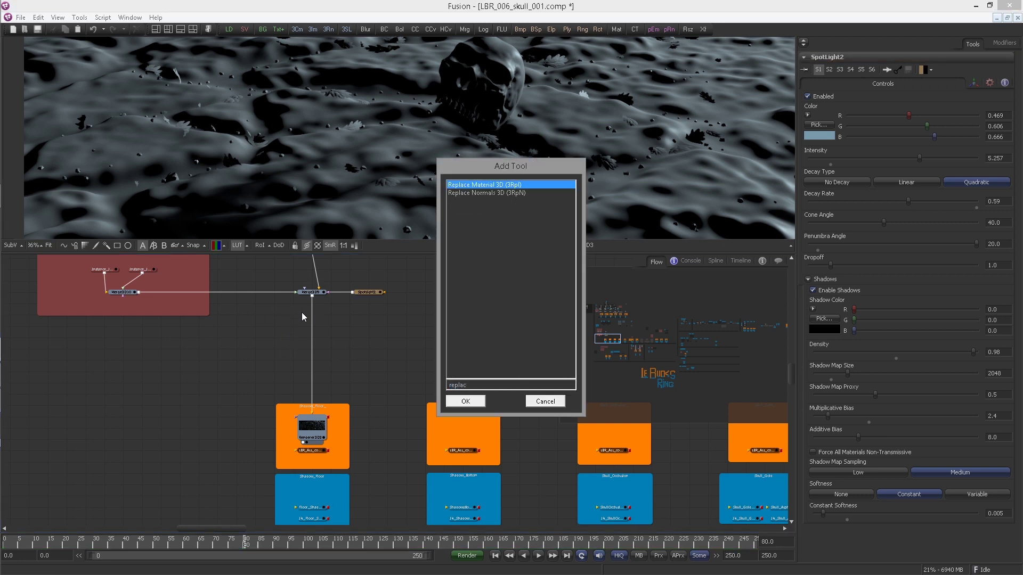
pyautogui.press('Down')
pyautogui.press('Up')
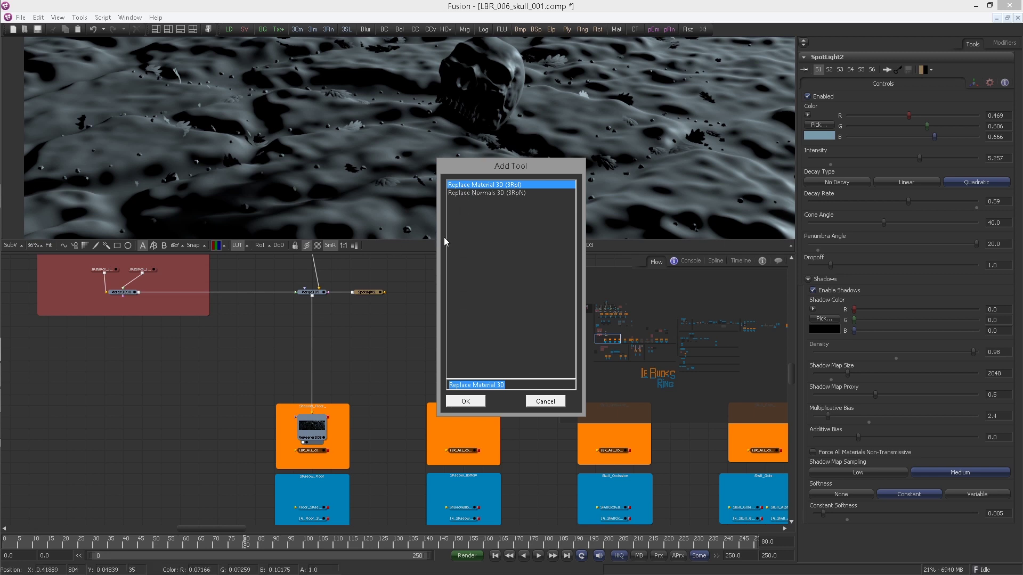
pyautogui.press('Return')
pyautogui.moveTo(301, 317); pyautogui.dragTo(325, 322)
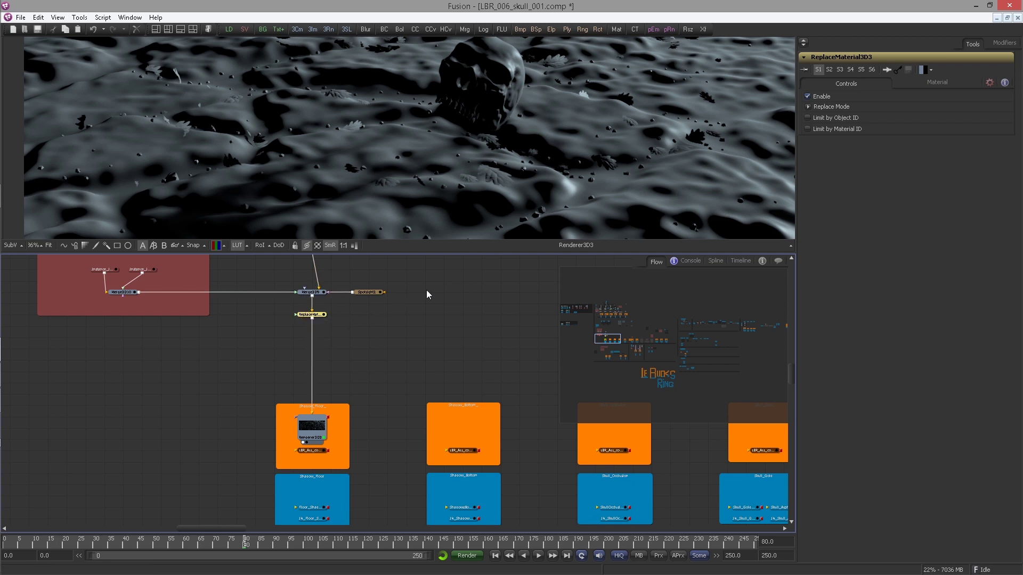
# Step: Turn off Receives Lighting in the replacement material and inspect the skull's shadow on the ground
pyautogui.click(925, 81)
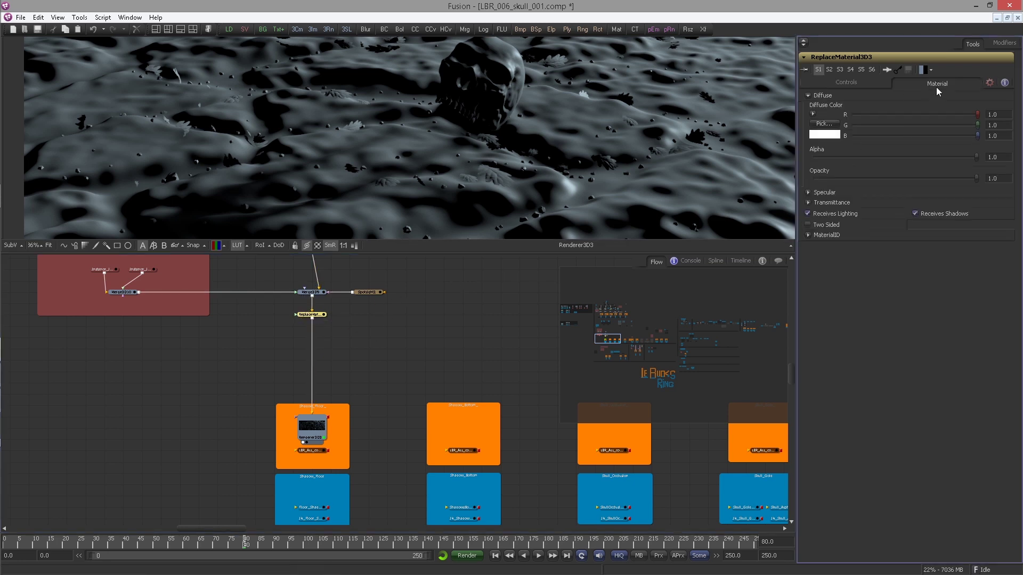
pyautogui.click(809, 213)
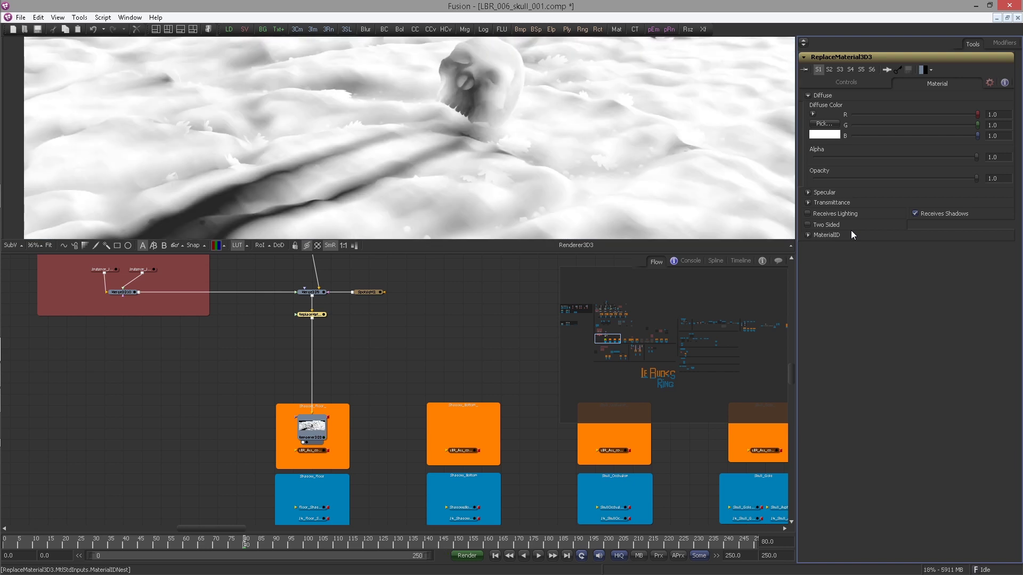
pyautogui.moveTo(583, 215); pyautogui.dragTo(305, 225)
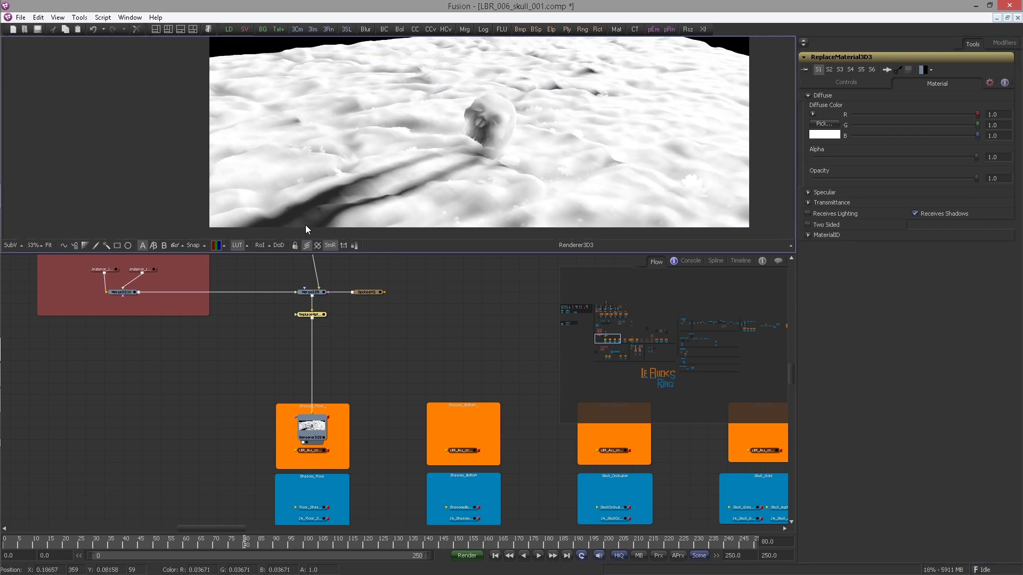
pyautogui.moveTo(464, 171); pyautogui.dragTo(500, 145)
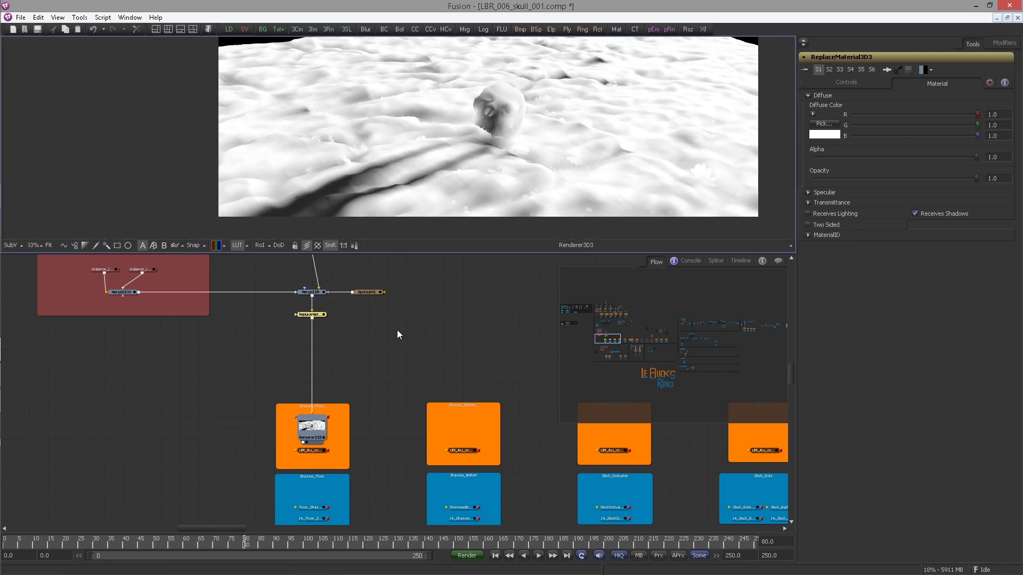
pyautogui.moveTo(419, 148); pyautogui.dragTo(514, 166)
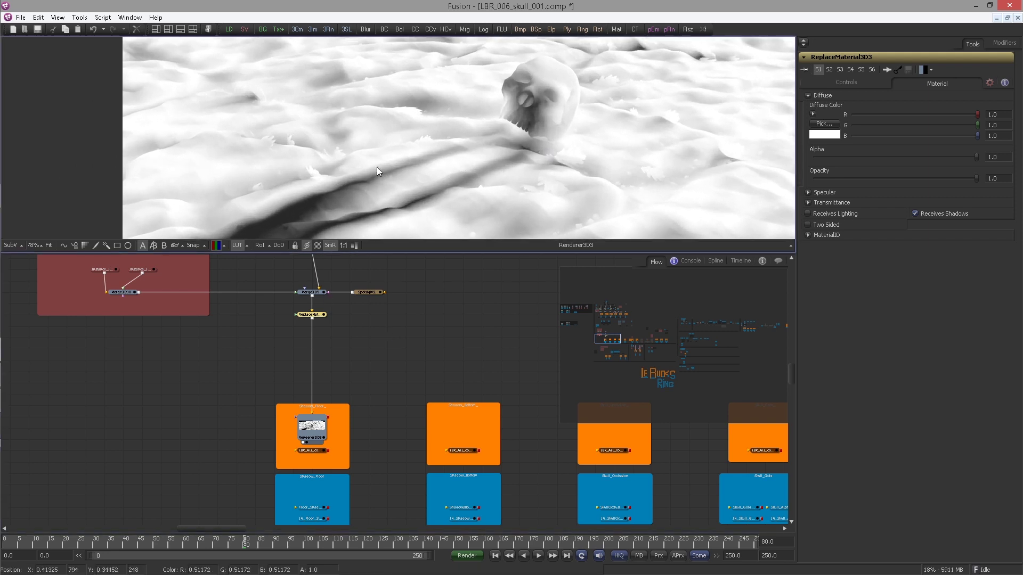
pyautogui.moveTo(384, 154); pyautogui.dragTo(405, 134)
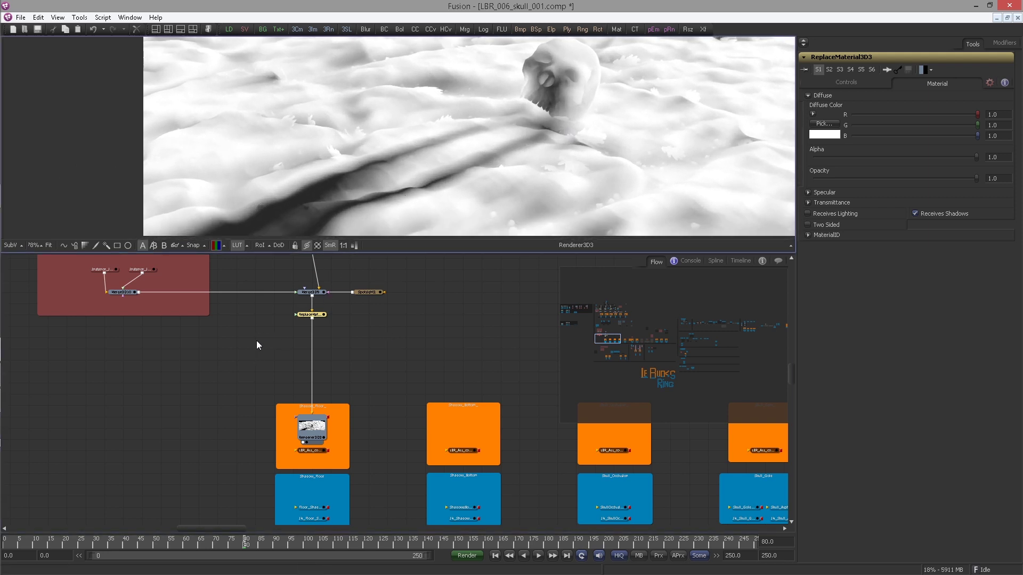
pyautogui.moveTo(451, 173); pyautogui.dragTo(402, 143)
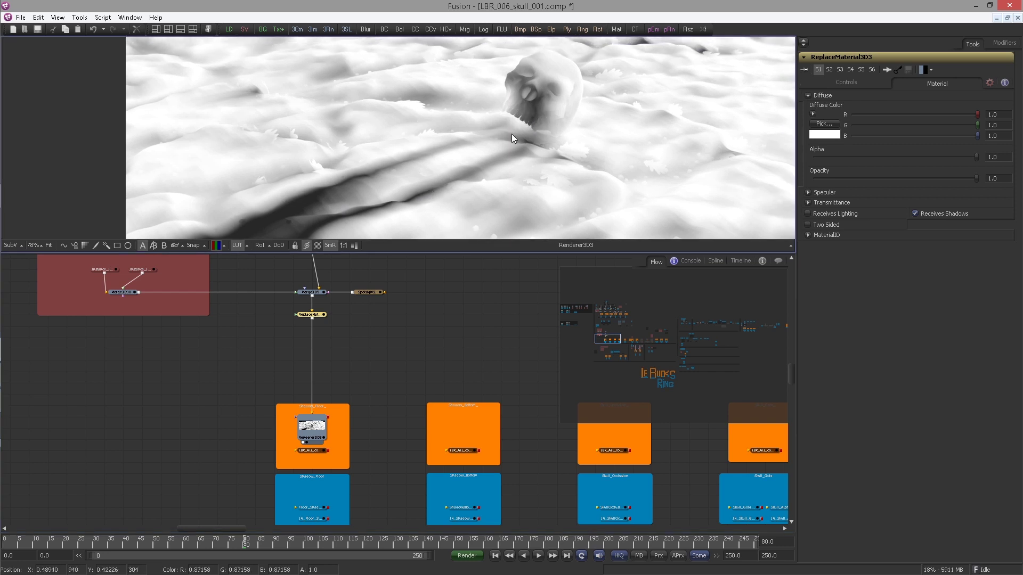
# Step: Add a Shape 3D sphere and place it in the free space beside the Replace Material tool's connection
pyautogui.click(276, 309)
pyautogui.hotkey('ctrl', 'space')
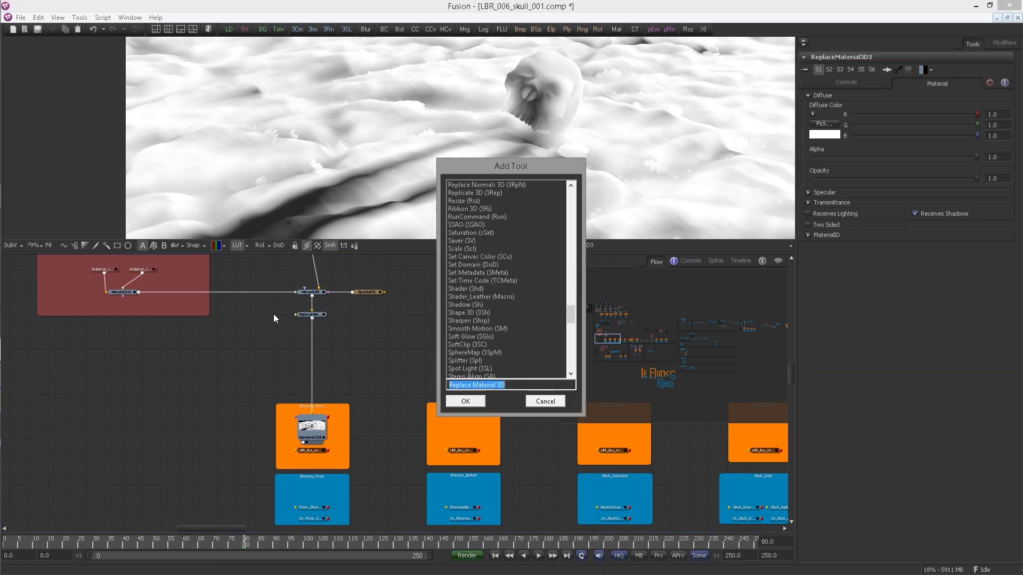
pyautogui.write('shap')
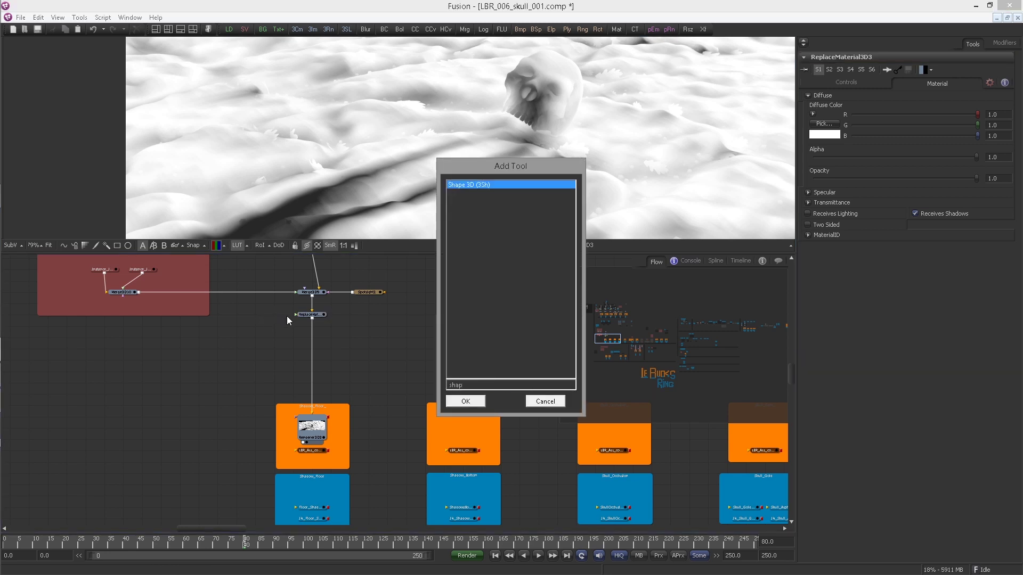
pyautogui.press('Return')
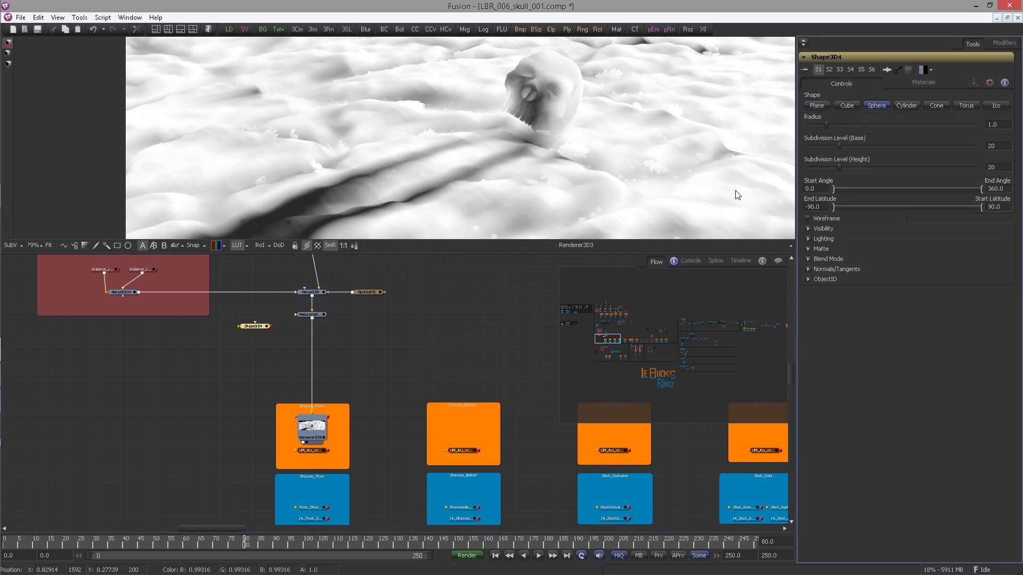
pyautogui.moveTo(258, 332); pyautogui.dragTo(258, 320)
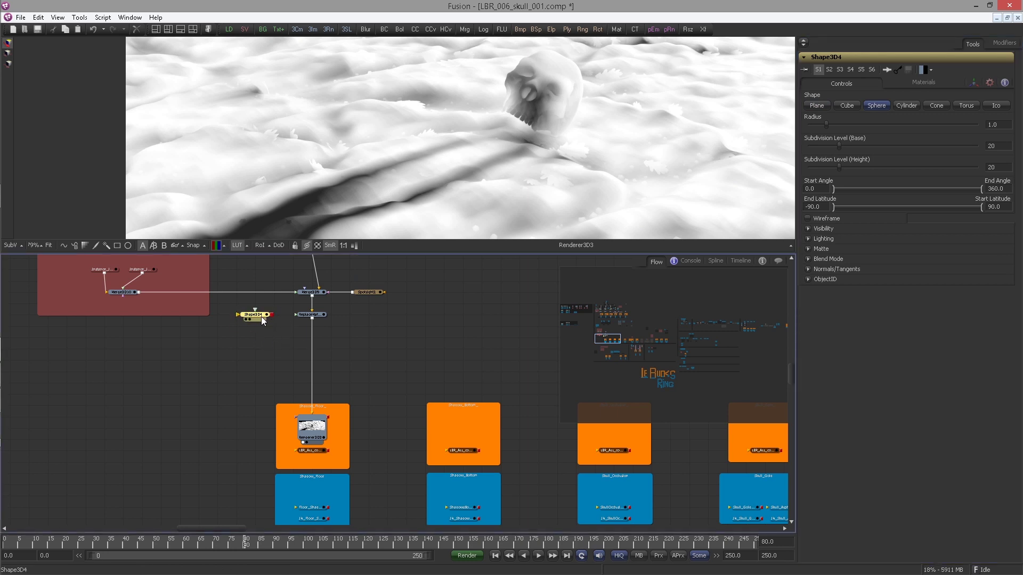
pyautogui.moveTo(261, 316); pyautogui.dragTo(261, 339)
# Step: Rename the sphere shape as ShadowBall and set its radius to 0.166
pyautogui.press('F2')
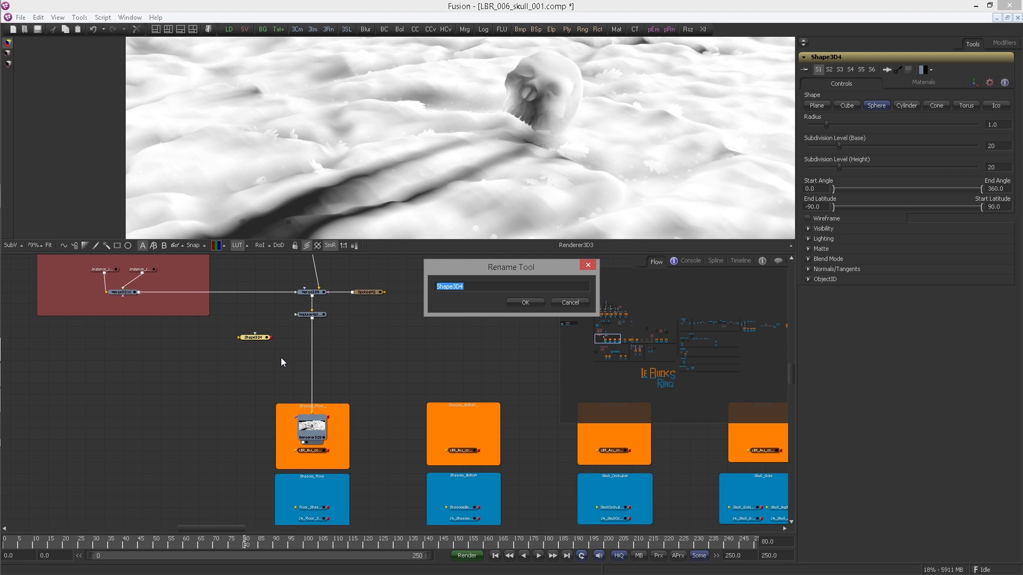
pyautogui.write('ShadowBall')
pyautogui.press('Return')
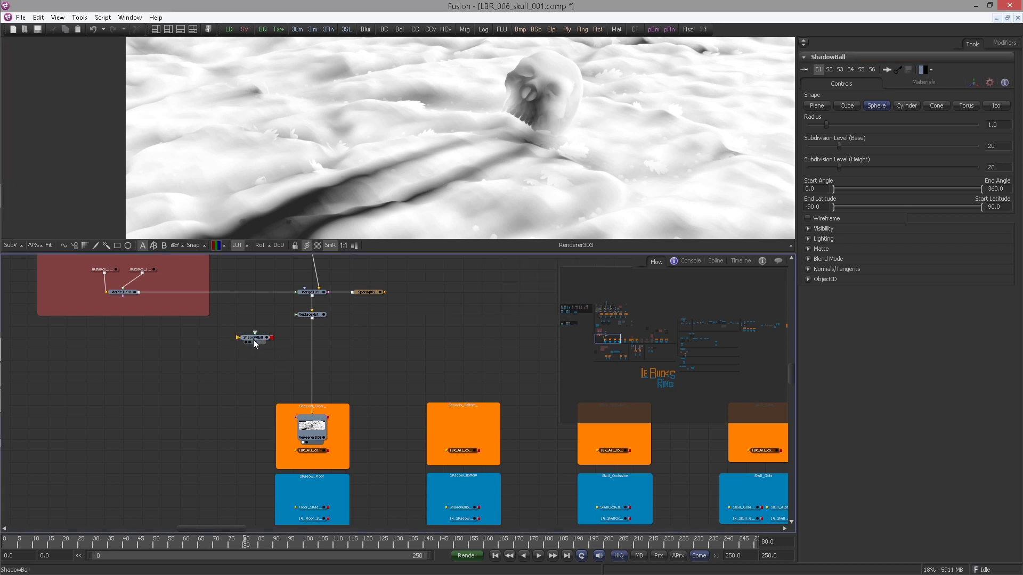
pyautogui.moveTo(999, 126); pyautogui.dragTo(956, 134)
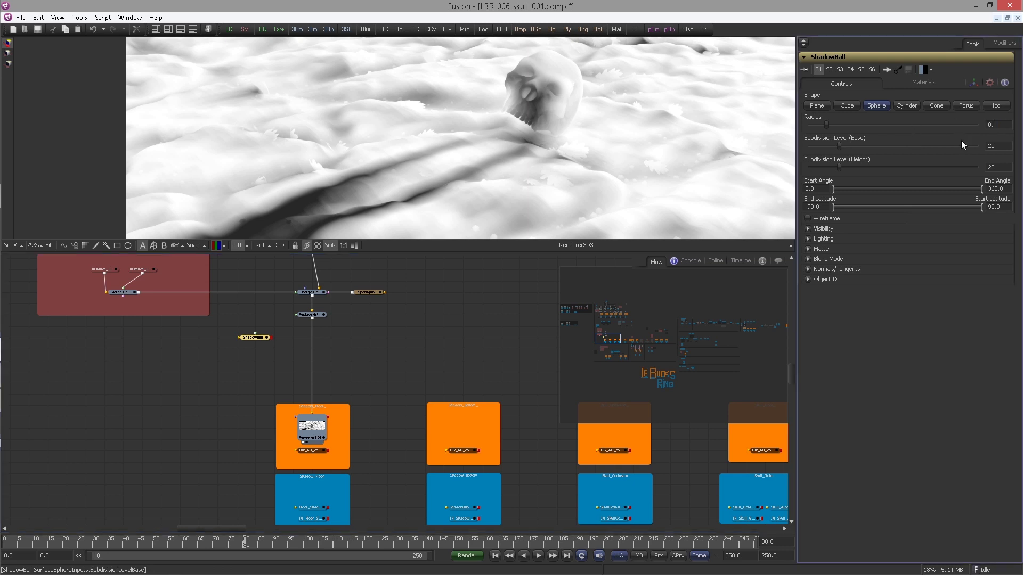
pyautogui.write('166')
pyautogui.press('Tab')
# Step: Show the transform settings of ShadowBall and of the Skull FBX node
pyautogui.click(972, 84)
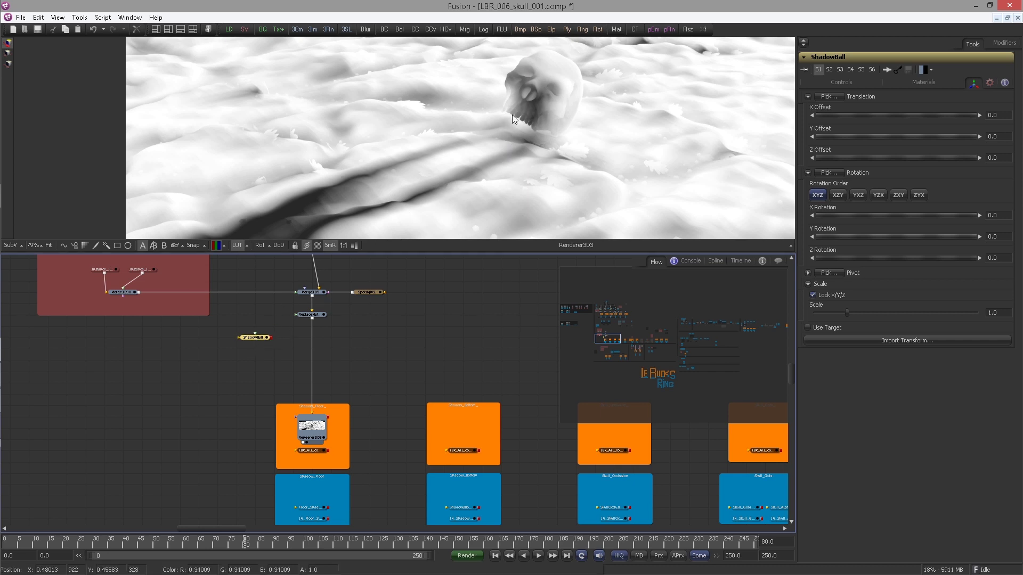
pyautogui.click(248, 341)
pyautogui.scroll(-3, 363, 368)
pyautogui.scroll(-2, 338, 355)
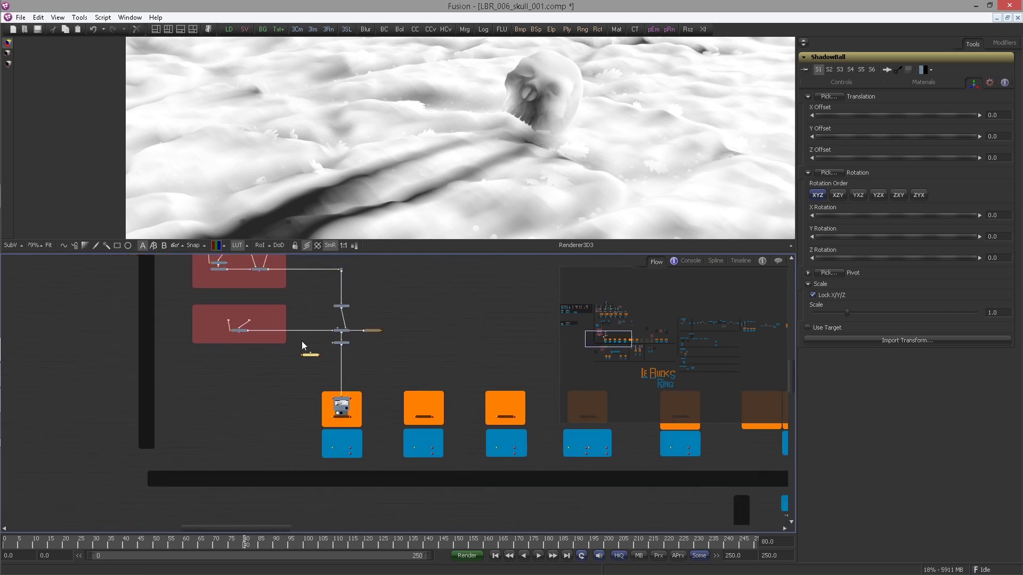
pyautogui.moveTo(623, 348); pyautogui.dragTo(585, 313)
pyautogui.scroll(5, 340, 339)
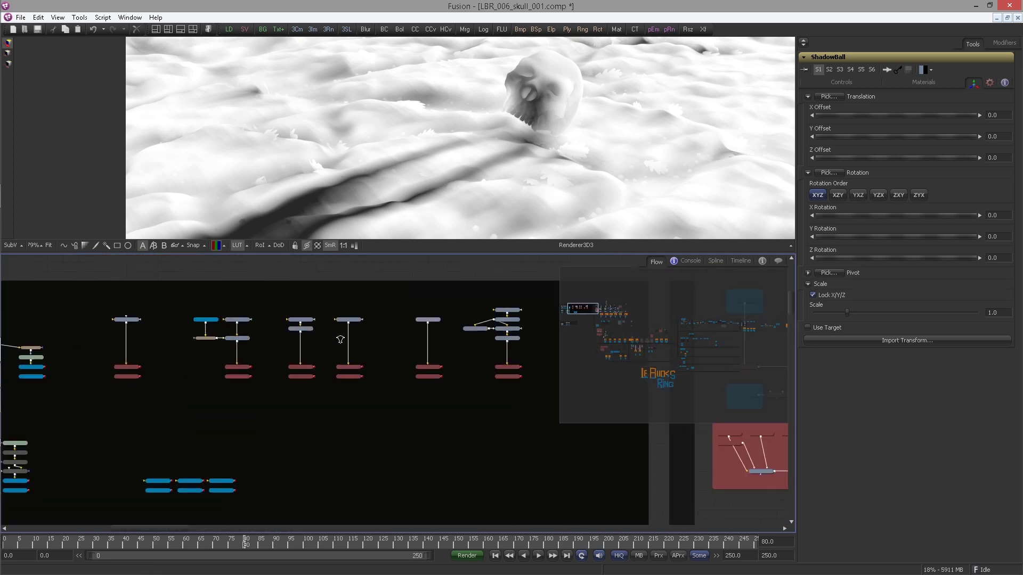
pyautogui.moveTo(392, 305); pyautogui.dragTo(456, 308)
pyautogui.click(426, 314)
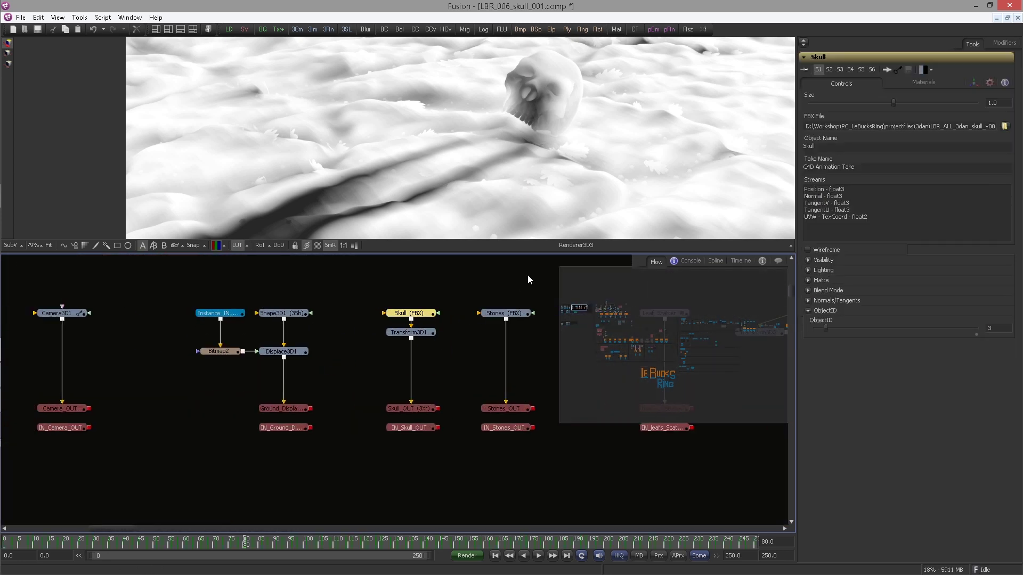
pyautogui.click(973, 83)
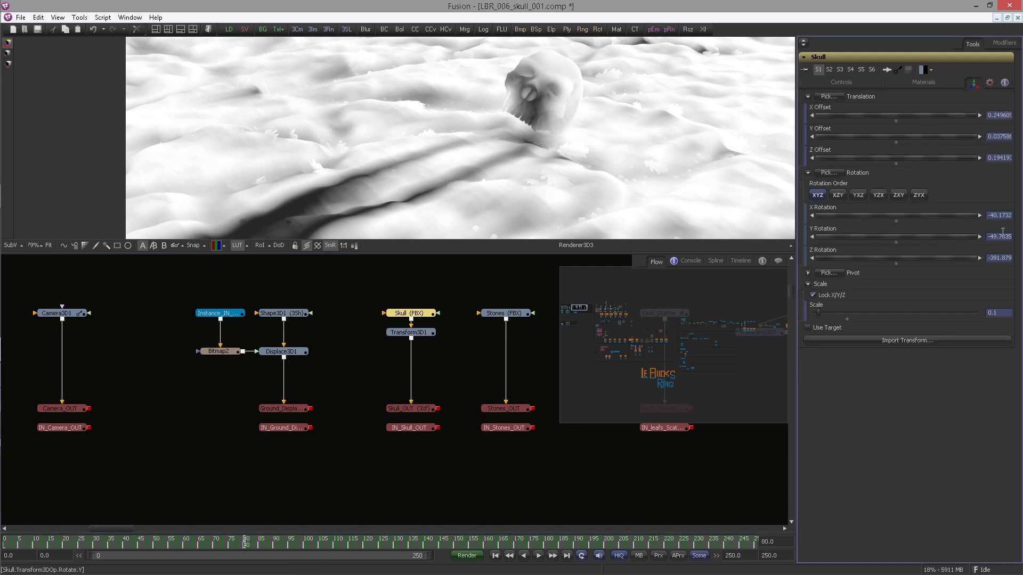
# Step: Link ShadowBall's X Offset to the skull's X Offset with the expression Skull.Transform3DOp.Translate.X
pyautogui.moveTo(586, 312); pyautogui.dragTo(604, 338)
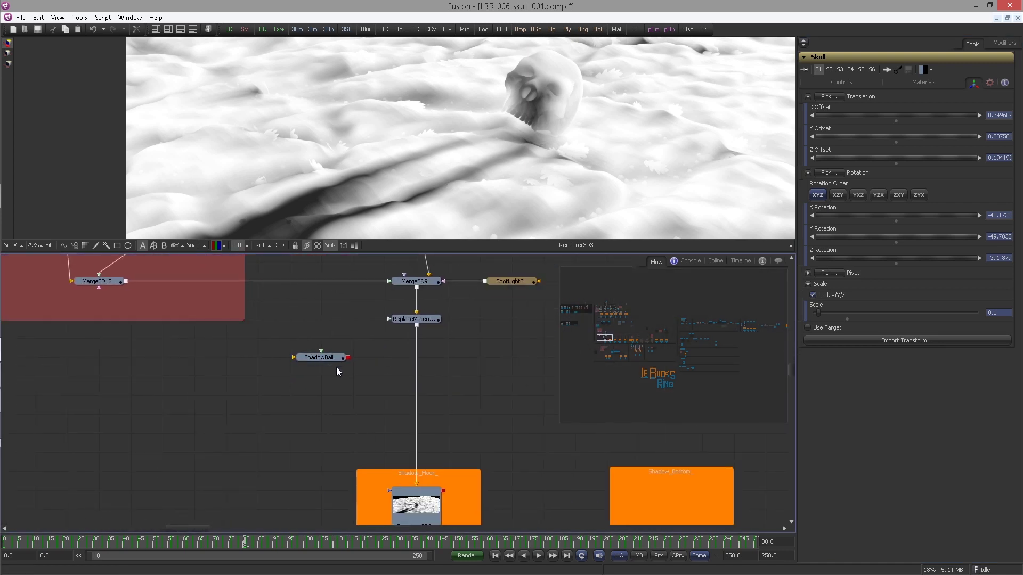
pyautogui.click(318, 357)
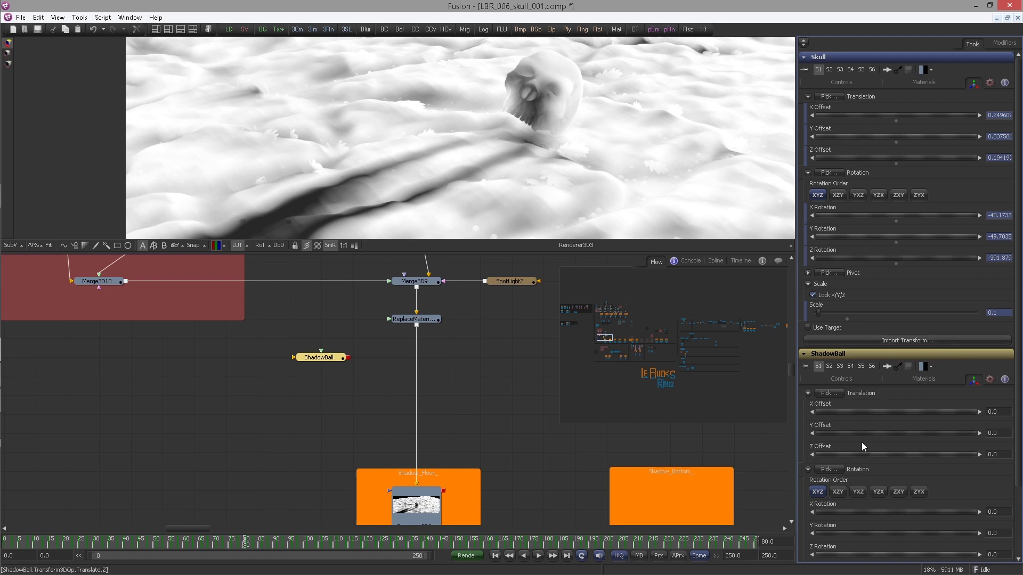
pyautogui.scroll(-1, 856, 408)
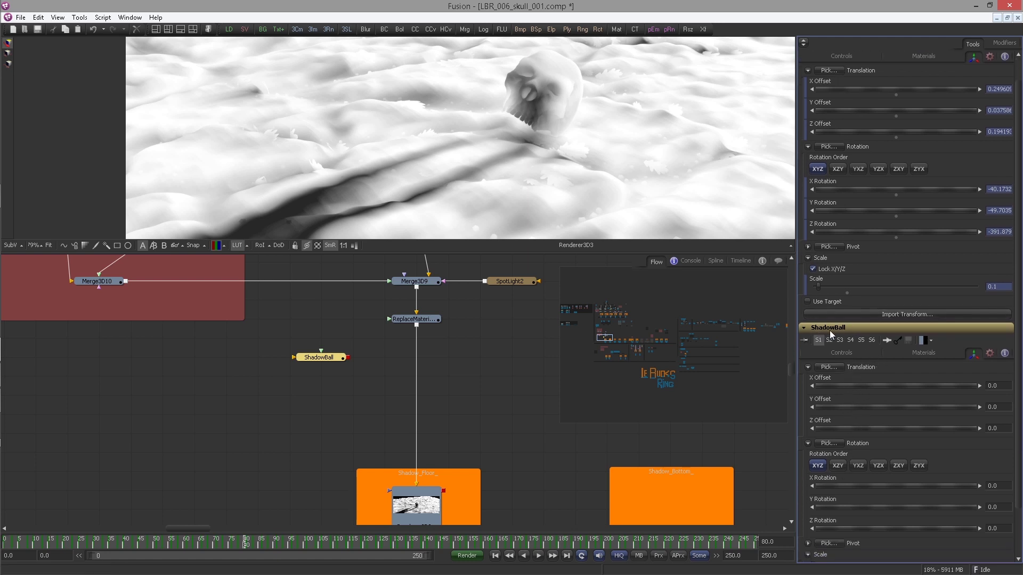
pyautogui.rightClick(850, 389)
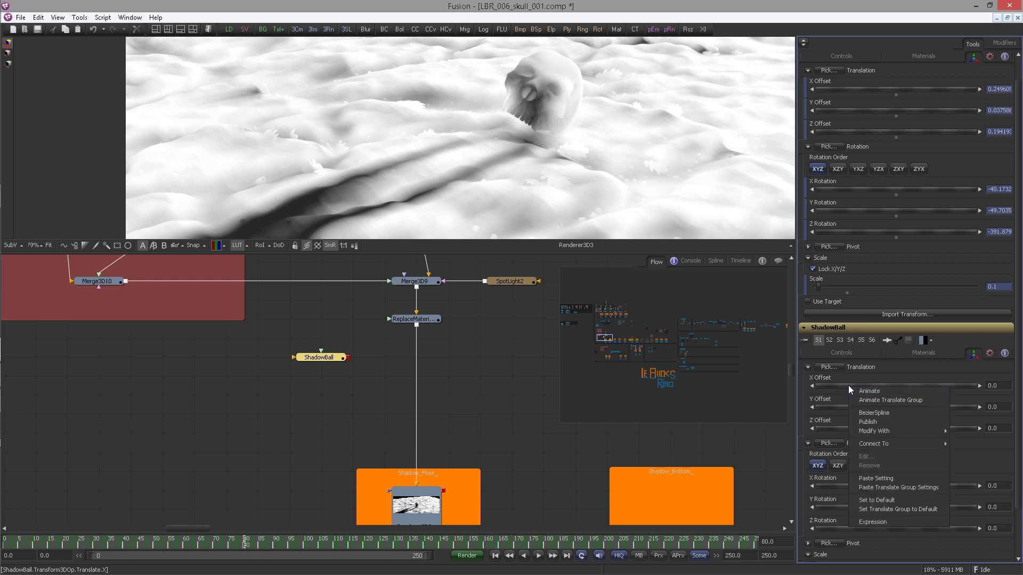
pyautogui.click(872, 522)
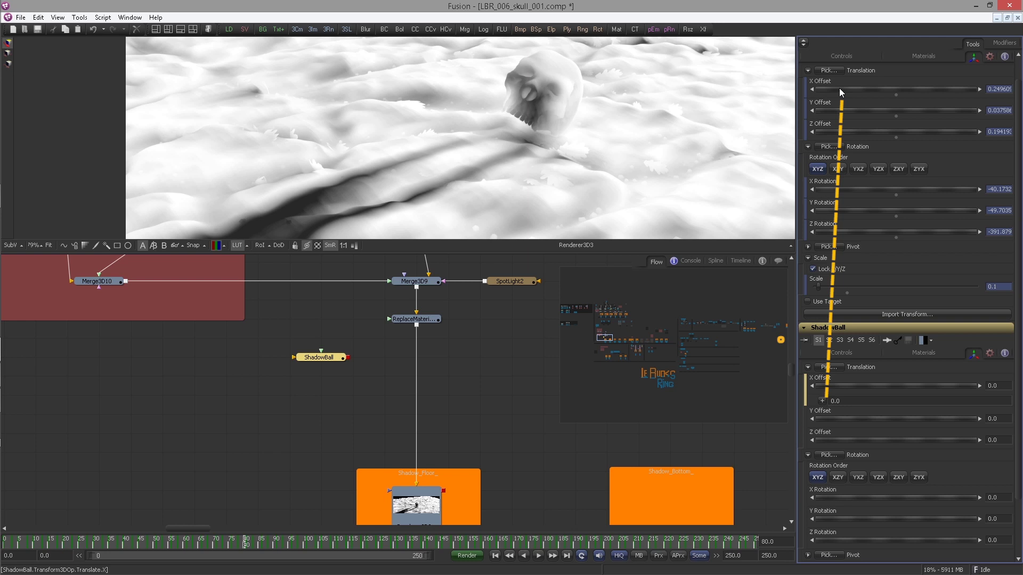
pyautogui.moveTo(838, 88); pyautogui.dragTo(839, 88)
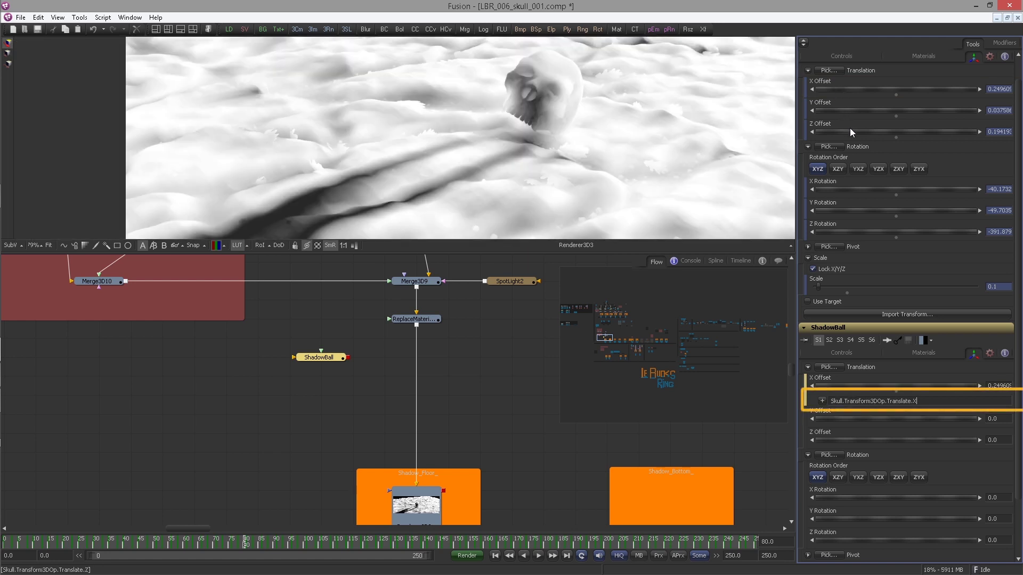
# Step: Link ShadowBall's Y Offset to the skull's Y Offset with the expression Skull.Transform3DOp.Translate.Y
pyautogui.rightClick(835, 419)
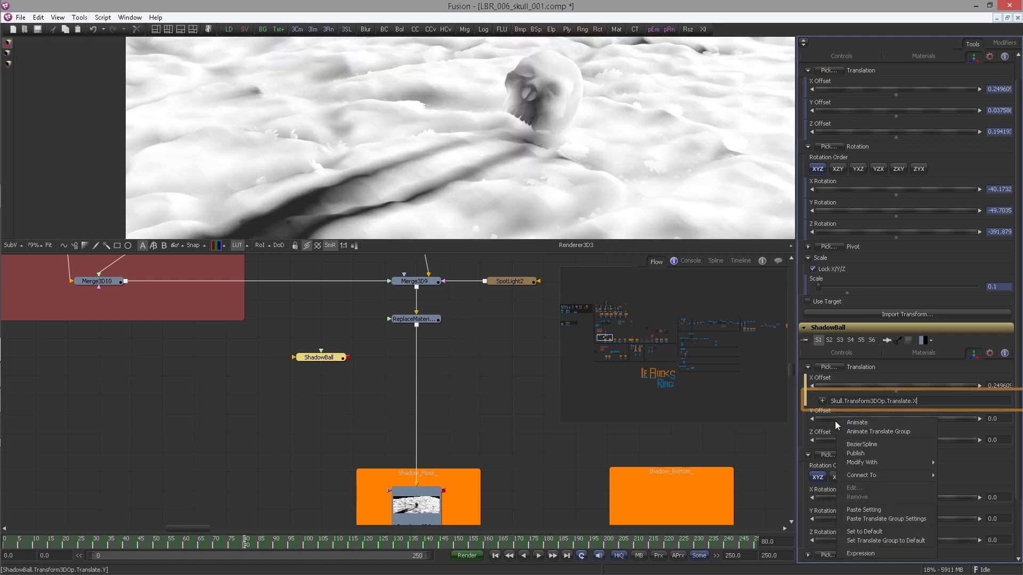
pyautogui.click(858, 556)
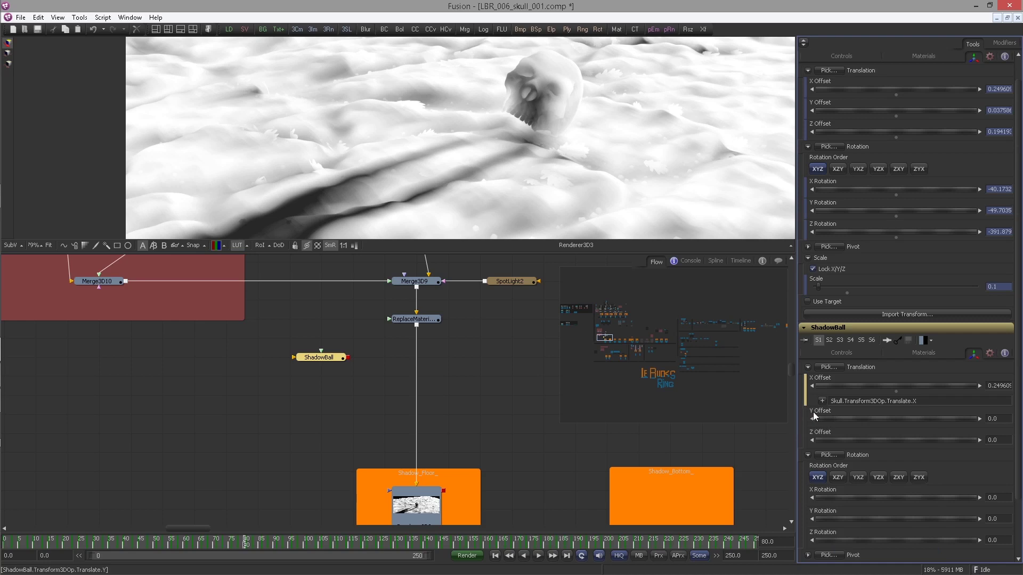
pyautogui.rightClick(849, 418)
pyautogui.click(860, 555)
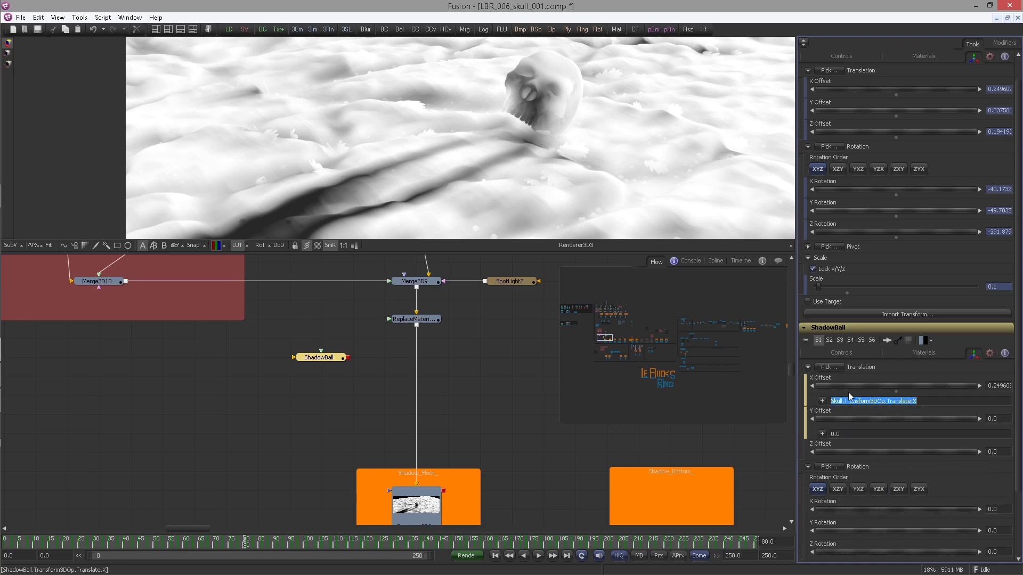
pyautogui.moveTo(823, 437); pyautogui.dragTo(841, 298)
pyautogui.moveTo(880, 110); pyautogui.dragTo(880, 110)
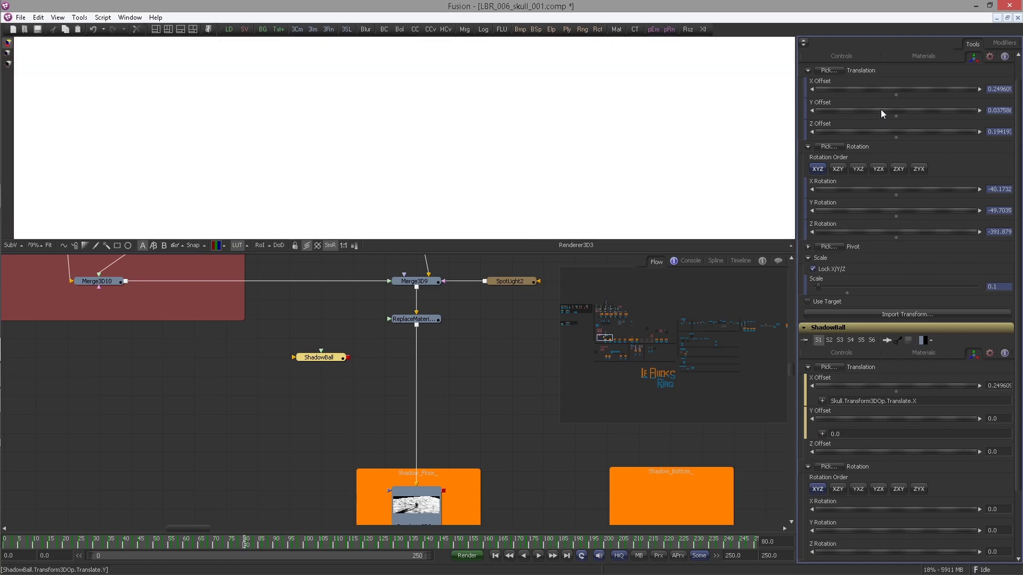
# Step: Link ShadowBall's Z Offset to the skull's Z Offset with the expression Skull.Transform3DOp.Translate.Z
pyautogui.rightClick(836, 451)
pyautogui.click(838, 444)
pyautogui.moveTo(821, 468); pyautogui.dragTo(838, 321)
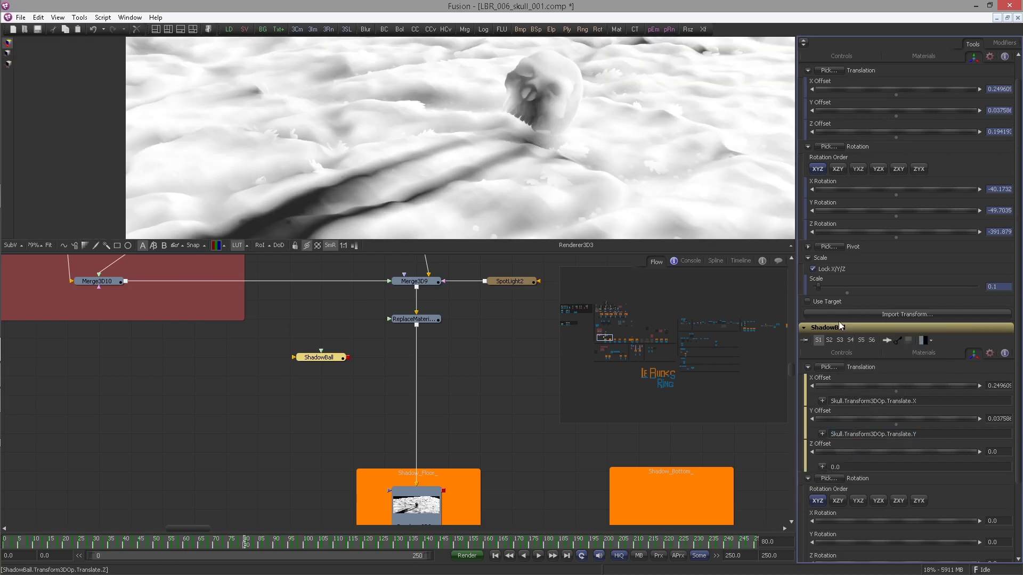
pyautogui.moveTo(848, 132); pyautogui.dragTo(848, 132)
pyautogui.scroll(-3, 895, 405)
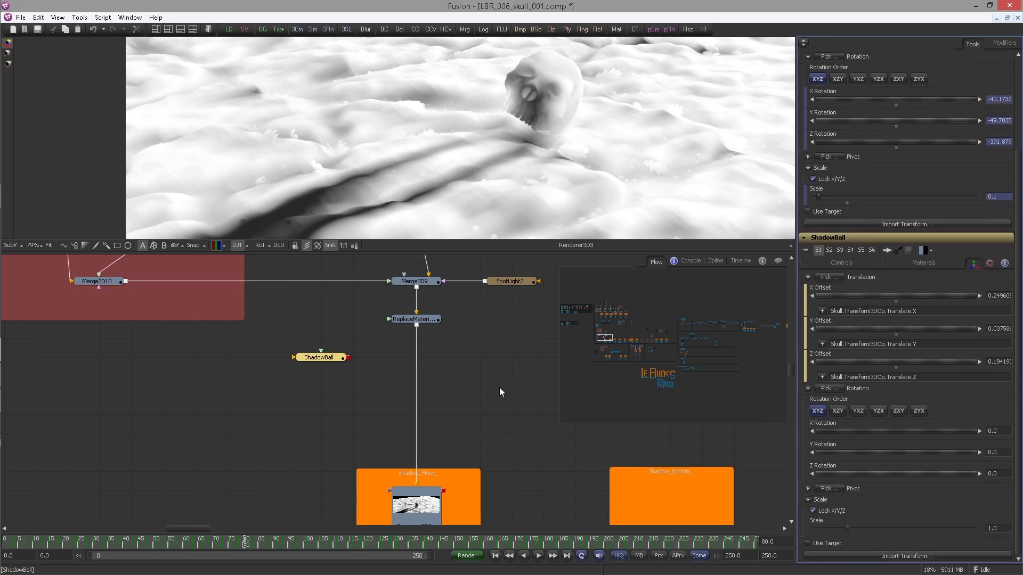
# Step: Insert a Merge 3D between the Replace Material node and the floor shadow renderer, and connect ShadowBall to it
pyautogui.click(376, 373)
pyautogui.hotkey('ctrl', 'space')
pyautogui.write('m')
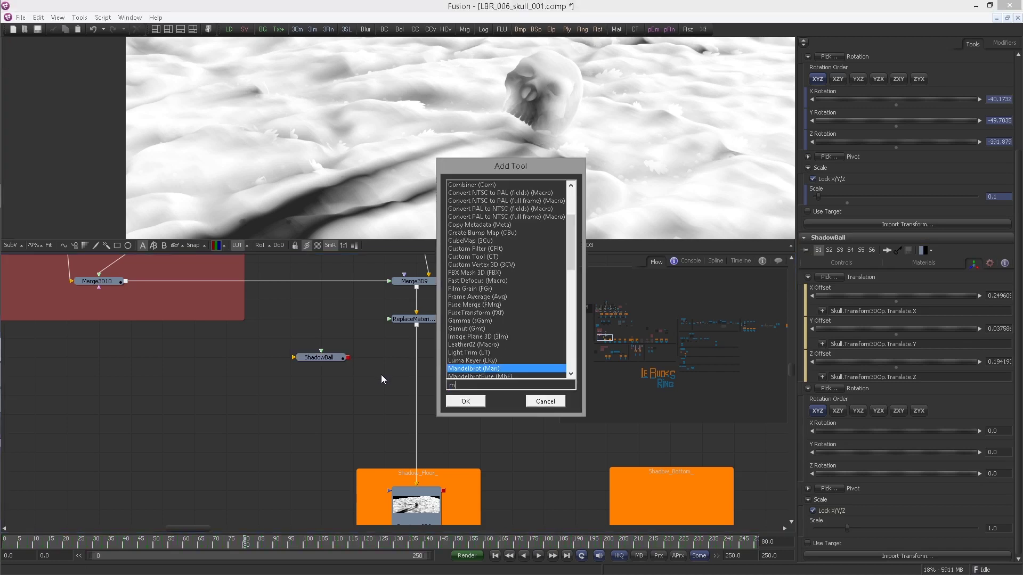
pyautogui.write('erge')
pyautogui.press('Down')
pyautogui.press('Return')
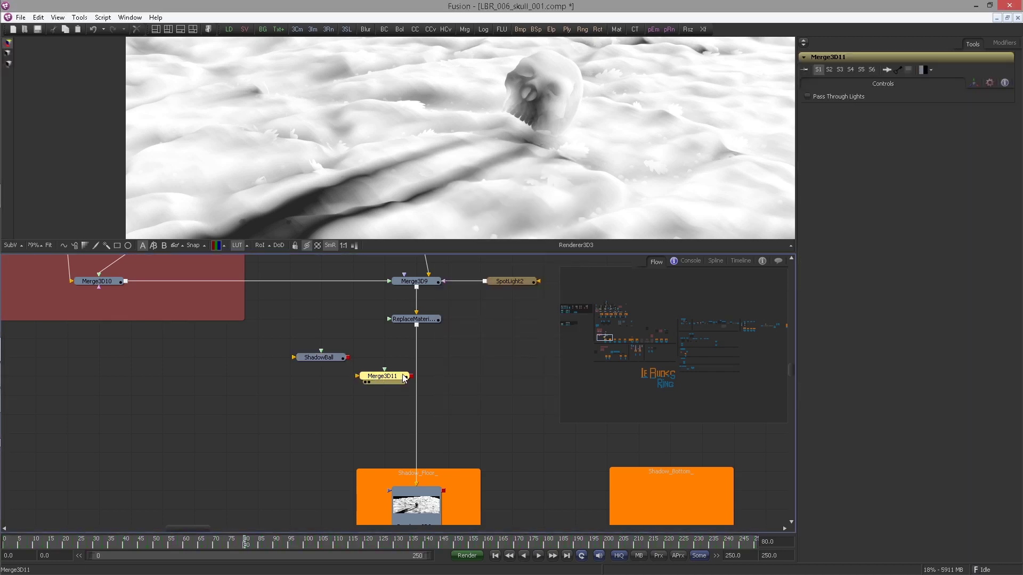
pyautogui.moveTo(403, 379)
pyautogui.mouseDown()
pyautogui.moveTo(391, 360)
pyautogui.moveTo(399, 361)
pyautogui.mouseUp()
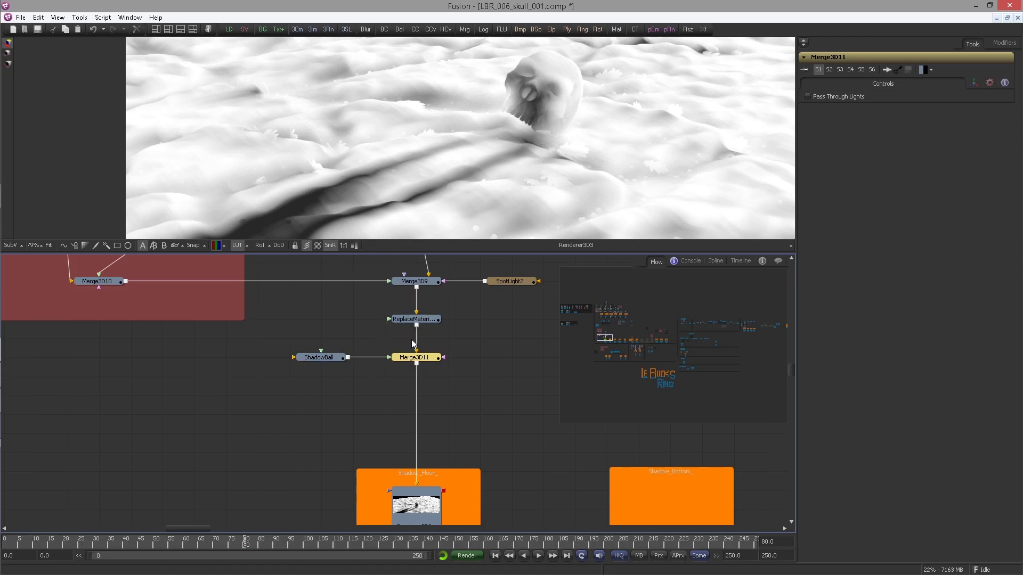
# Step: Set ShadowBall's scale to 0.275 and its material's diffuse opacity to 0.0
pyautogui.click(335, 357)
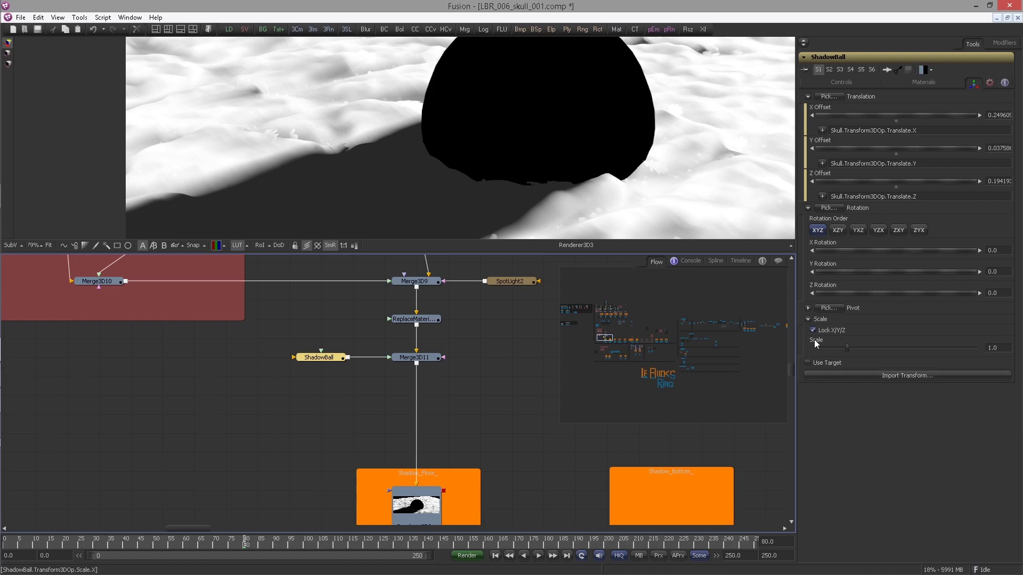
pyautogui.click(988, 348)
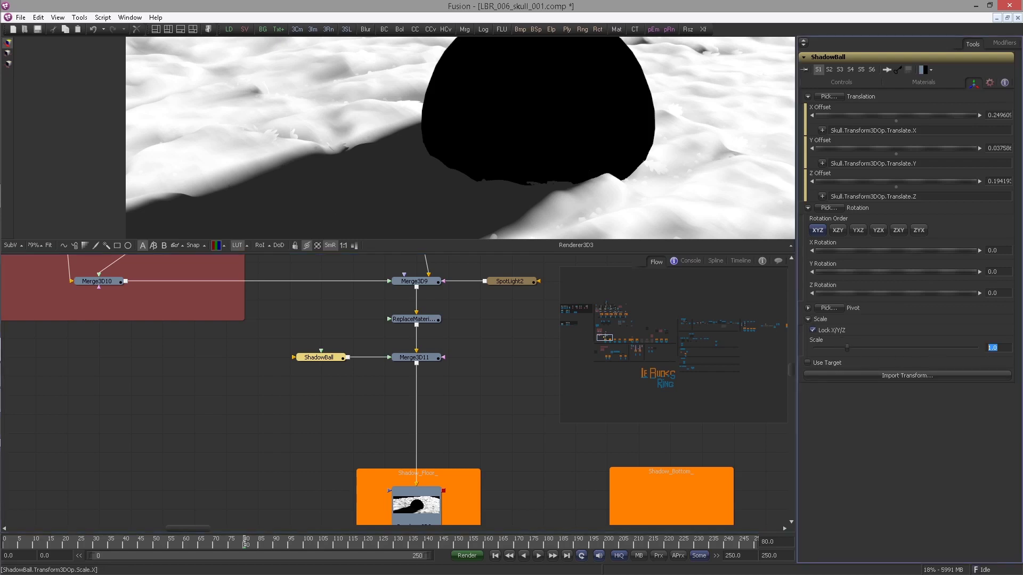
pyautogui.write('0.275')
pyautogui.press('Tab')
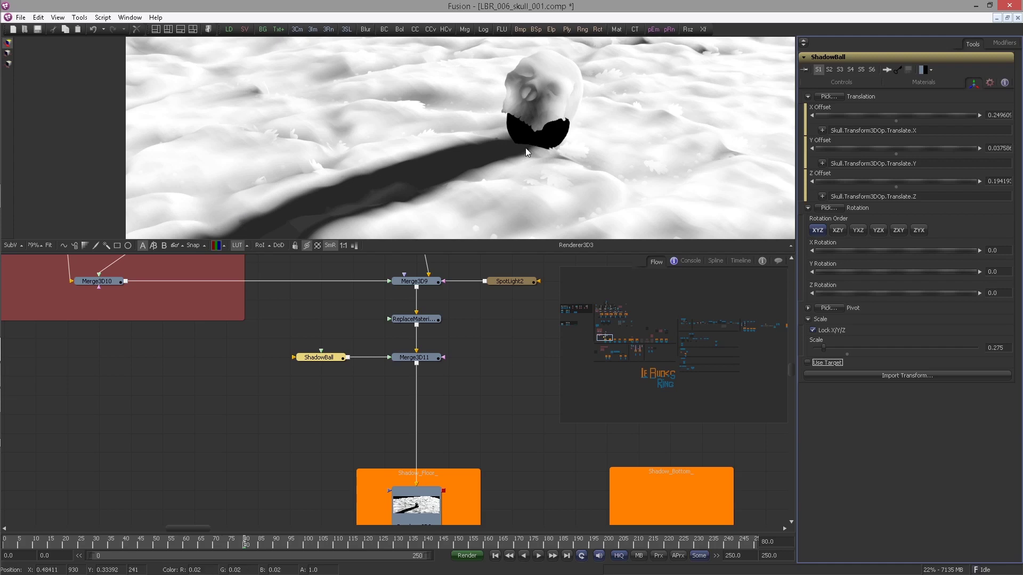
pyautogui.click(925, 86)
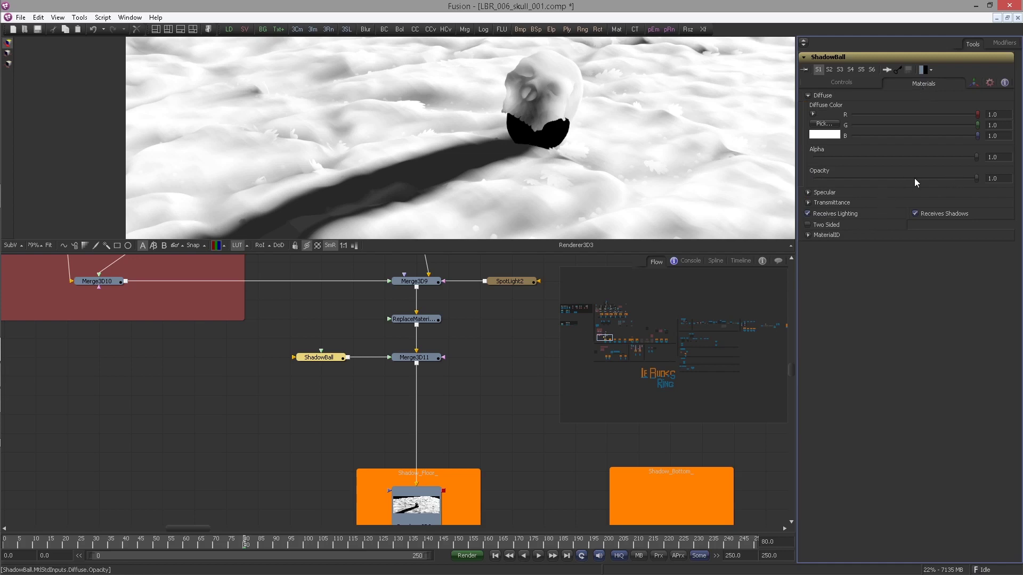
pyautogui.moveTo(1000, 179); pyautogui.dragTo(948, 177)
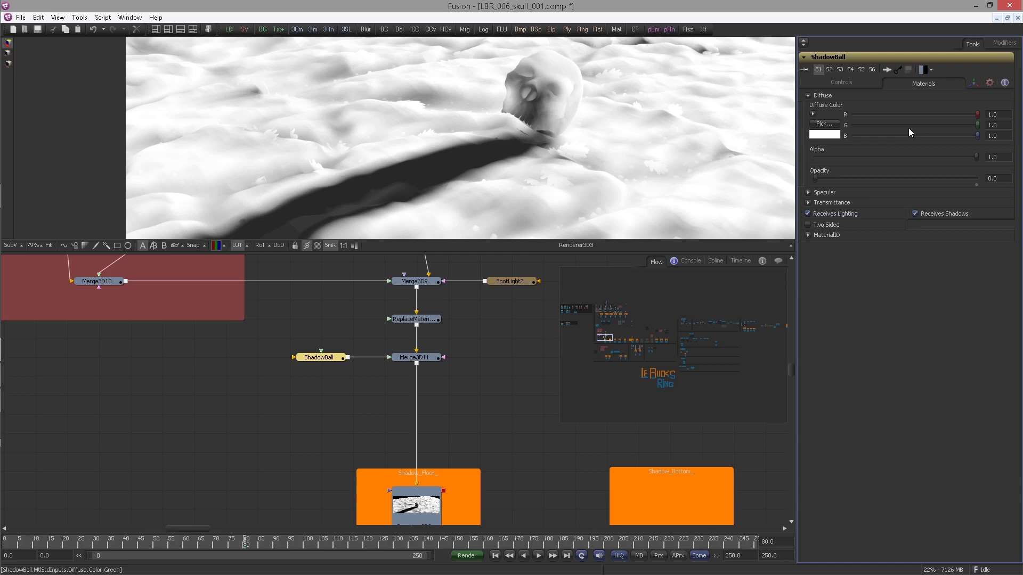
pyautogui.scroll(-2, 408, 356)
pyautogui.scroll(-2, 408, 356)
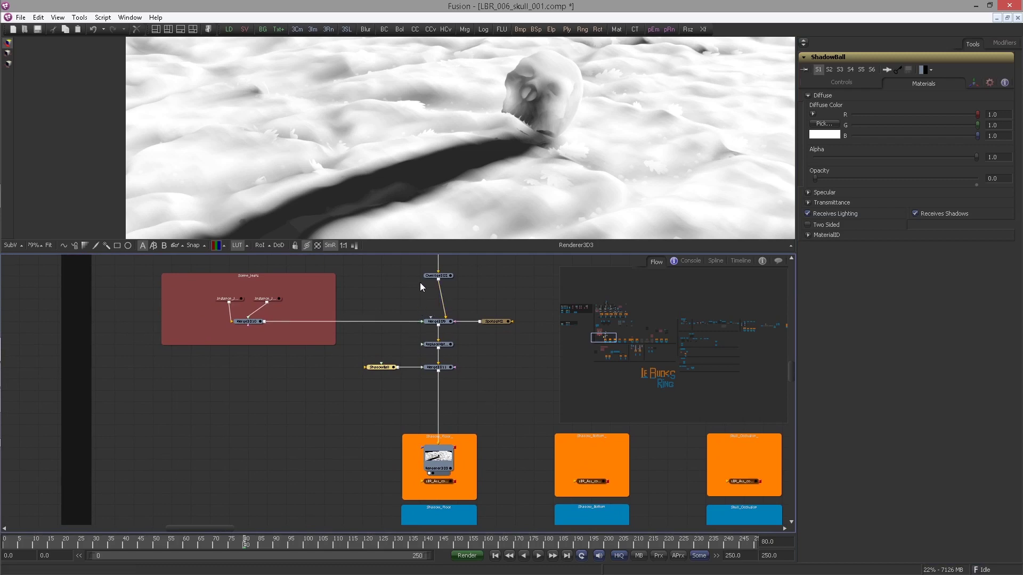
pyautogui.scroll(2, 406, 344)
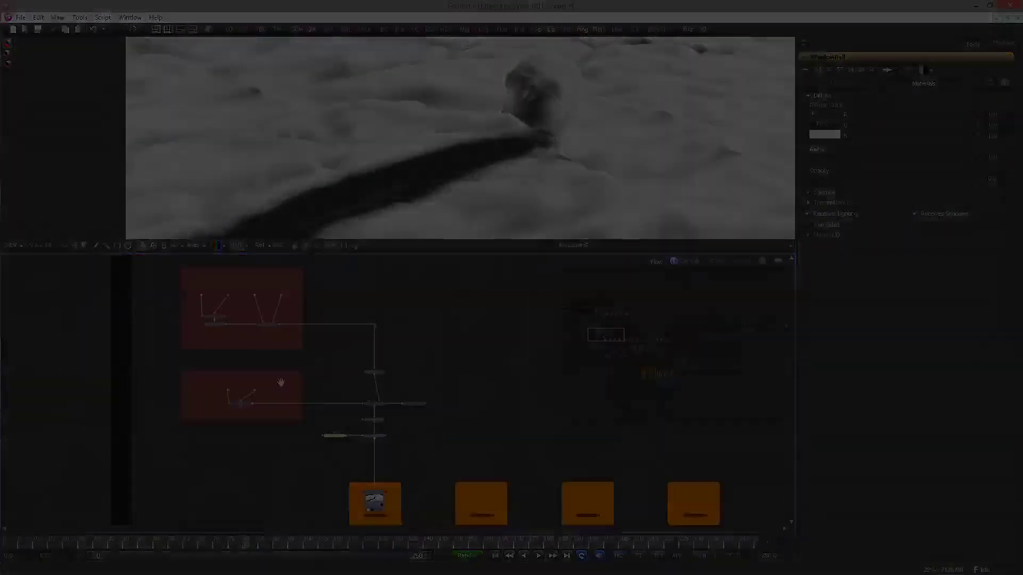